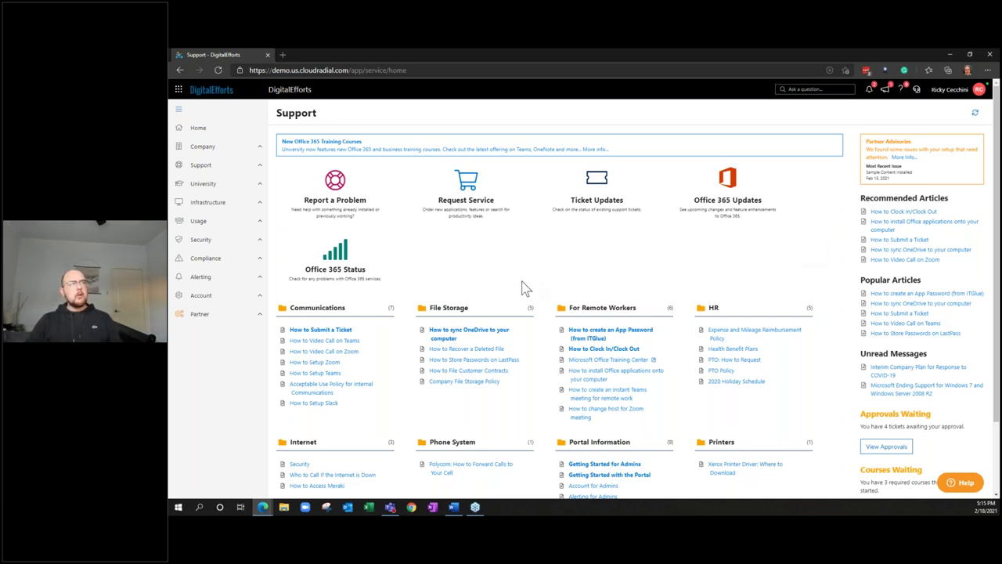
Open the Partner Clients page listing the five client companies
left_click(264, 321)
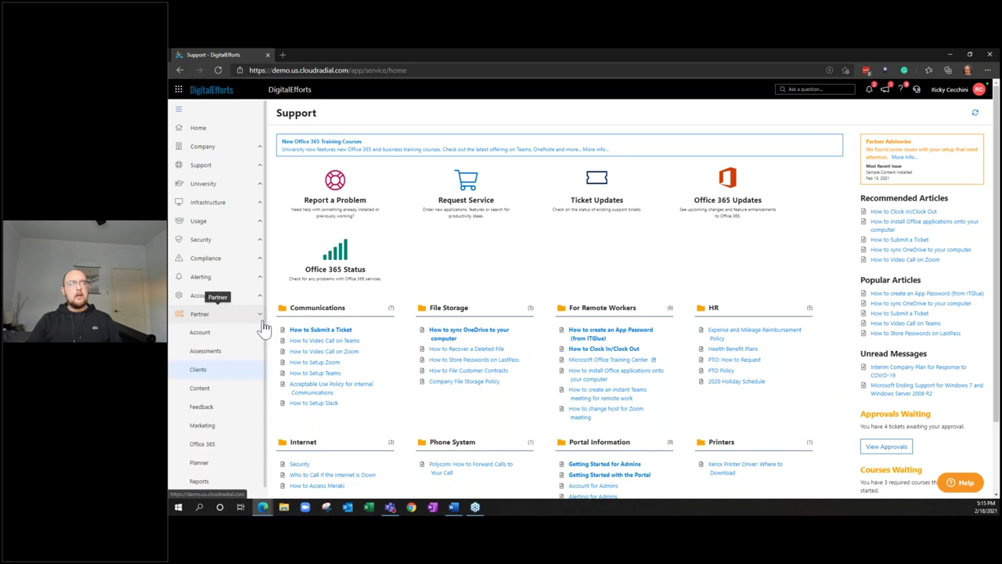
left_click(251, 377)
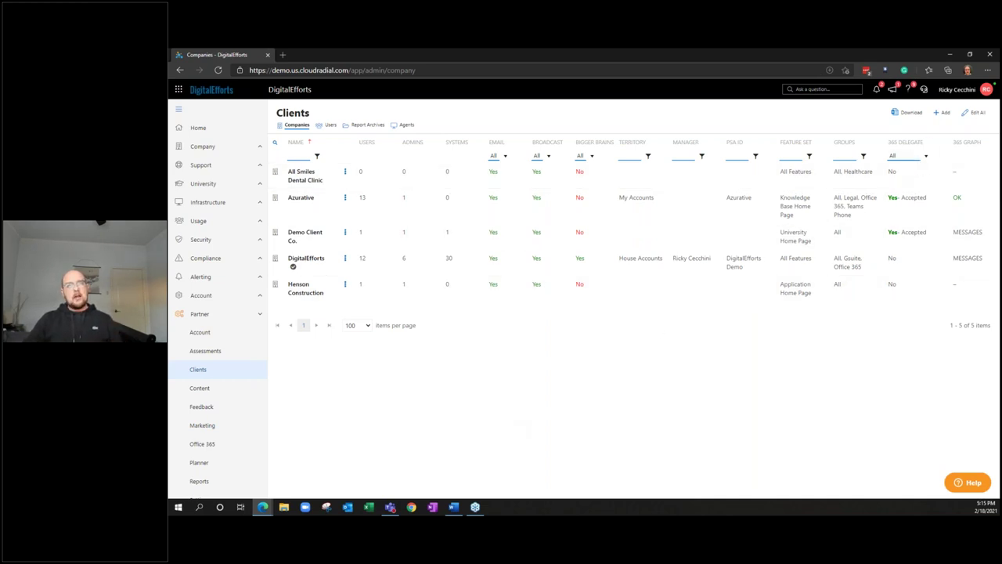
Add and save a client company named 'Prospect Co' with the Default feature set
left_click(942, 116)
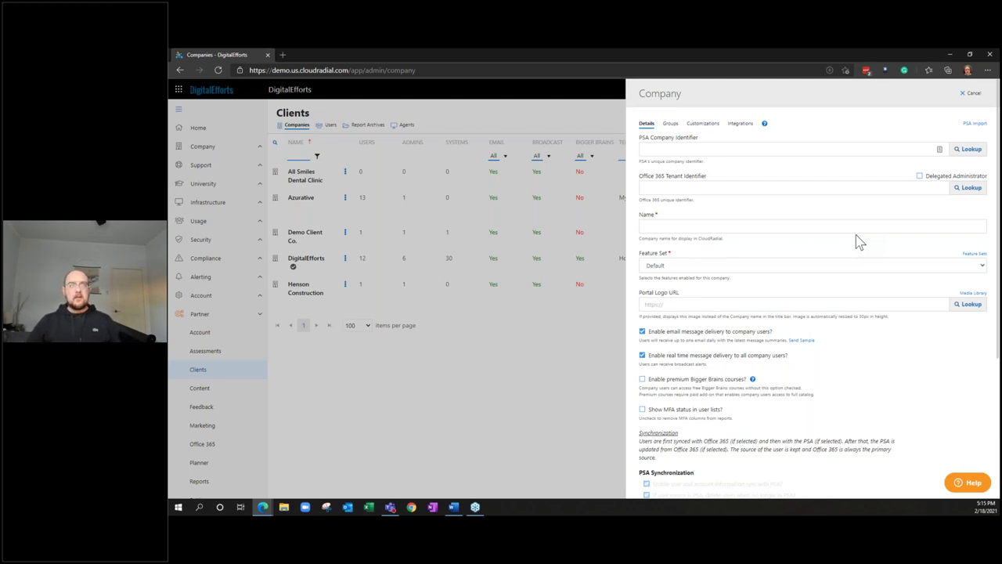
left_click(856, 232)
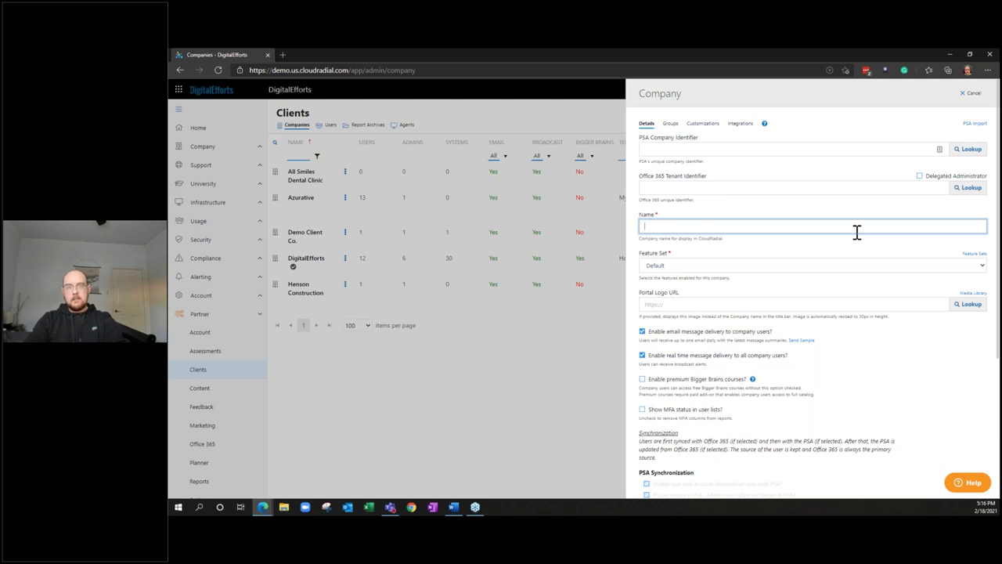
type("Prospect Co")
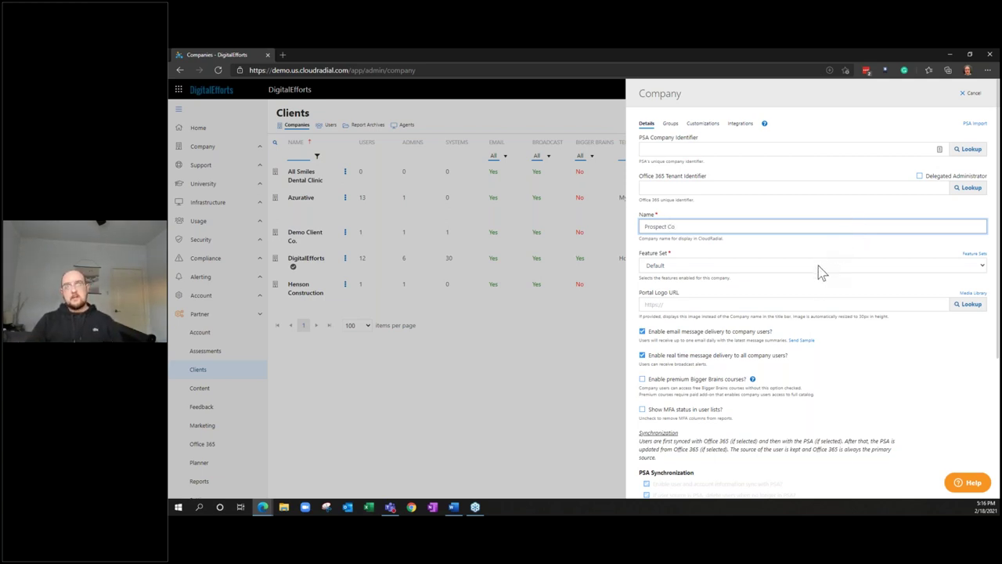
scroll(814, 298, "down", 1)
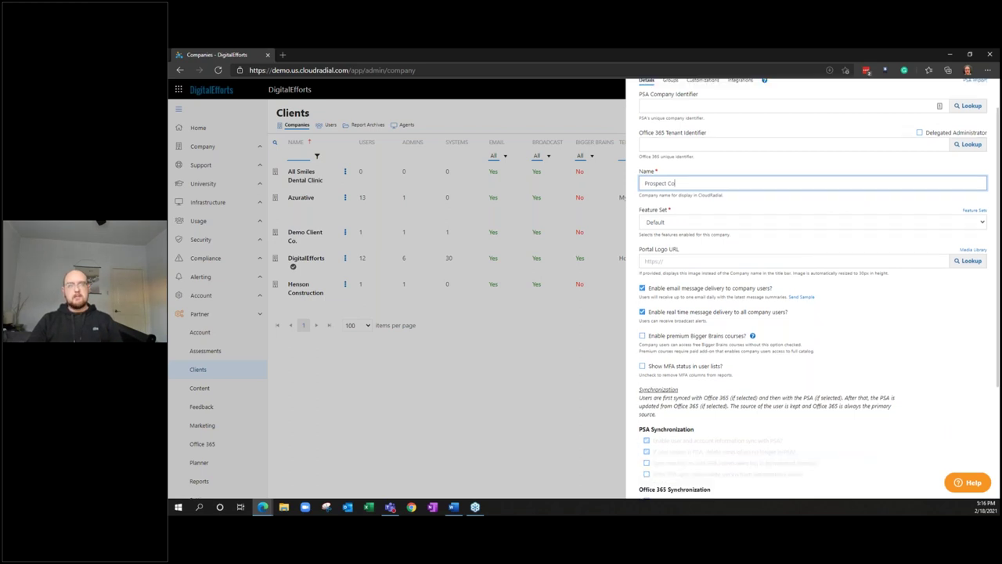
scroll(725, 402, "down", 4)
left_click(660, 470)
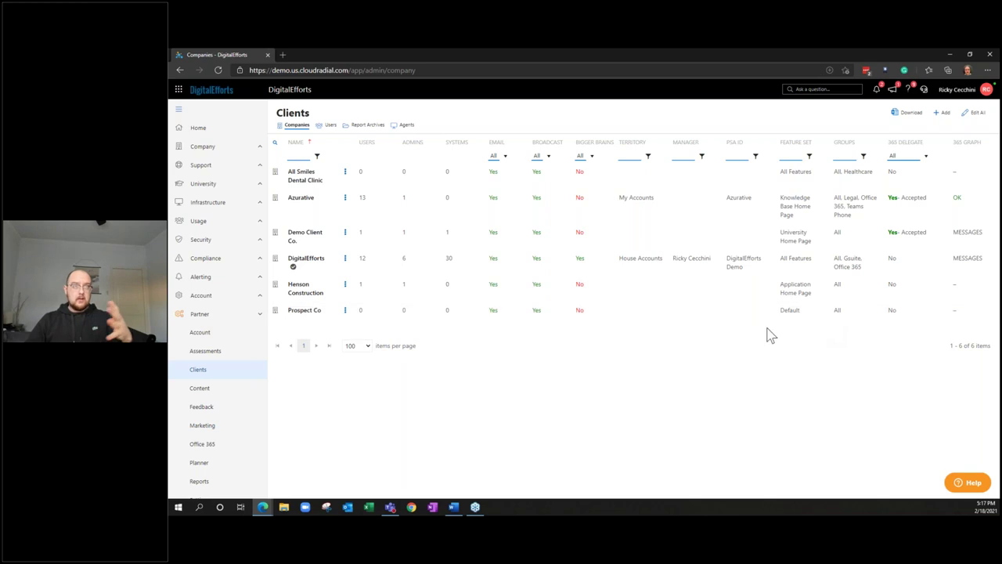
Impersonate Prospect Co's admin from its row menu, opening its Support portal in a new tab
left_click(346, 316)
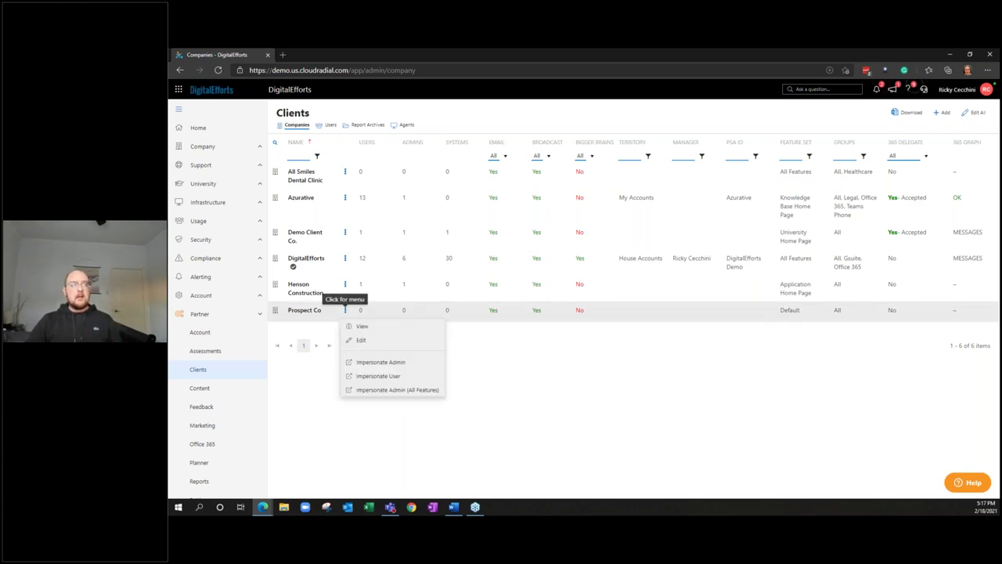
left_click(384, 365)
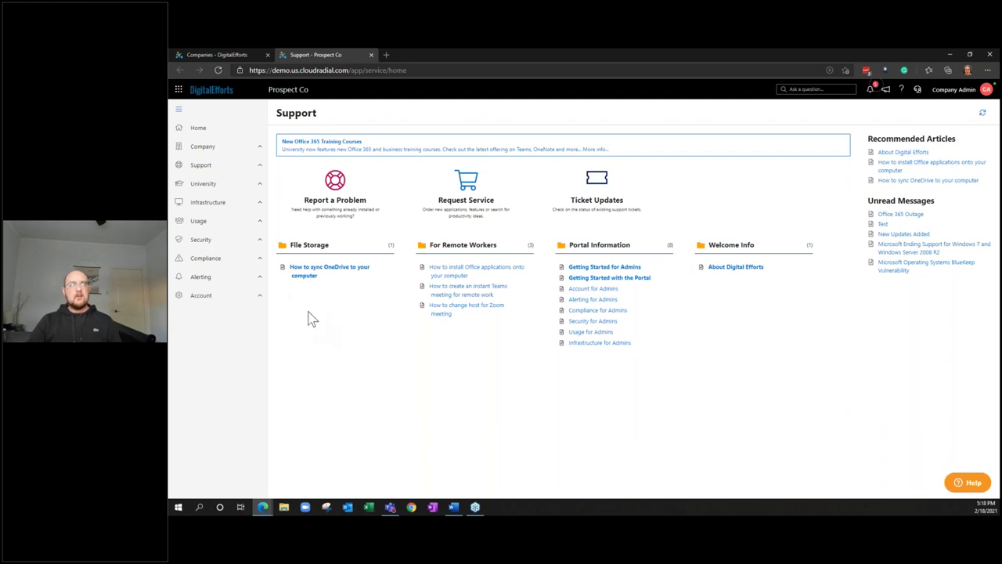
Return to the Companies tab and open the Infrastructure Endpoints list
left_click(245, 53)
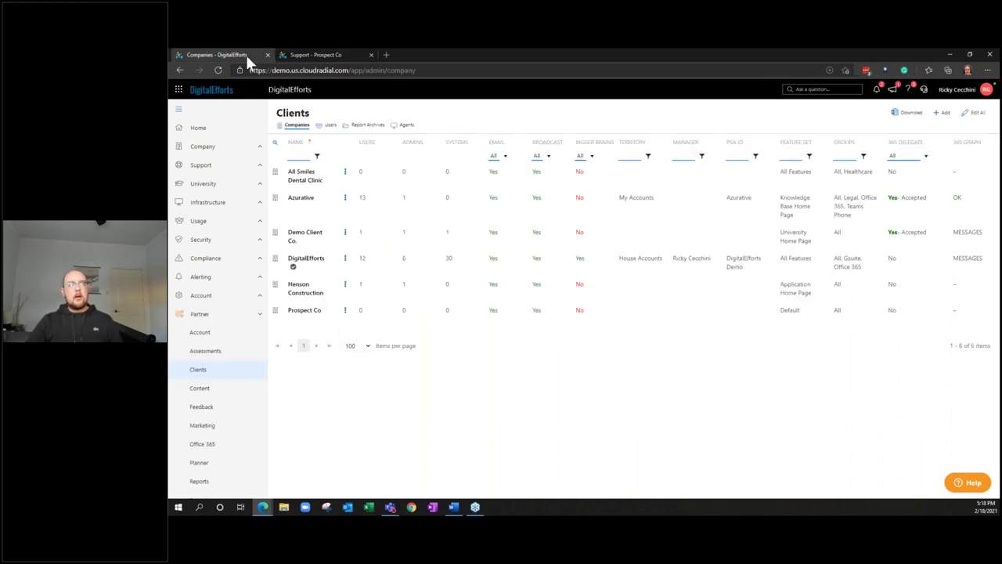
left_click(253, 205)
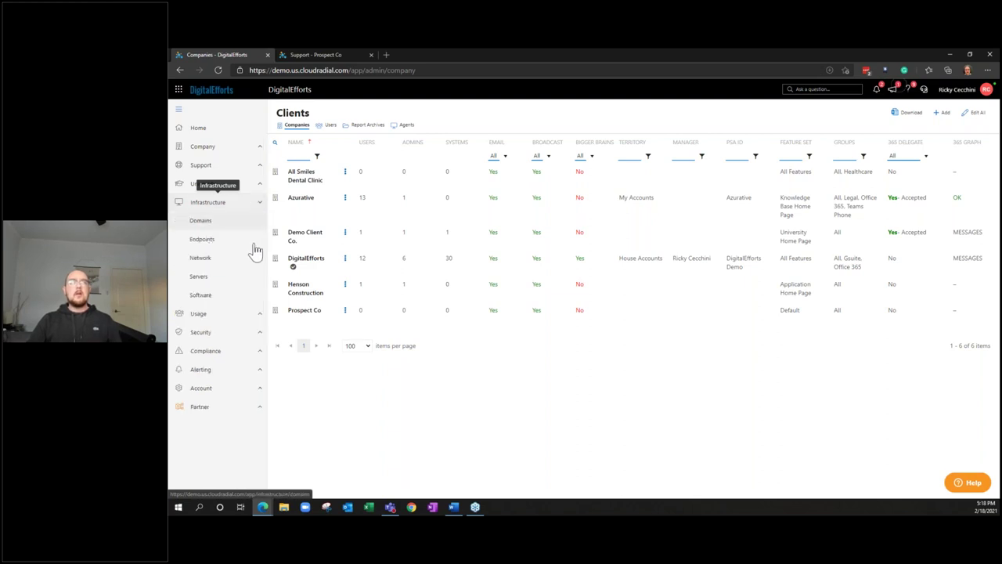
left_click(254, 244)
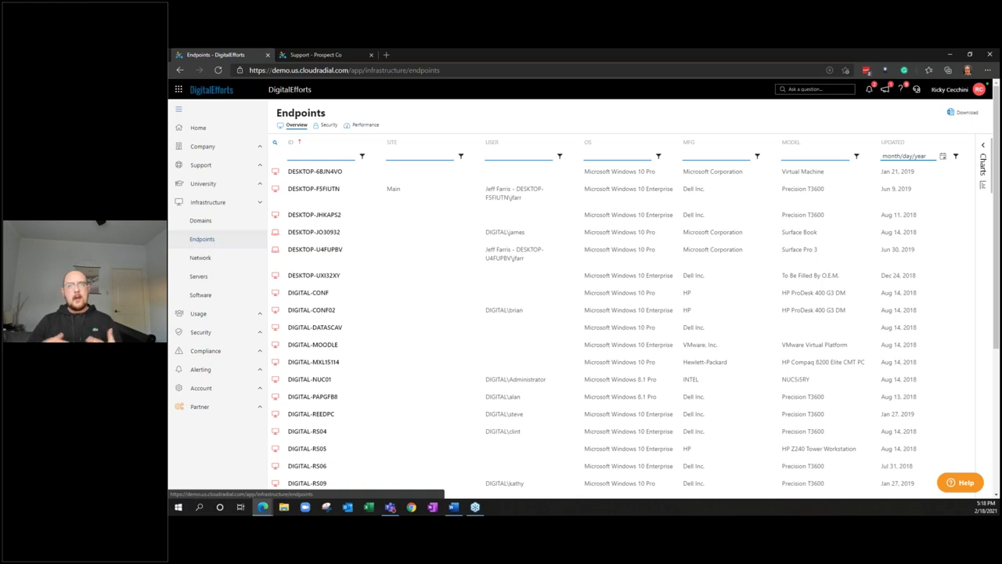
left_click(317, 199)
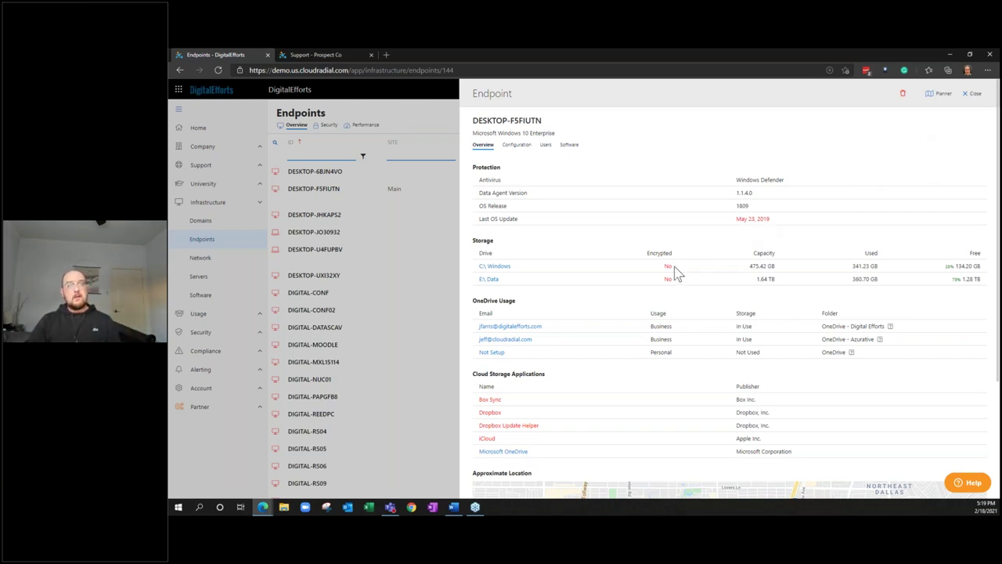
left_click(523, 145)
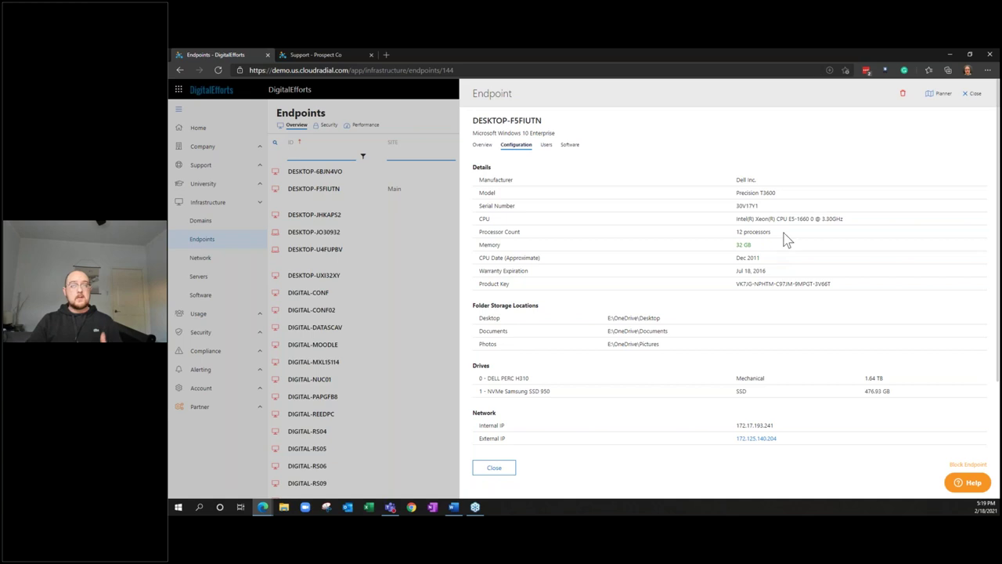
left_click(972, 94)
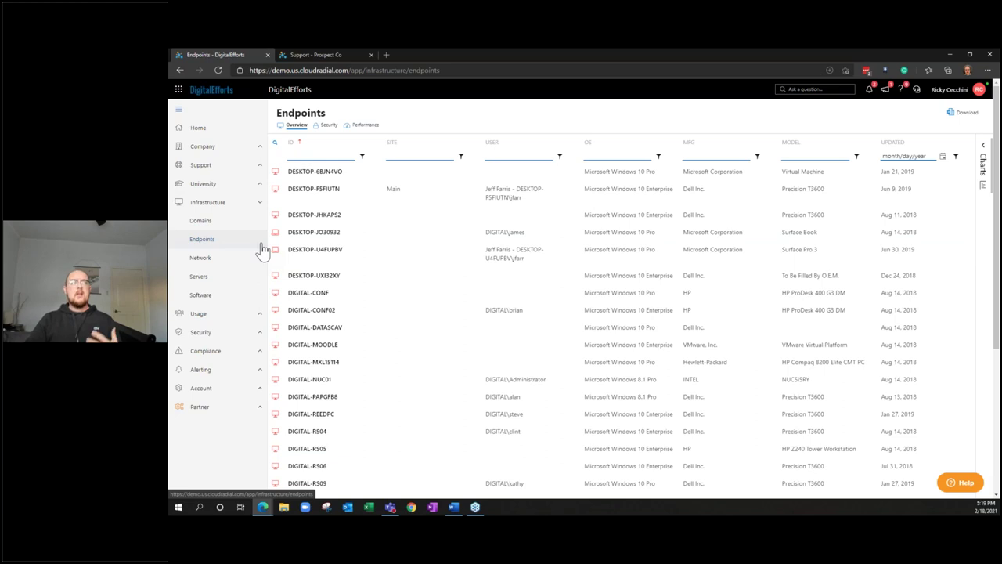
Review the seven-category Compliance Policies summary, then switch to the Support - Prospect Co tab
left_click(258, 351)
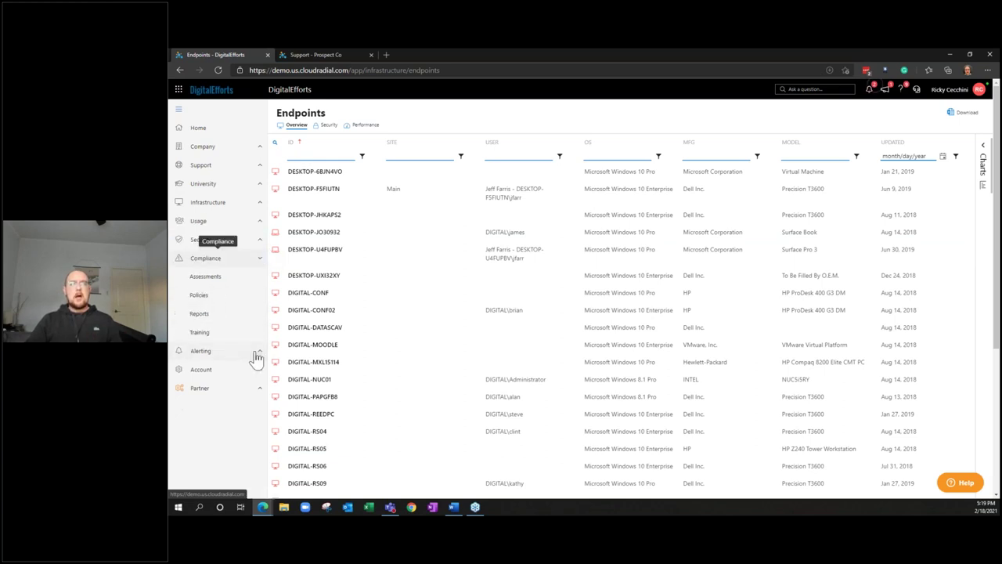
left_click(255, 304)
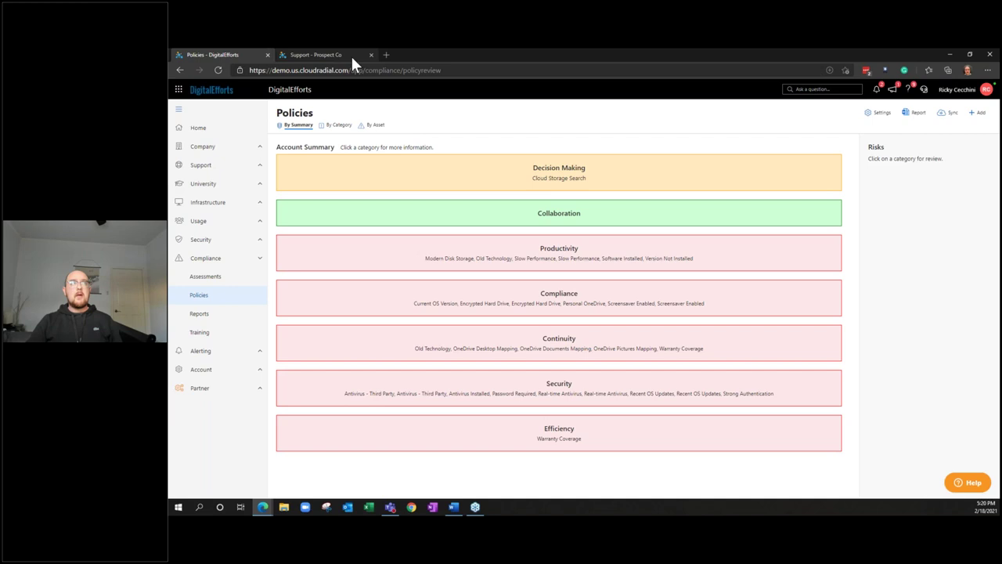
left_click(352, 59)
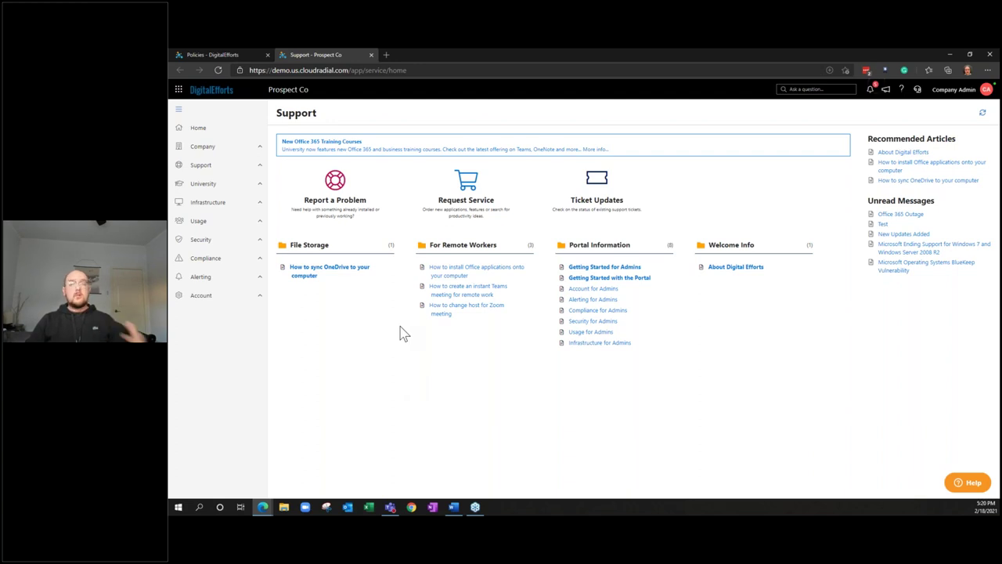
Open Prospect Co's Compliance Reports page with its eight empty report folders
left_click(233, 260)
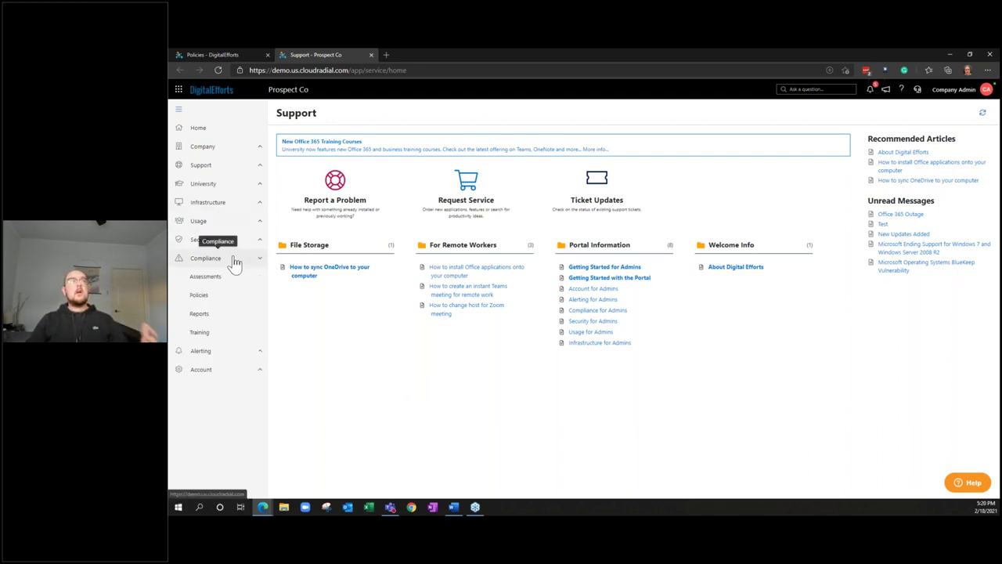
left_click(247, 321)
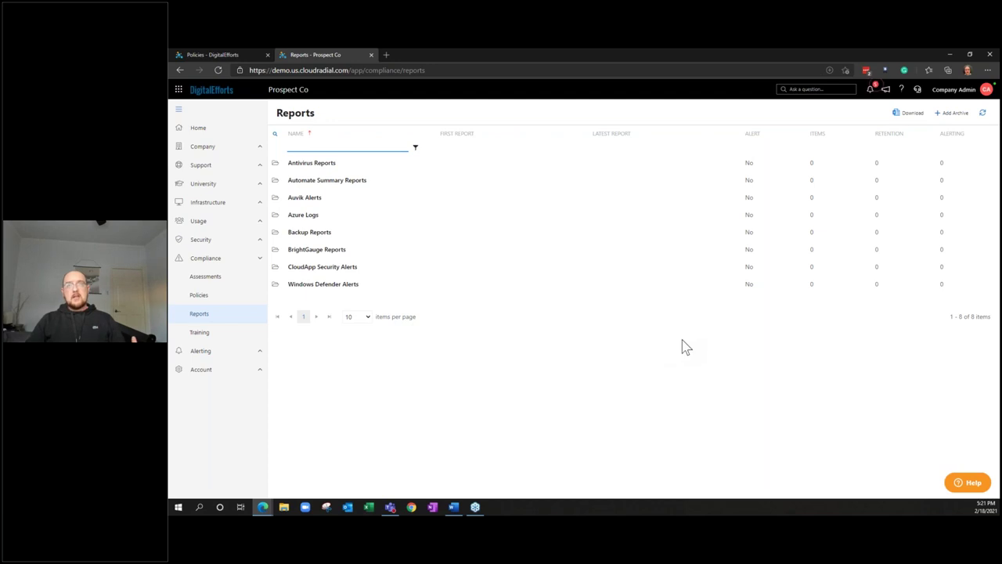
Create a report archive named 'Network Detection Tool Report' in Prospect Co's portal
left_click(940, 120)
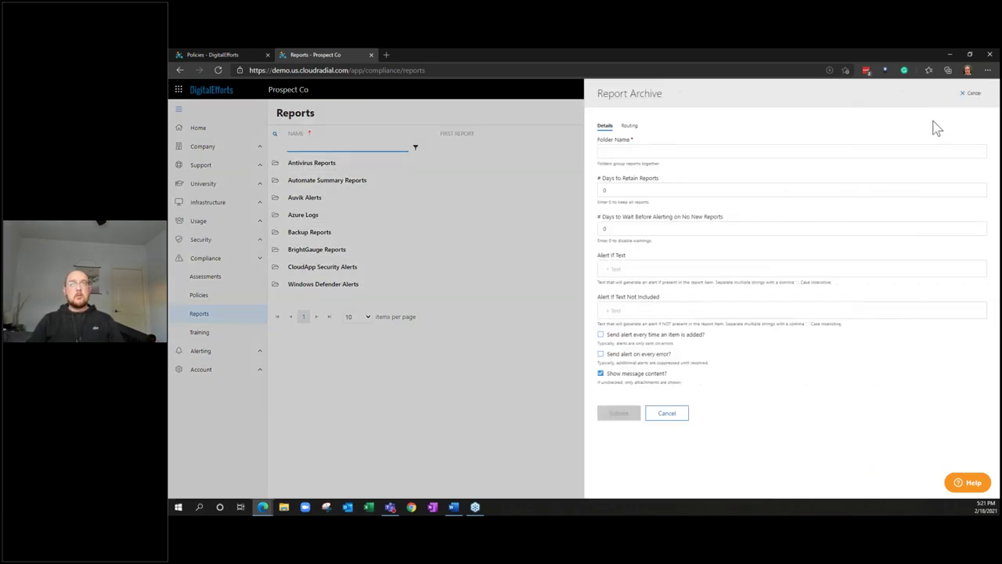
left_click(923, 150)
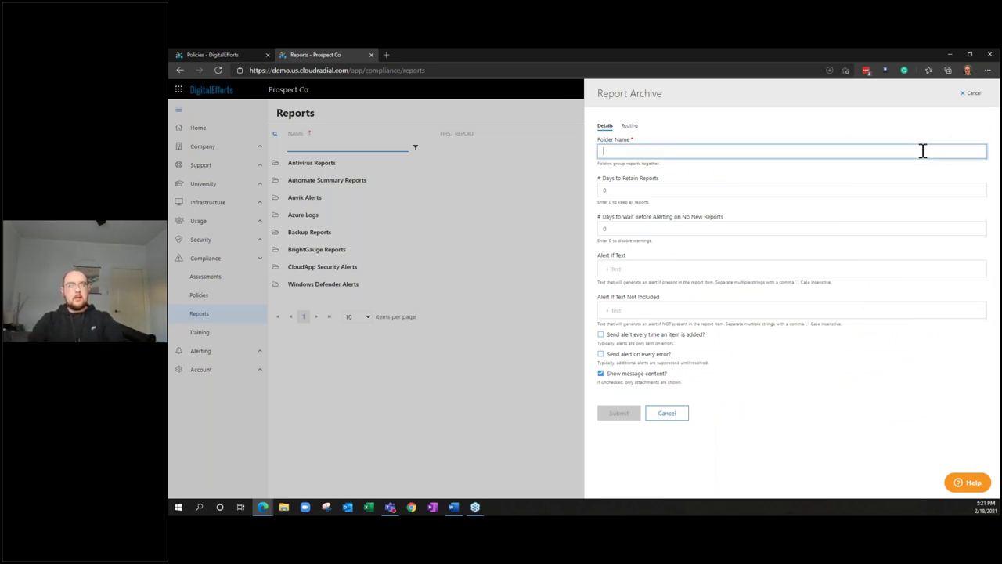
type("Network Dete")
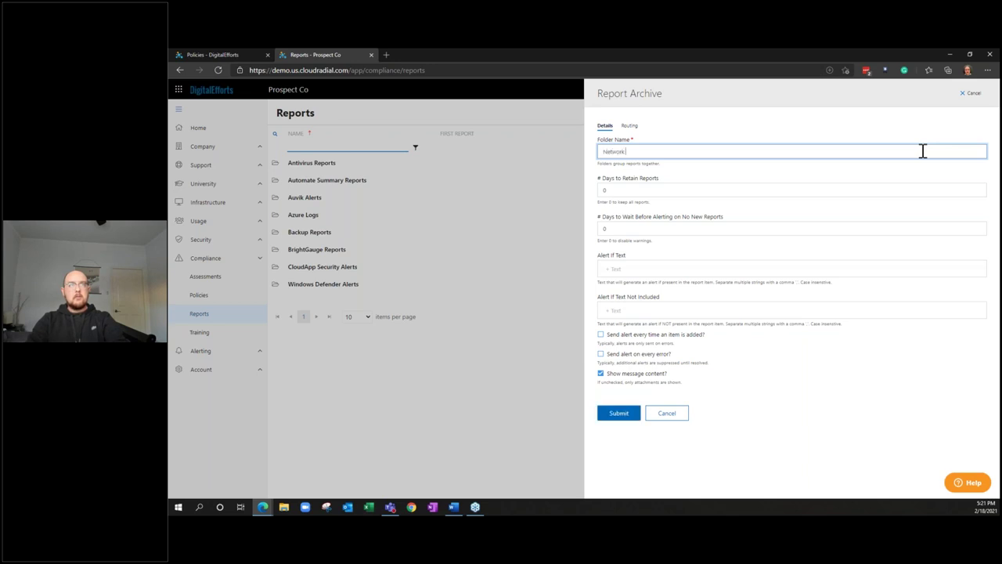
type("on Tool Report")
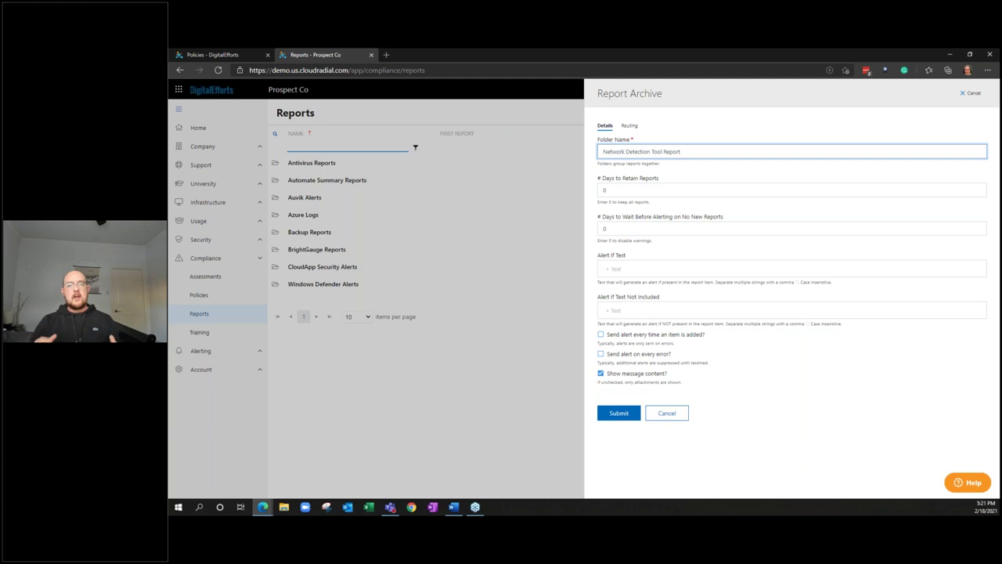
left_click(625, 415)
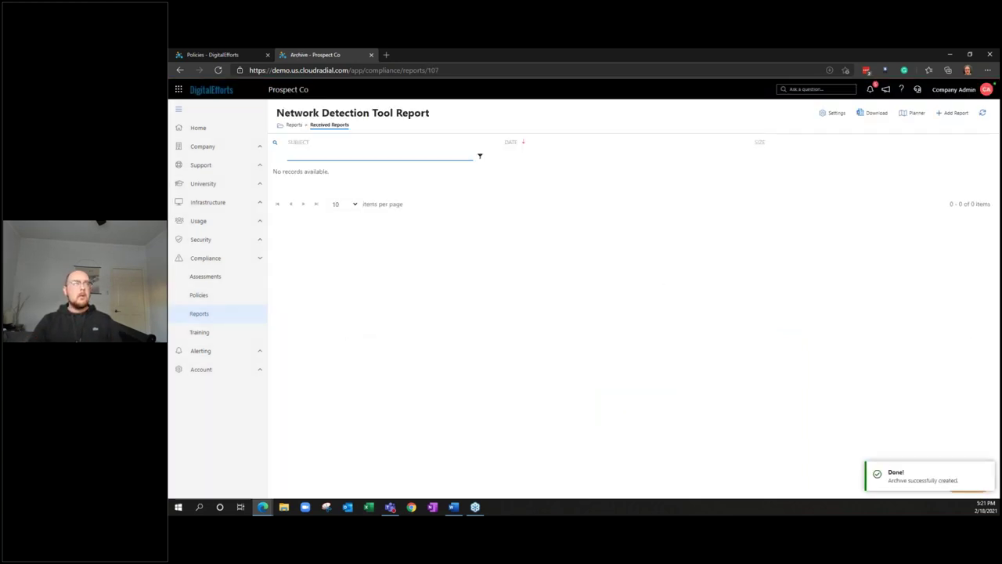
left_click(347, 125)
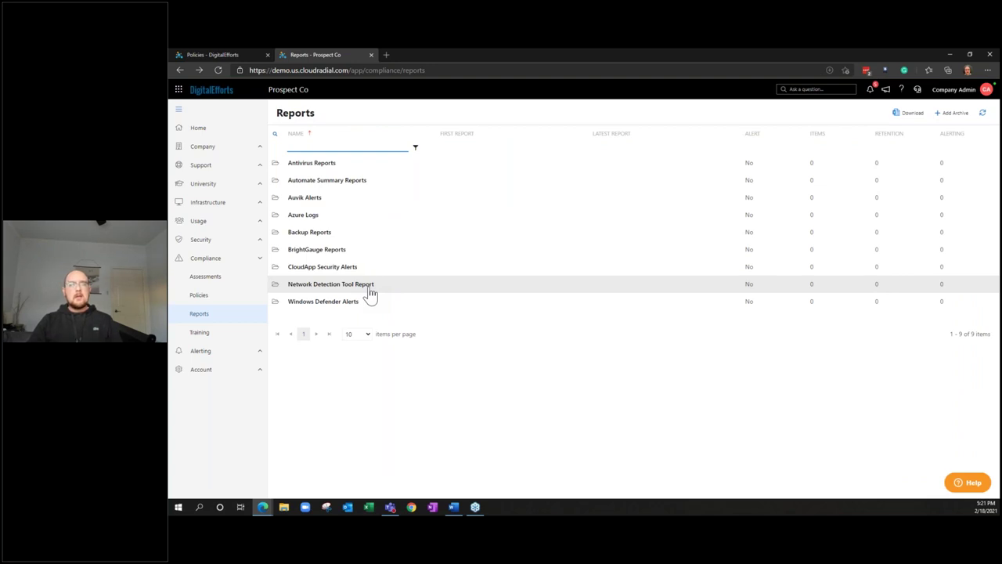
left_click(371, 289)
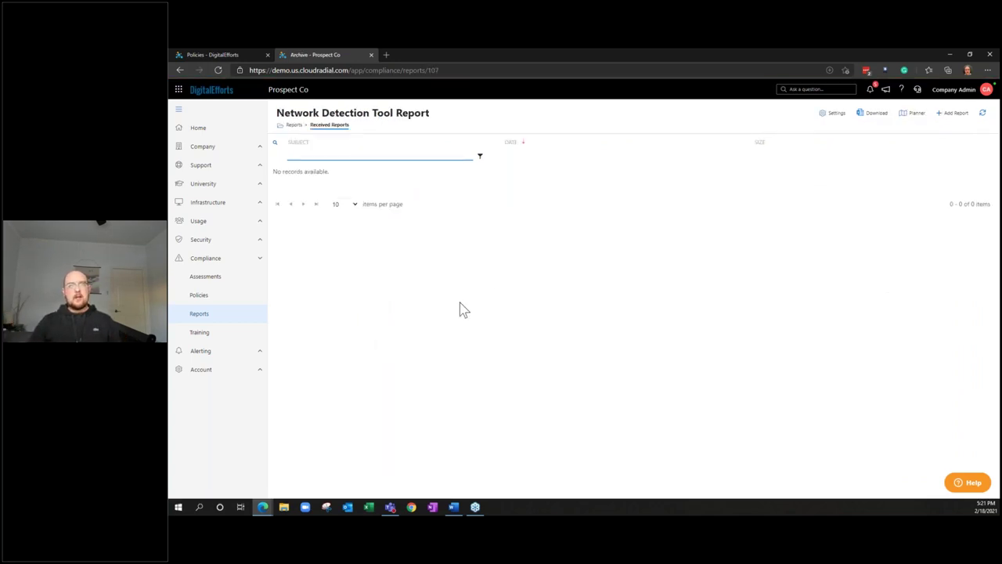
left_click(837, 116)
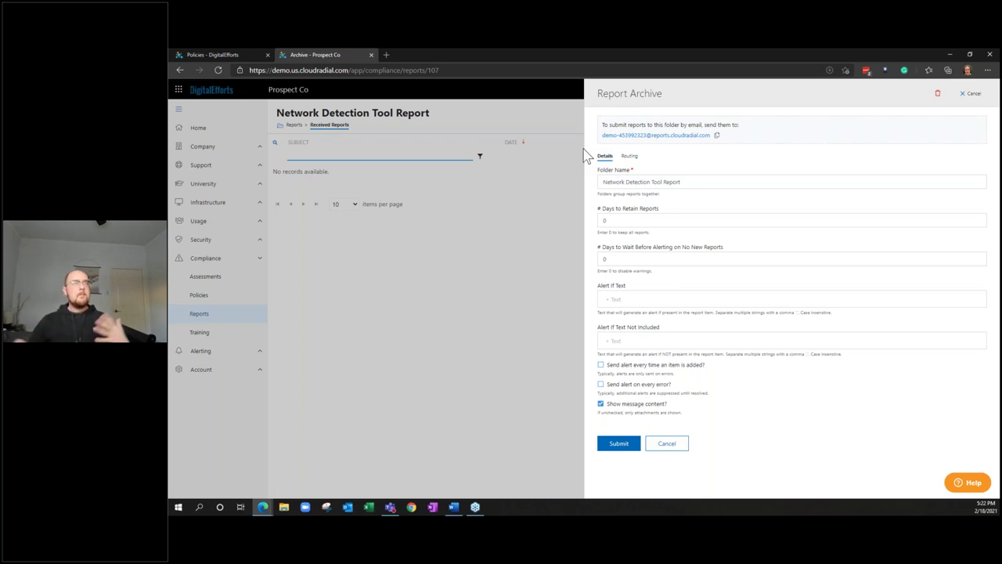
left_click(667, 444)
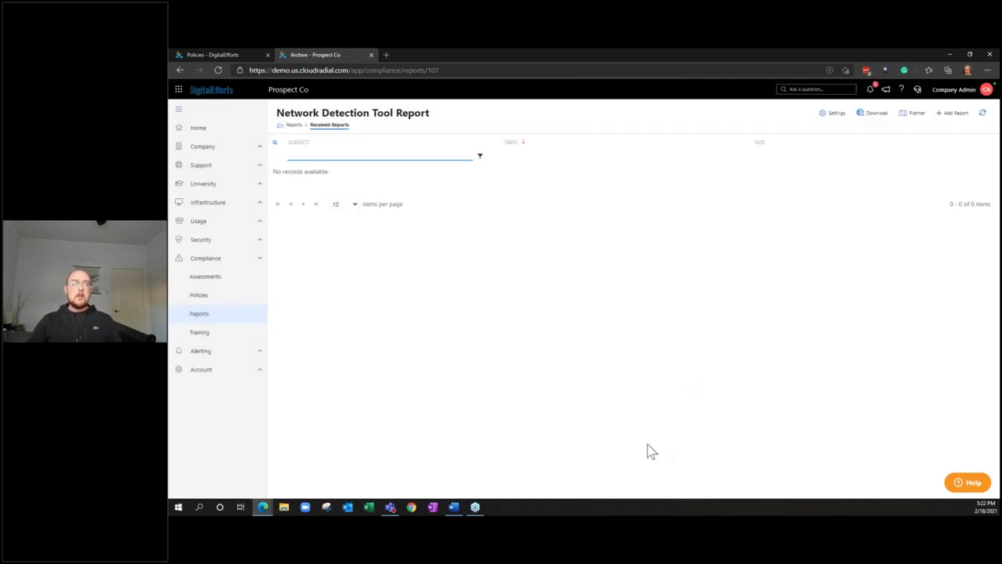
left_click(252, 313)
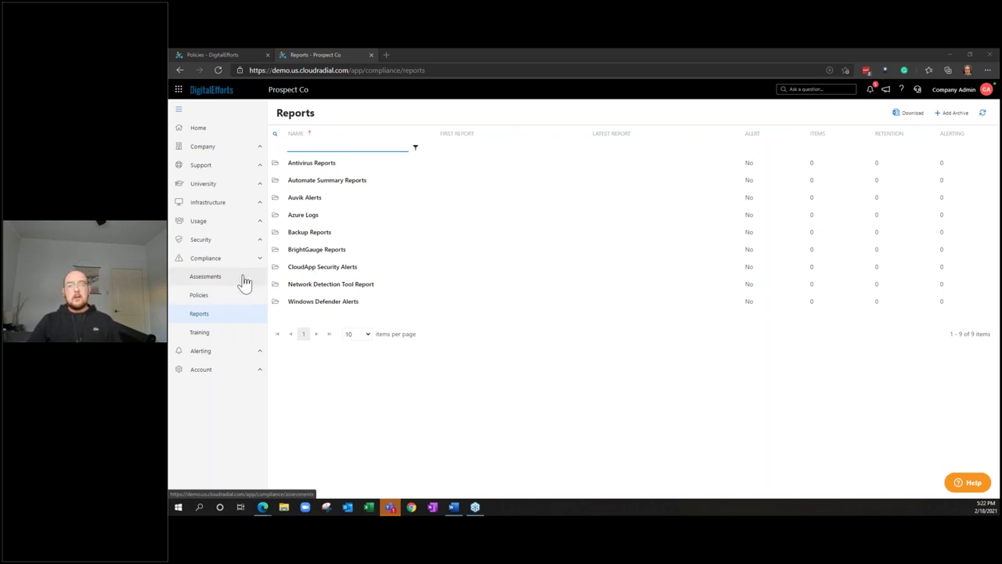
Open Prospect Co's Compliance Assessments page, which has no assessments yet
left_click(243, 282)
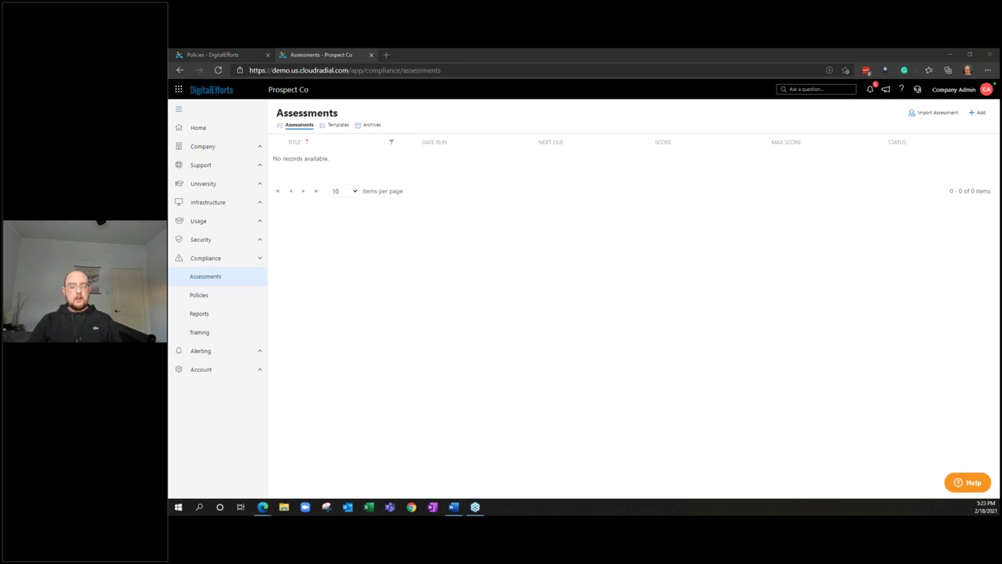
Preview the new assessment form, cancel it, and go back to the Support home page
left_click(742, 277)
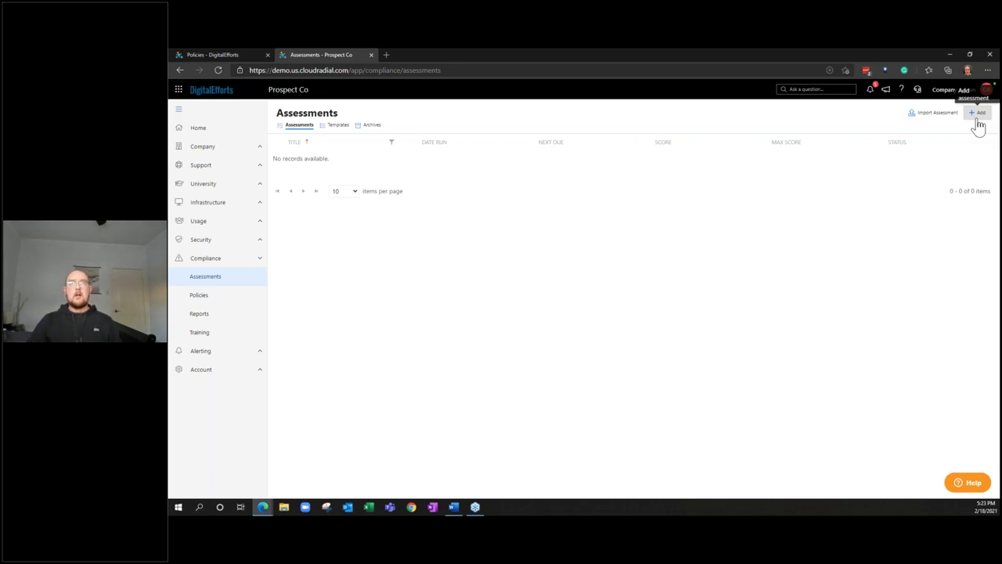
left_click(978, 113)
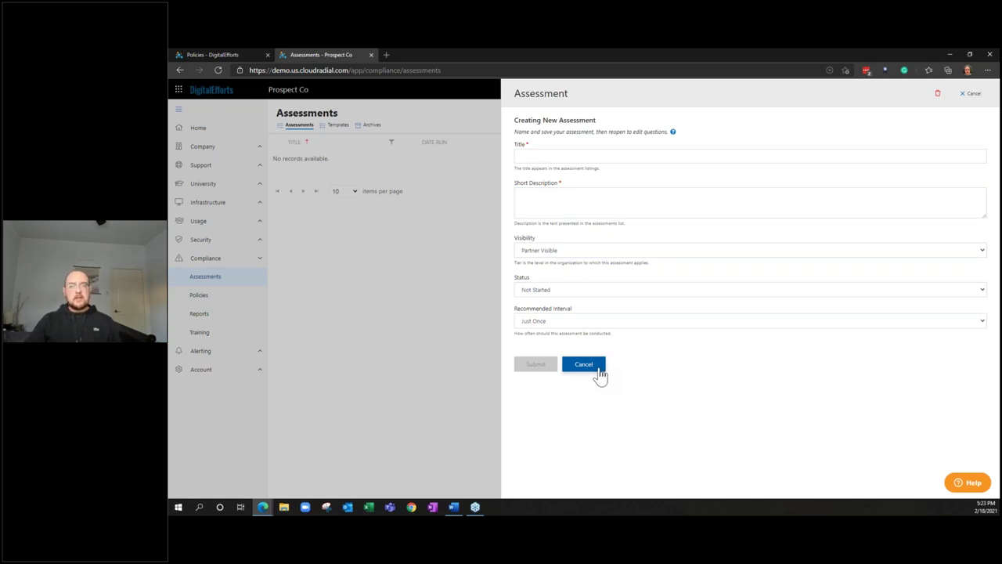
left_click(584, 365)
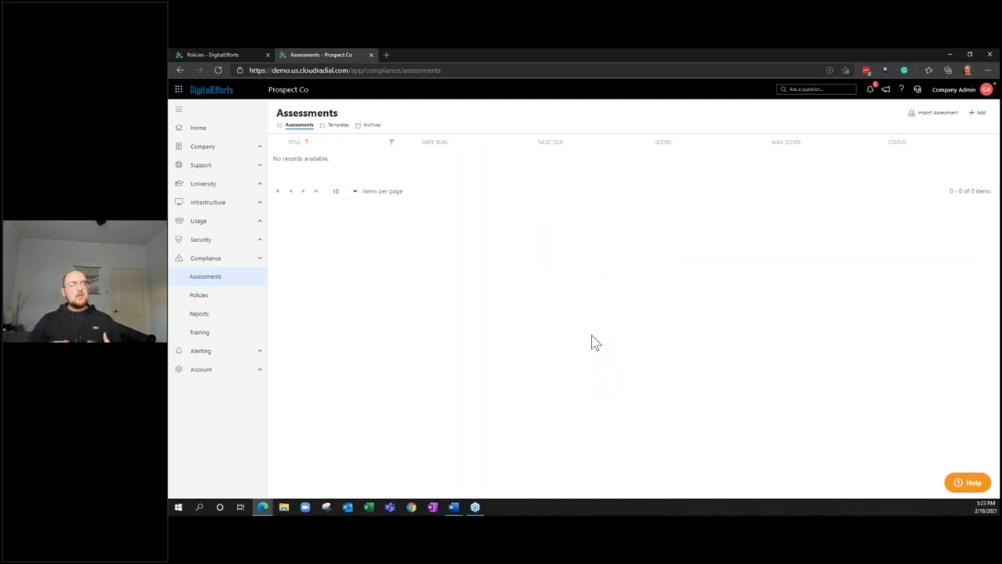
left_click(253, 129)
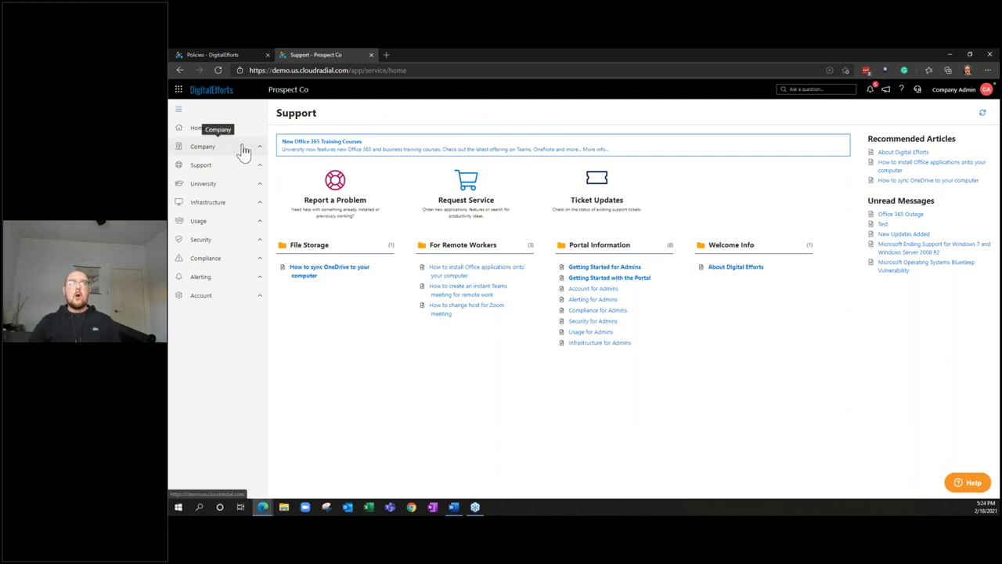
Browse Request Service, Report a Problem and University Courses, then open Compliance Reports
left_click(252, 165)
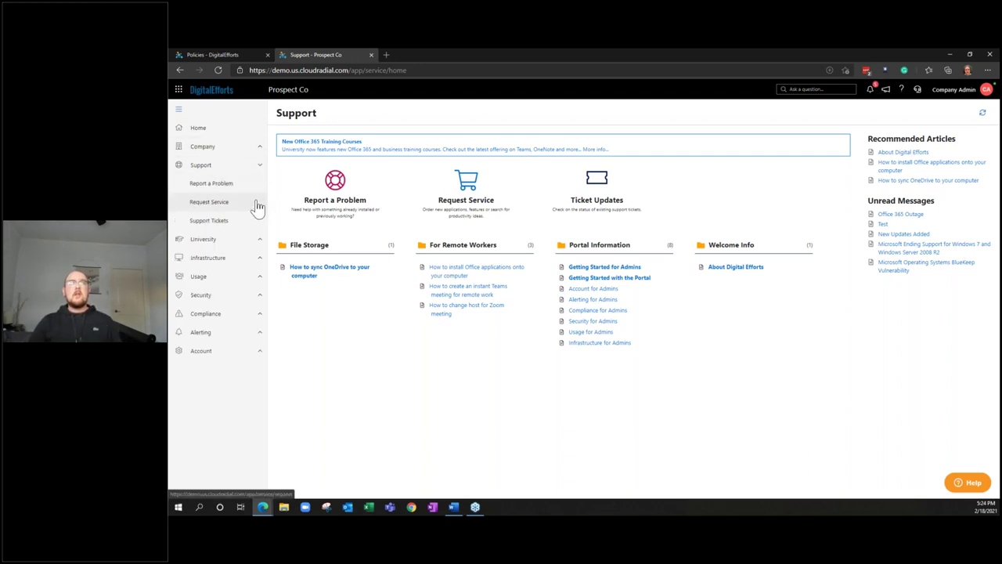
left_click(259, 206)
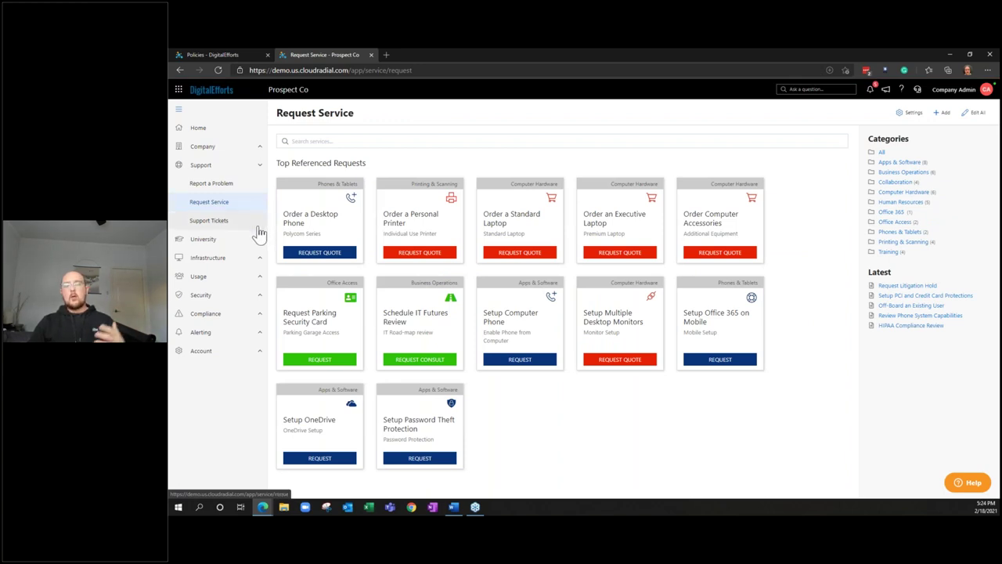
left_click(251, 190)
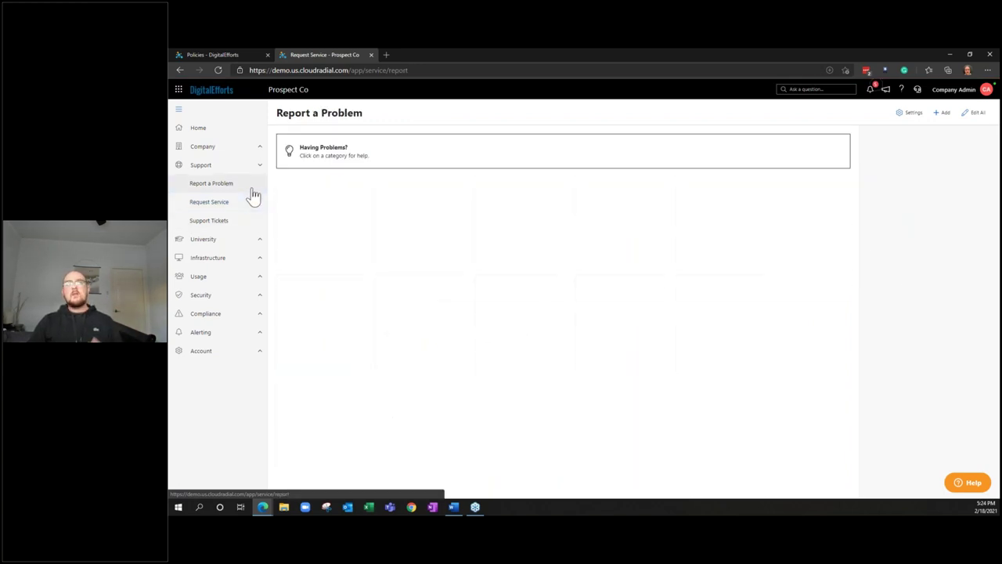
left_click(260, 241)
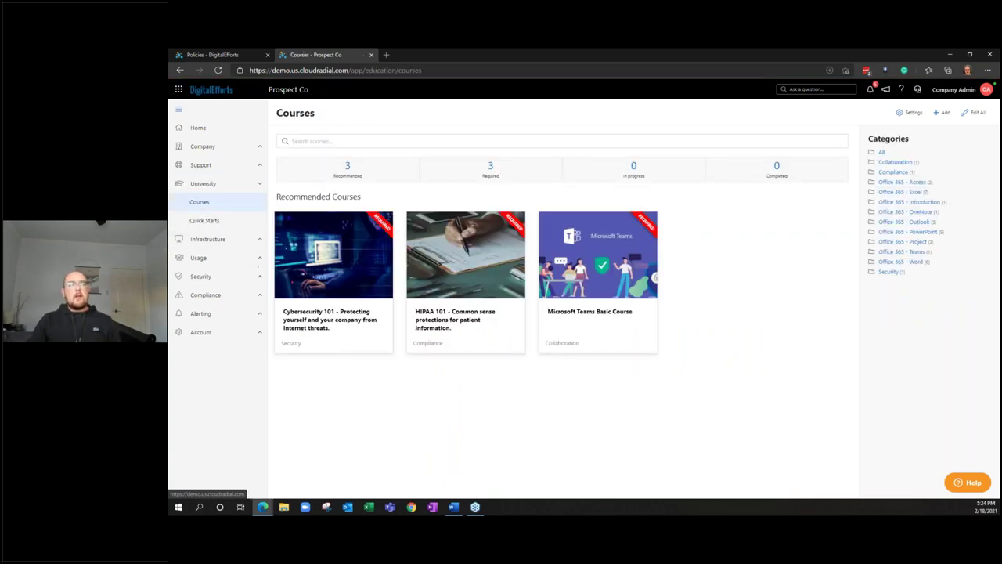
left_click(258, 299)
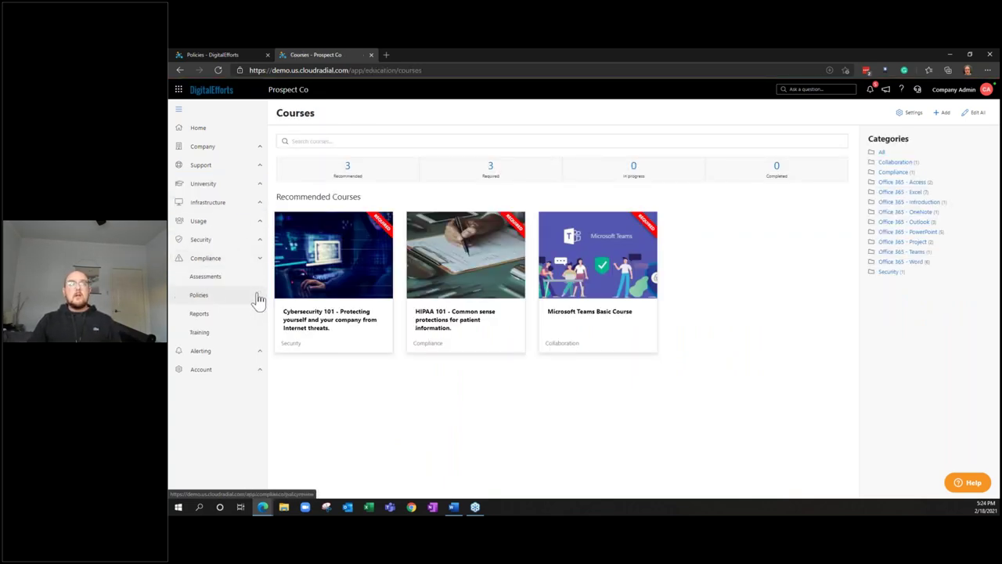
left_click(255, 316)
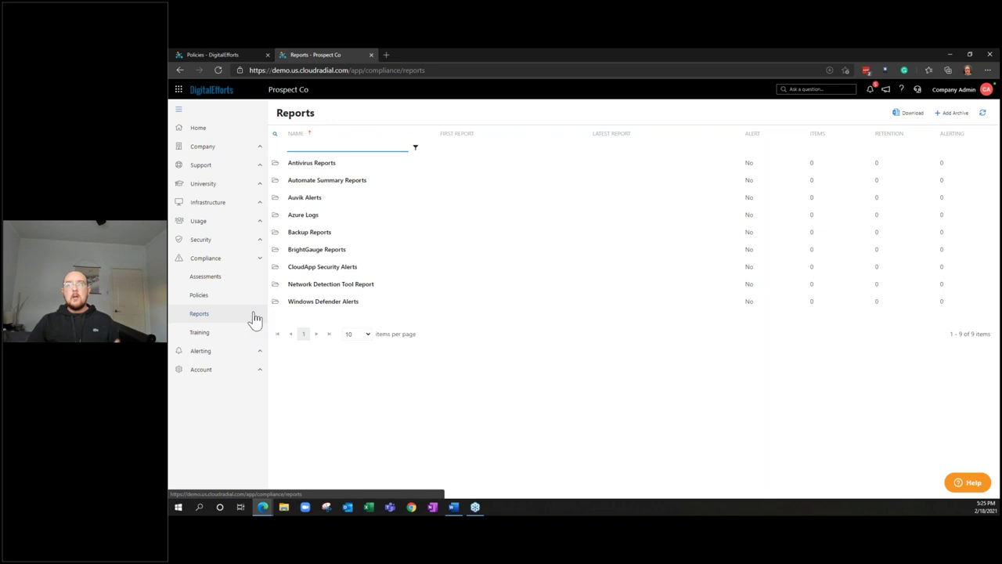
Open Prospect Co's Planner board from the Account section of the sidebar
left_click(263, 378)
left_click(261, 386)
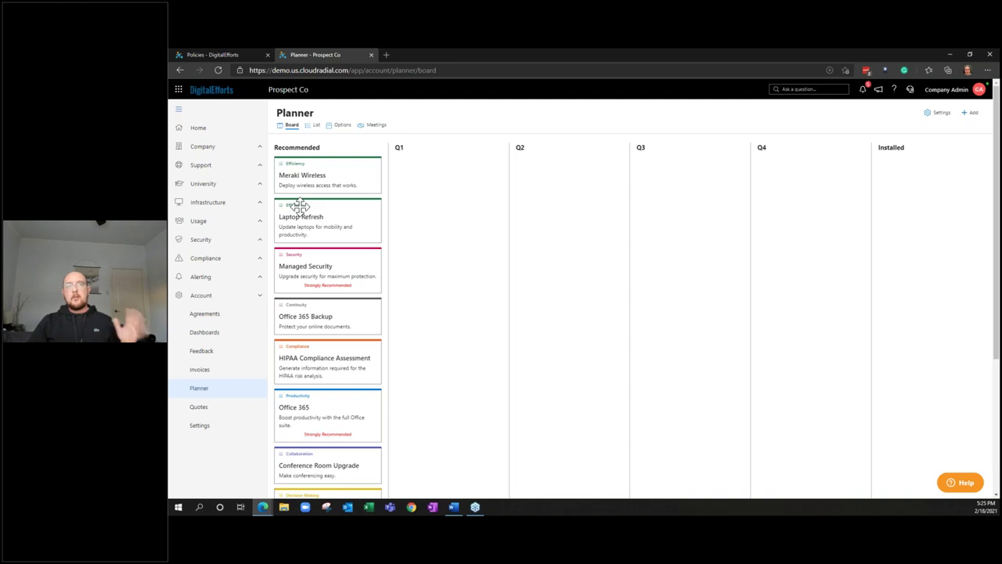
Drag the Laptop Refresh card into Q1 and the HIPAA Compliance Assessment card into Q2
left_click_drag(300, 206, 443, 192)
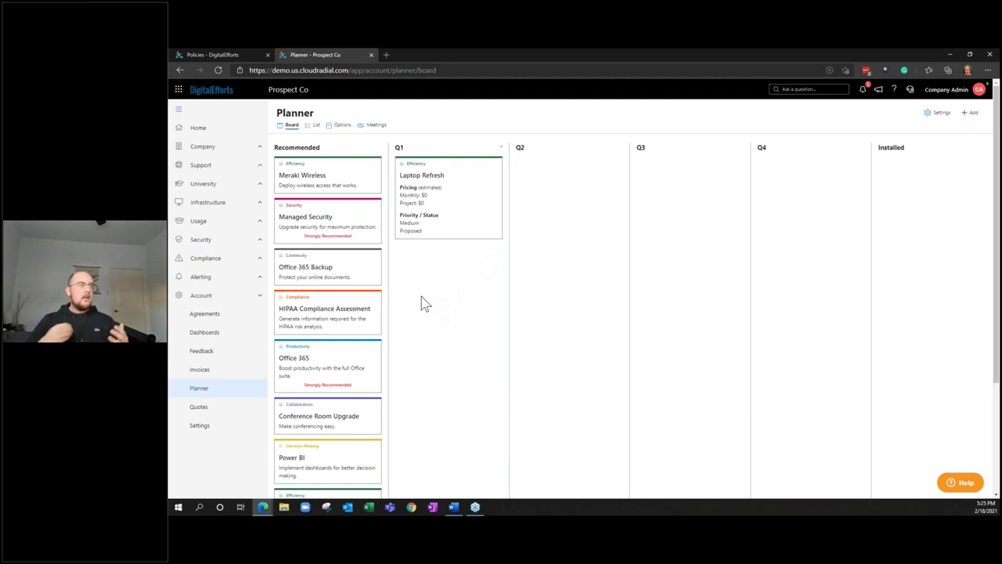
left_click_drag(323, 289, 537, 188)
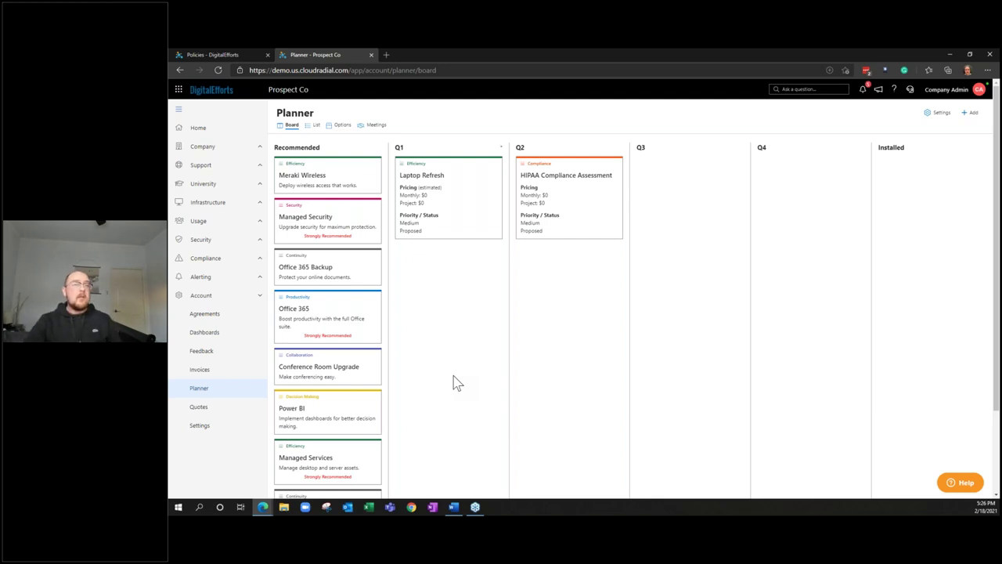
left_click(258, 230)
In Usage > Users, start a new user and enter their email, first name and last name
left_click(259, 263)
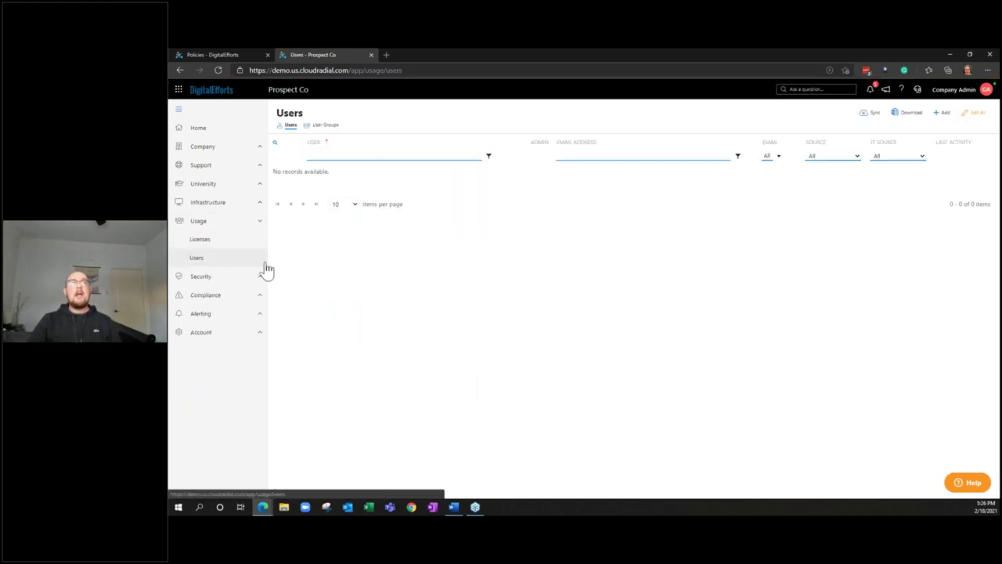
left_click(944, 114)
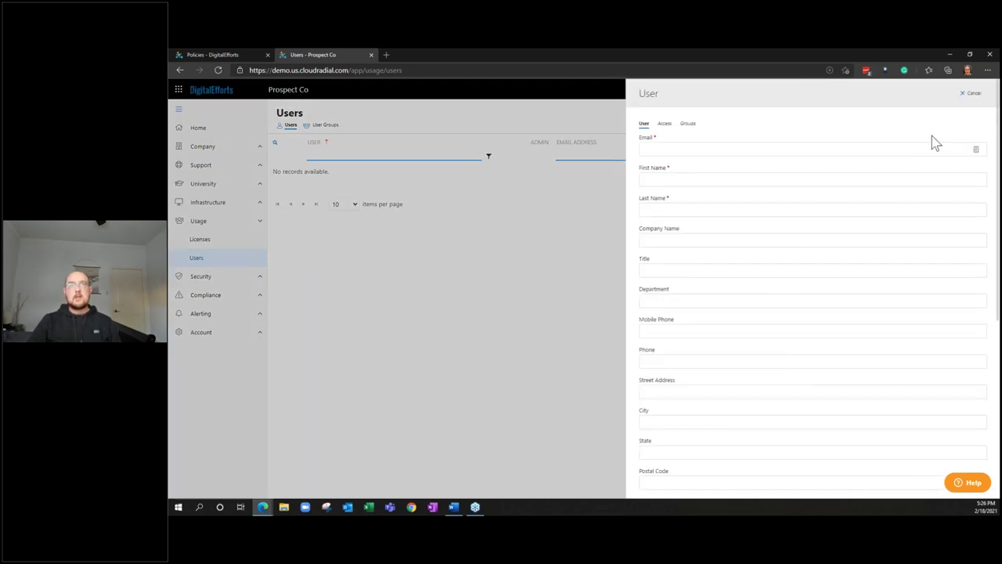
type("jo")
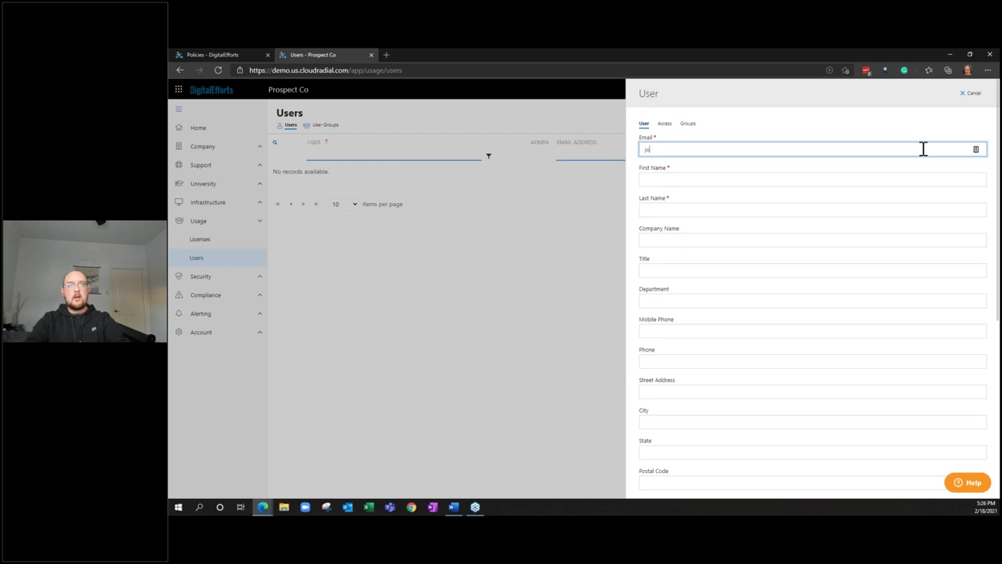
type("e@company.com")
key("Tab")
type("Joe")
key("Tab")
type("Schmoe")
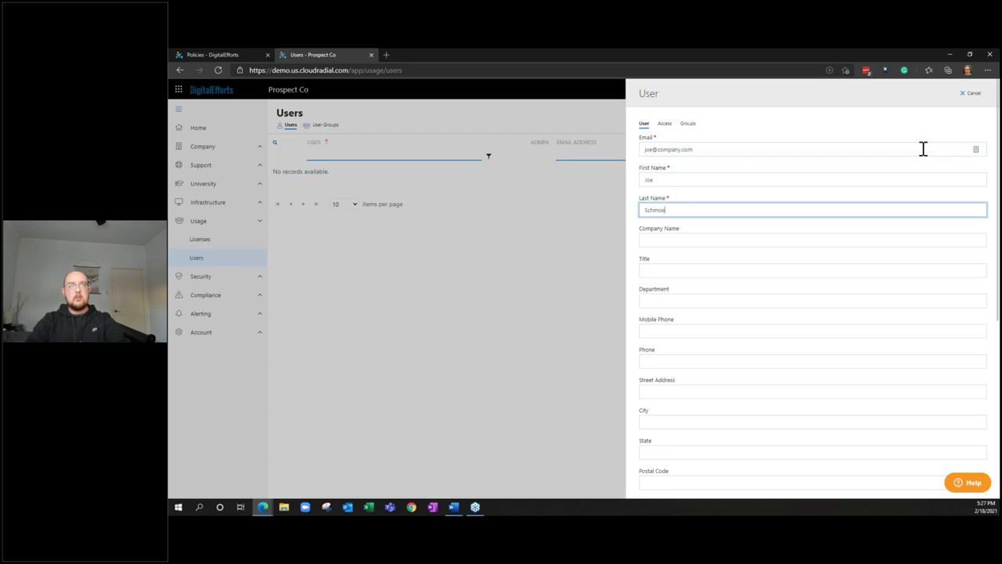
Enable login, include the user in compliance reports, set the Administrator role, and submit
scroll(882, 188, "down", 1)
scroll(861, 219, "down", 1)
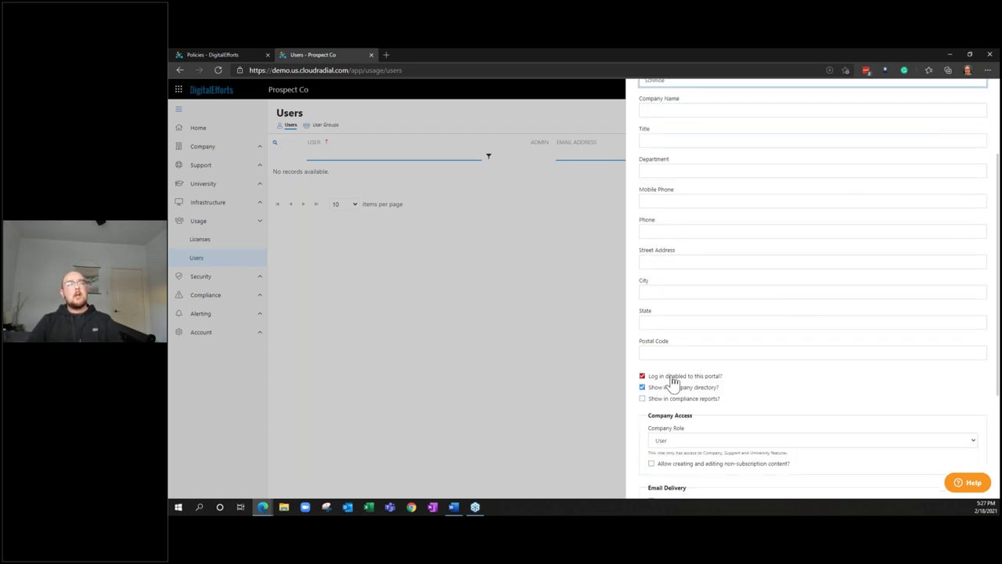
left_click(672, 379)
scroll(672, 379, "down", 1)
left_click(680, 357)
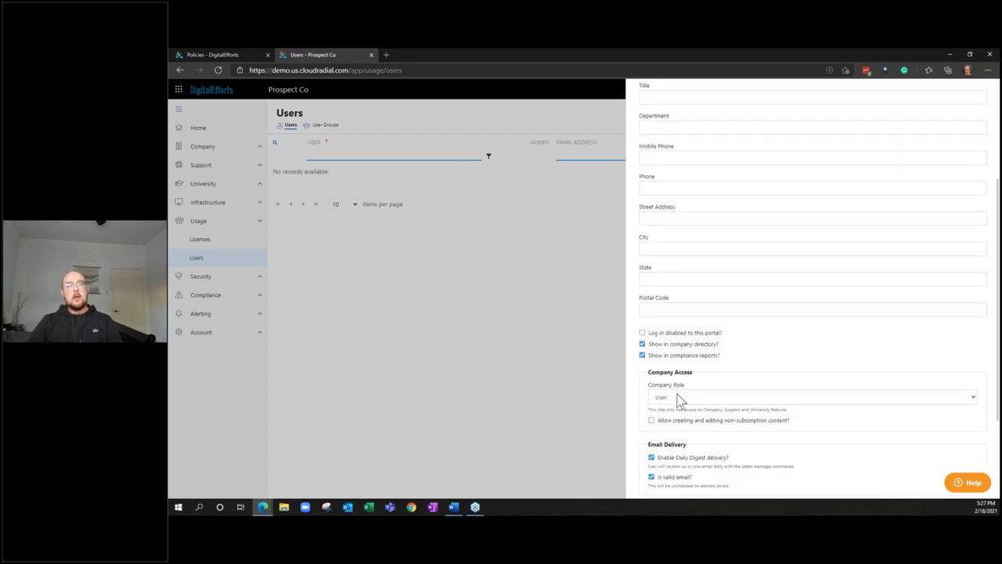
left_click(680, 401)
left_click(697, 443)
scroll(696, 443, "down", 3)
left_click(660, 481)
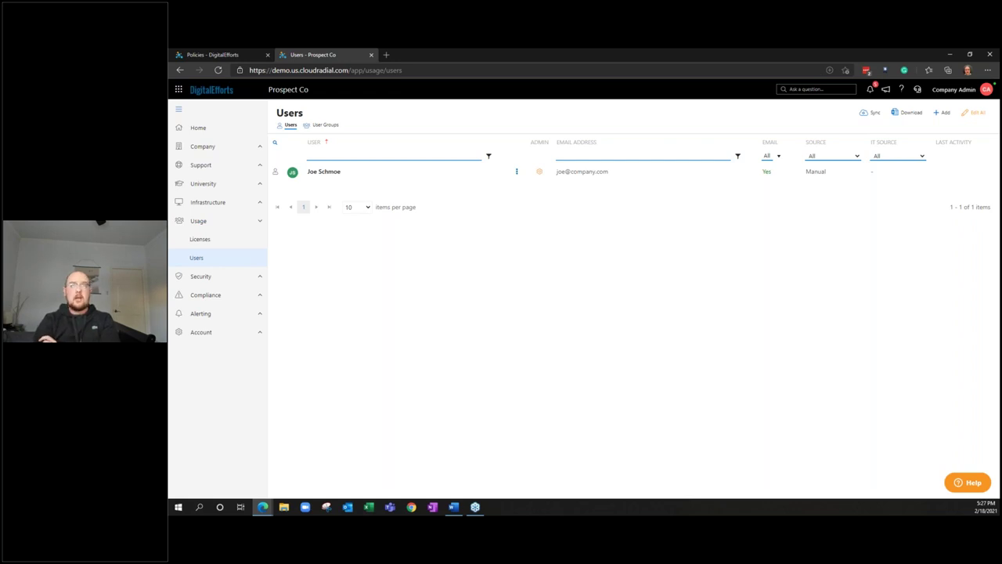
left_click(191, 128)
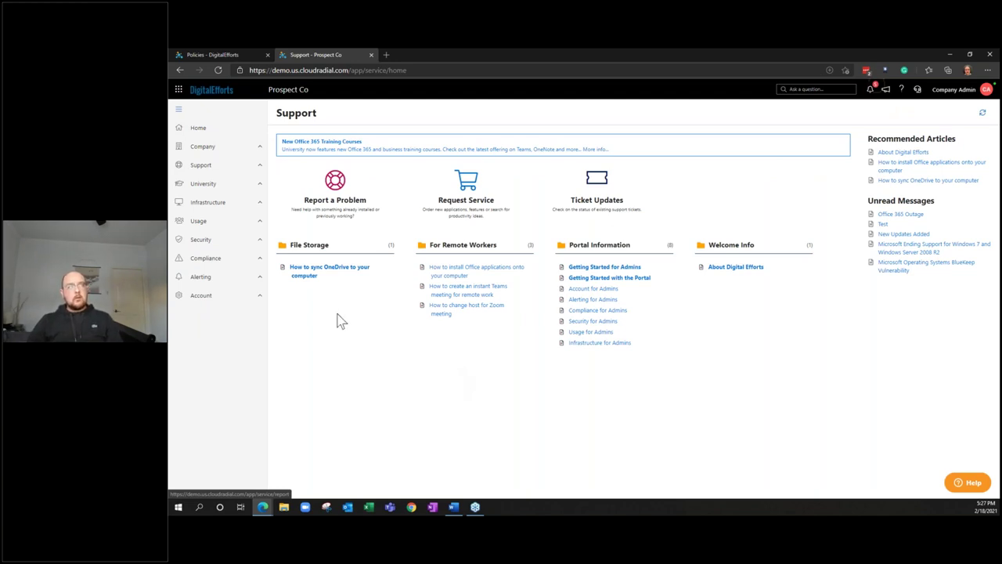
left_click(249, 222)
left_click(252, 267)
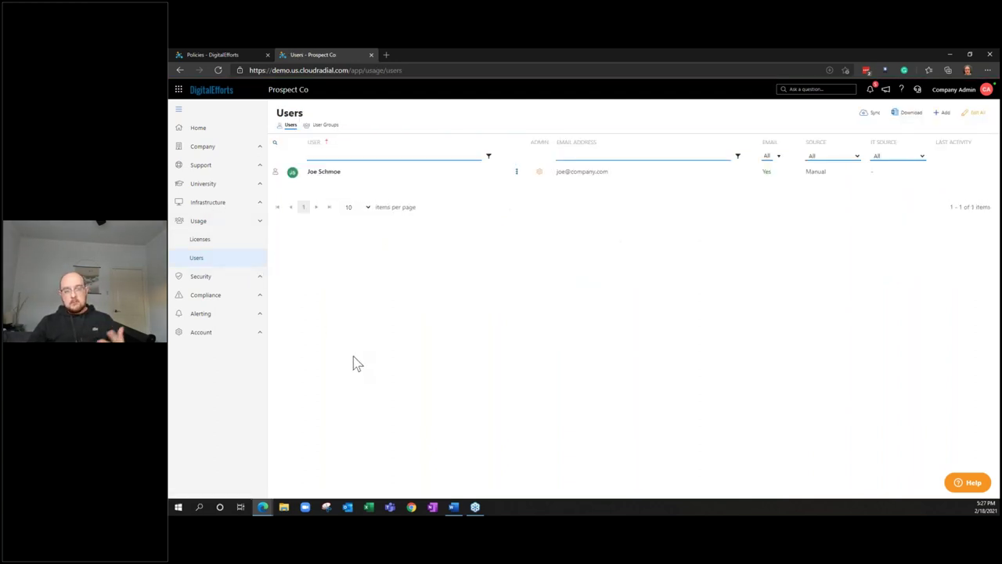
key("alt+Left")
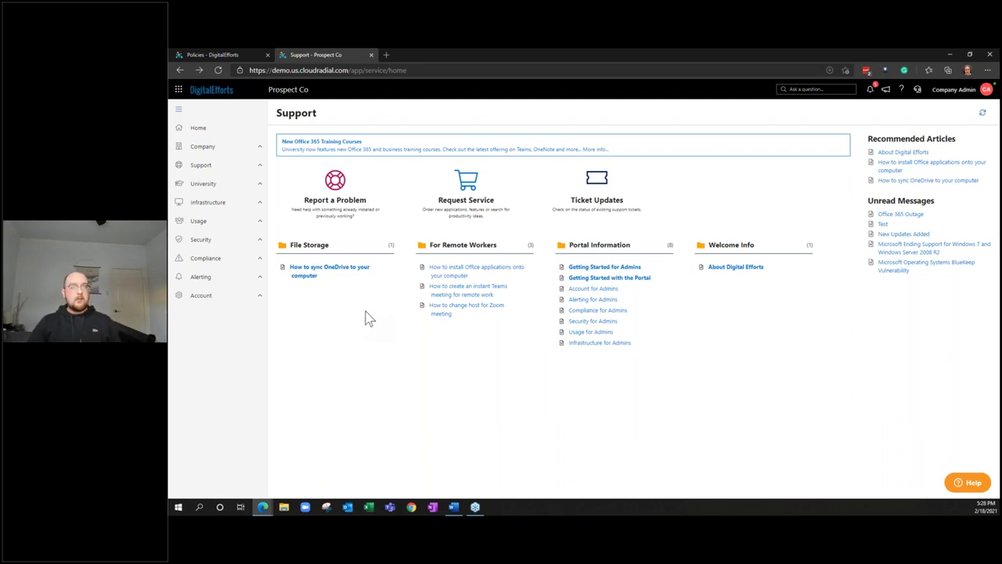
From Home, go through Company > Knowledge Base to Prospect Co's Applications page
left_click(209, 133)
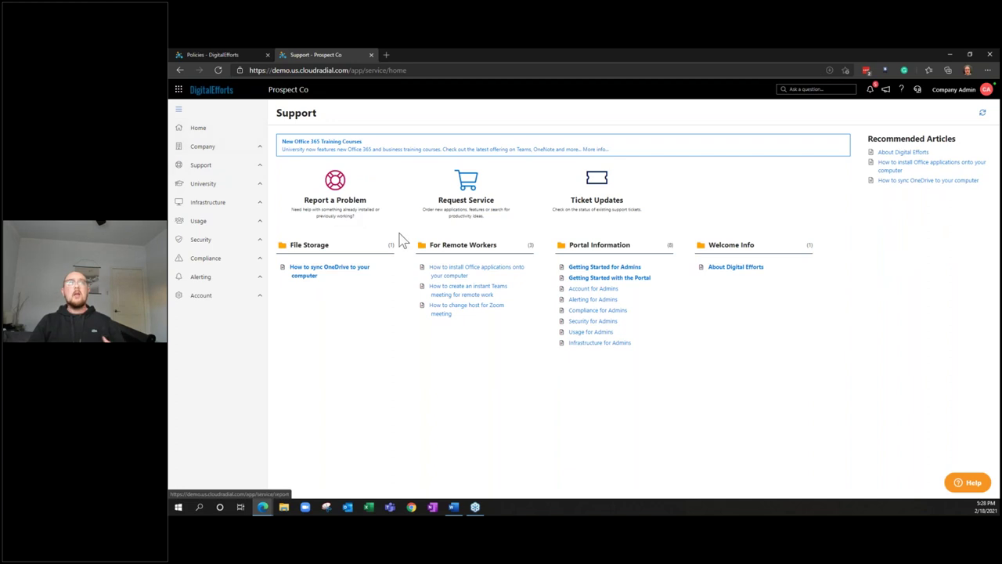
left_click(231, 146)
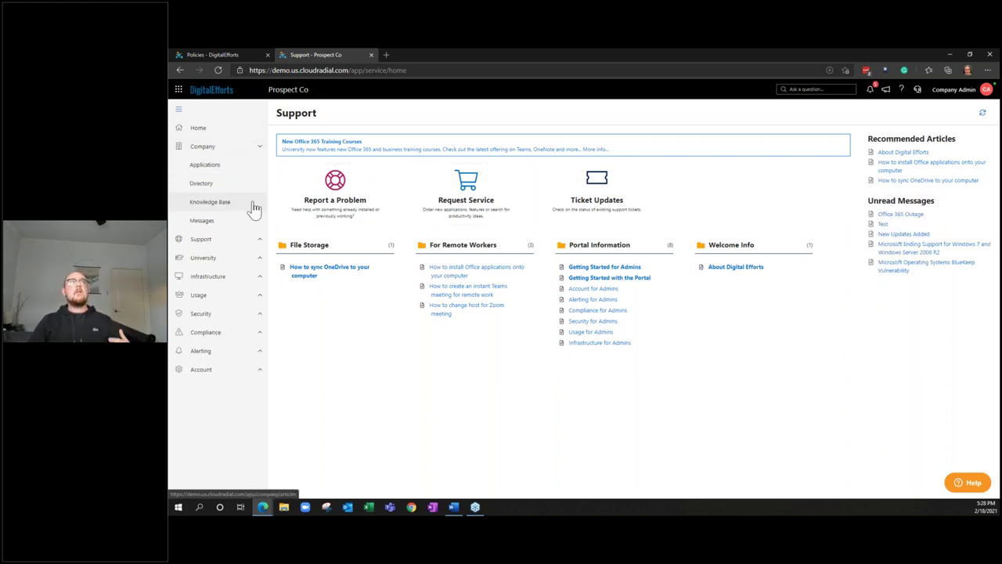
left_click(255, 208)
left_click(244, 166)
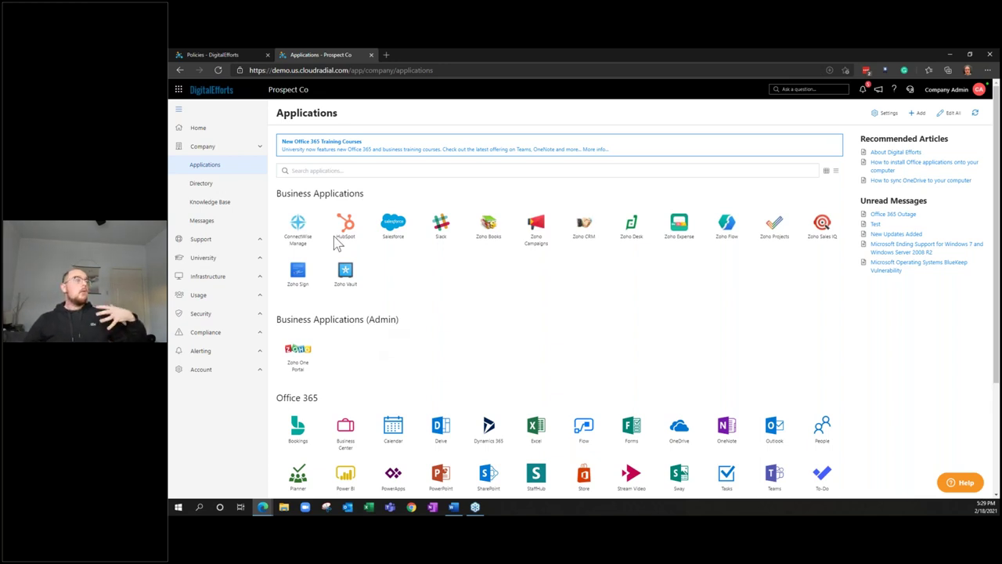
left_click(261, 147)
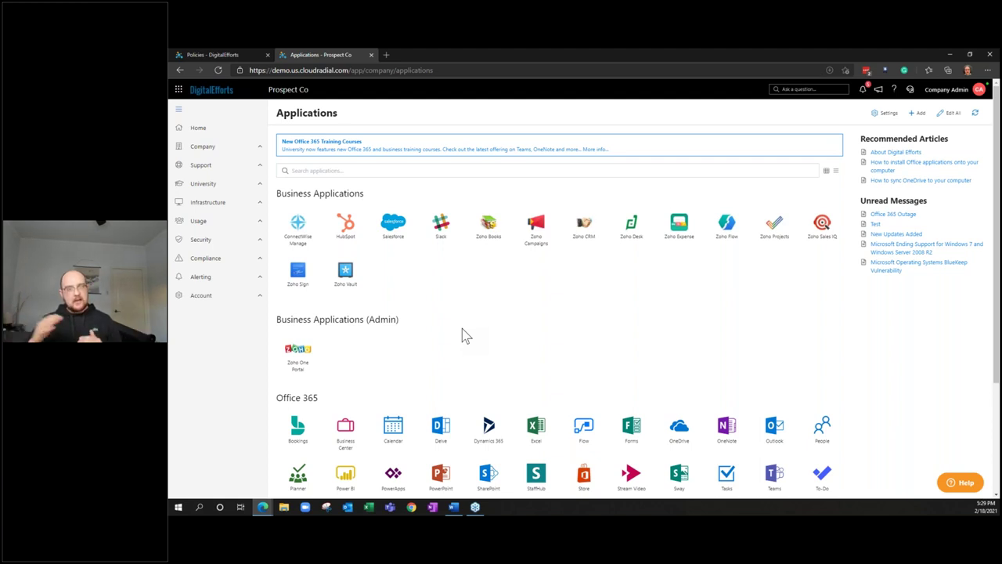
Switch to the Policies - DigitalEfforts tab and open Partner > Settings
left_click(235, 54)
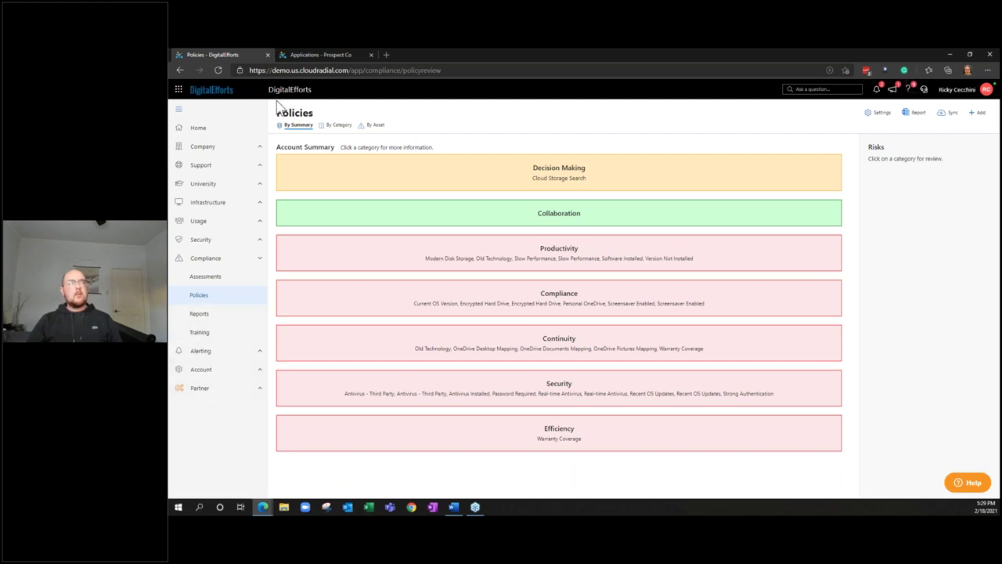
left_click(246, 391)
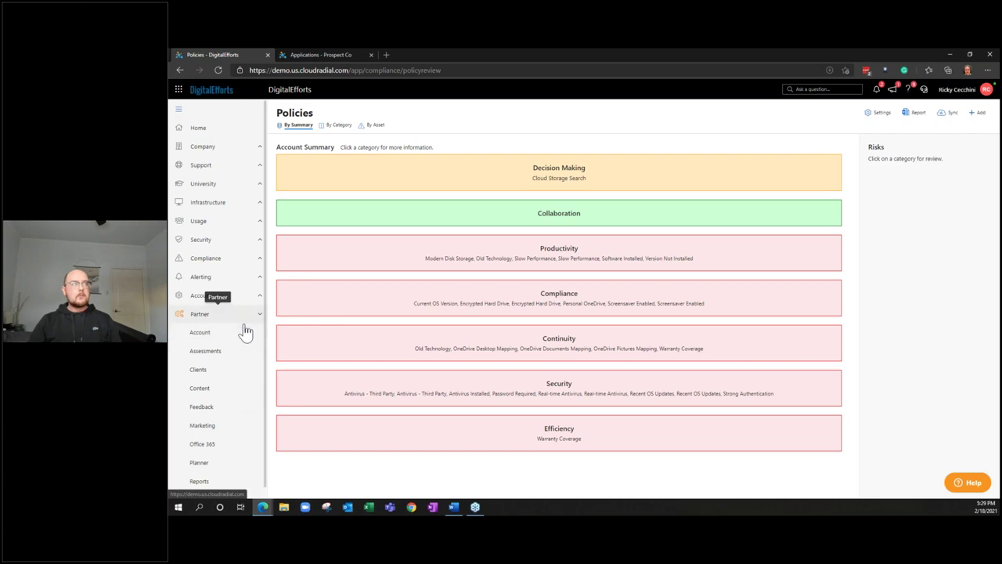
scroll(239, 415, "down", 1)
left_click(236, 471)
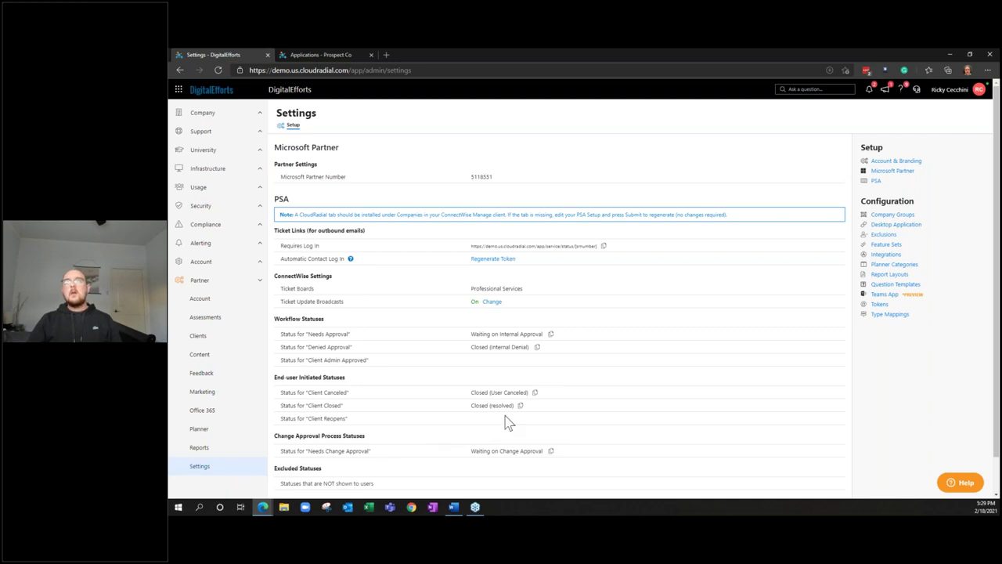
Open Feature Sets under Configuration on the partner Settings page
left_click(884, 246)
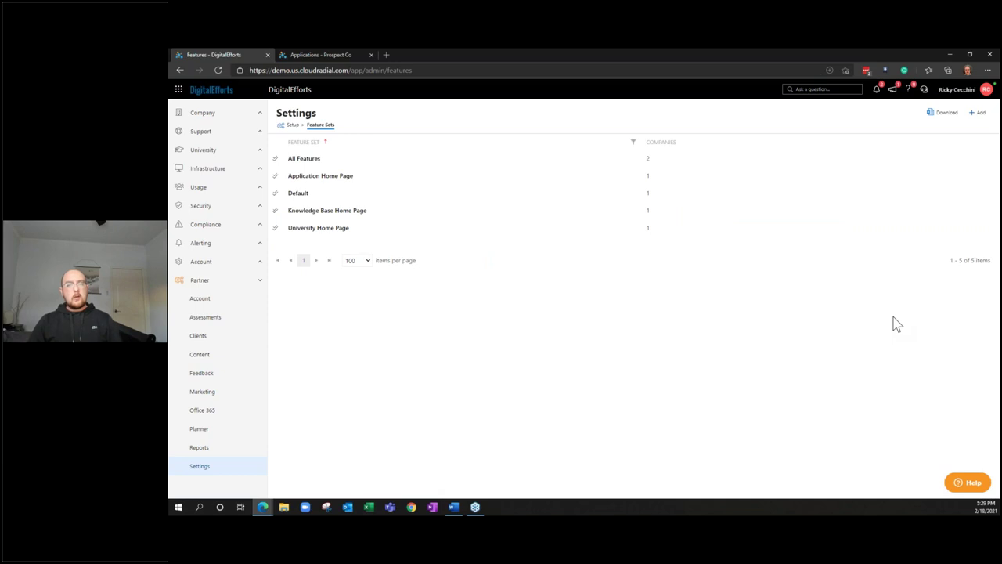
scroll(239, 138, "up", 1)
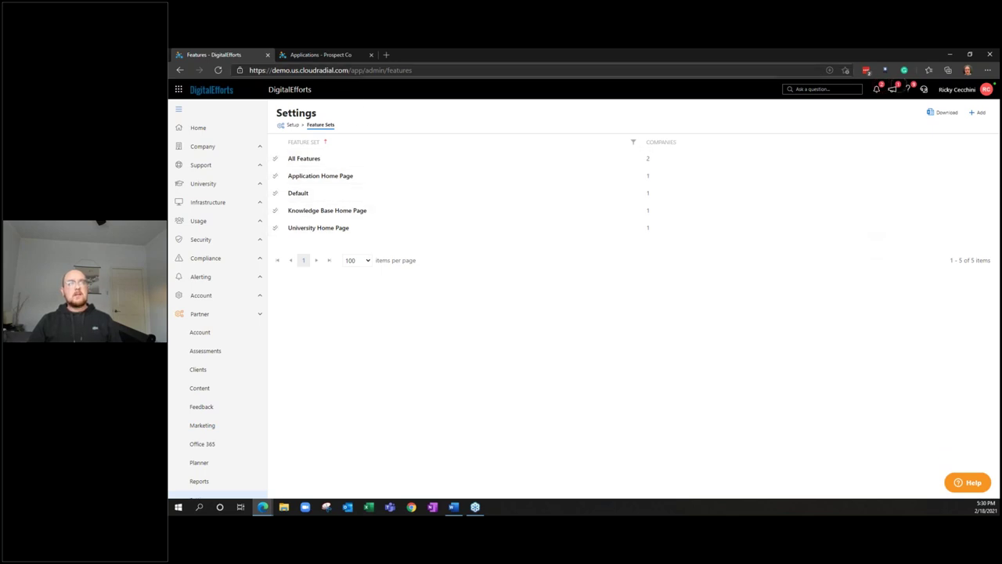
Review the companies assigned to All Features, close it, and return to the Prospect Co Applications tab
left_click(376, 164)
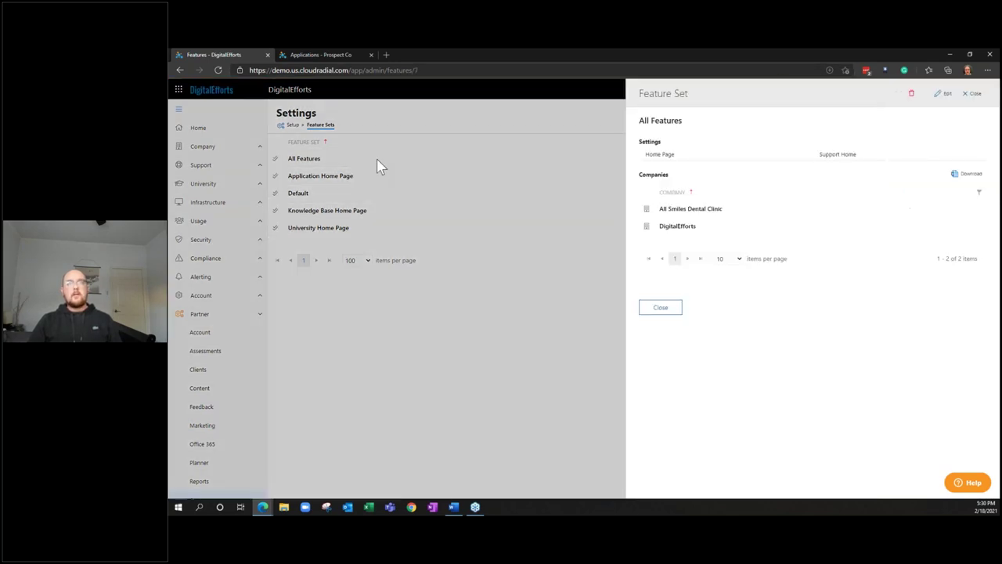
left_click(664, 311)
left_click(350, 54)
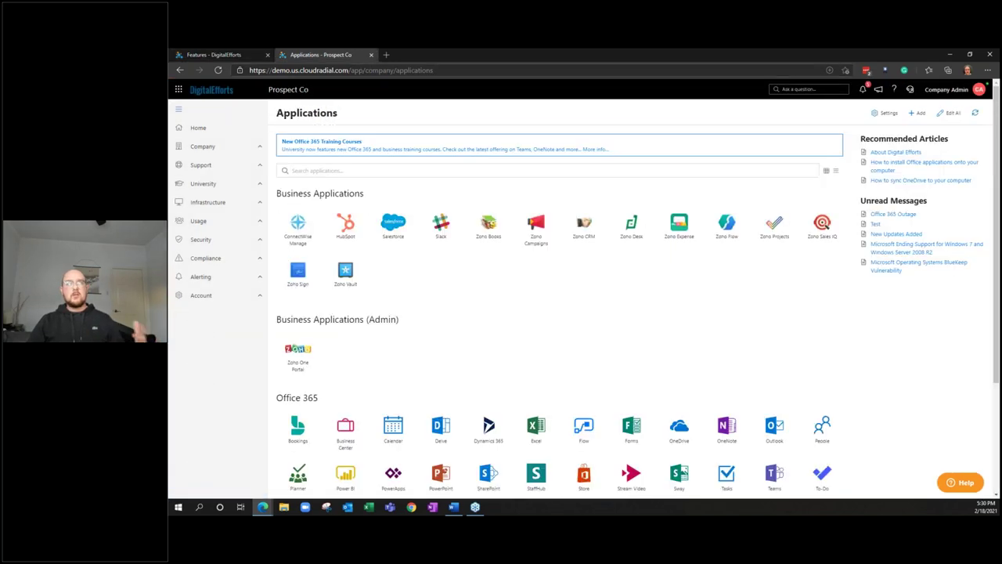
Switch back to the Features - DigitalEfforts tab showing the five feature sets
left_click(251, 52)
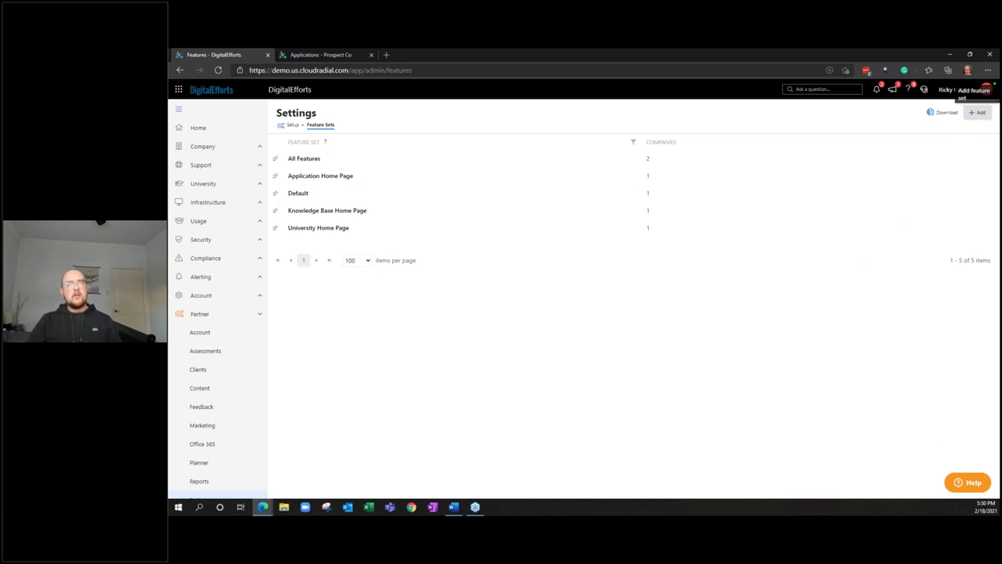
Start a new feature set named '1. Onboarding' with Support Home as its home page
left_click(978, 112)
left_click(960, 129)
type("1.")
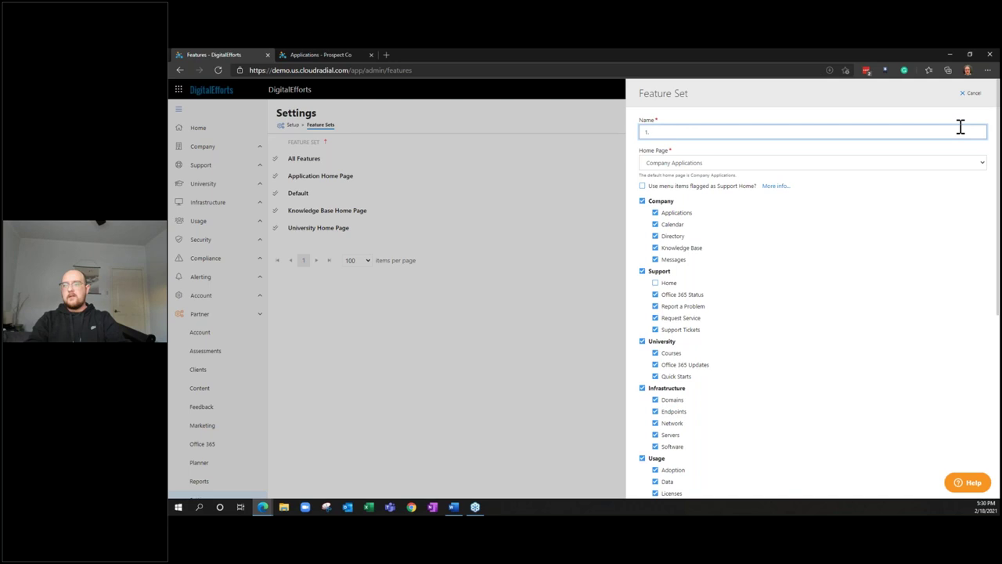
type(" Onboarding F")
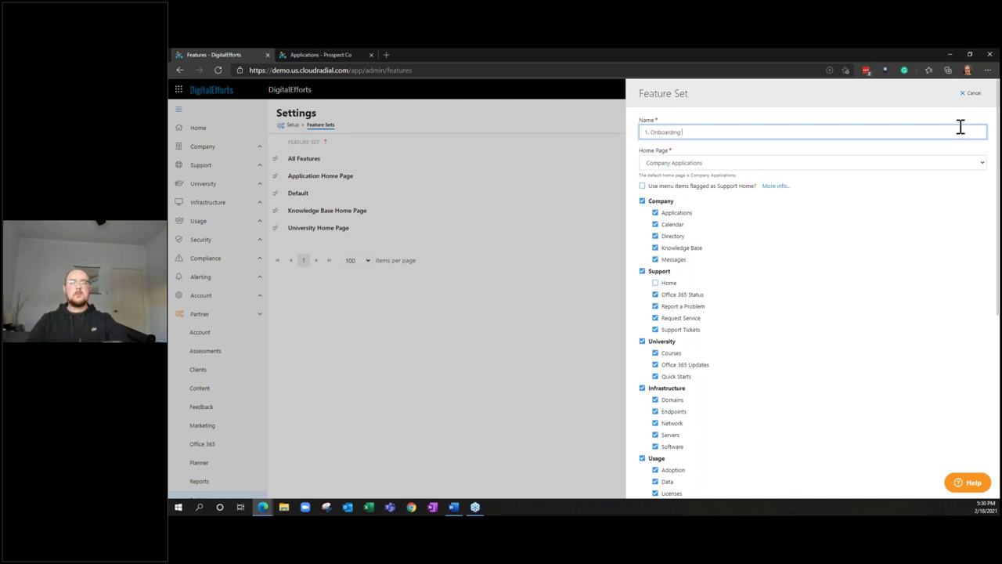
left_click(932, 164)
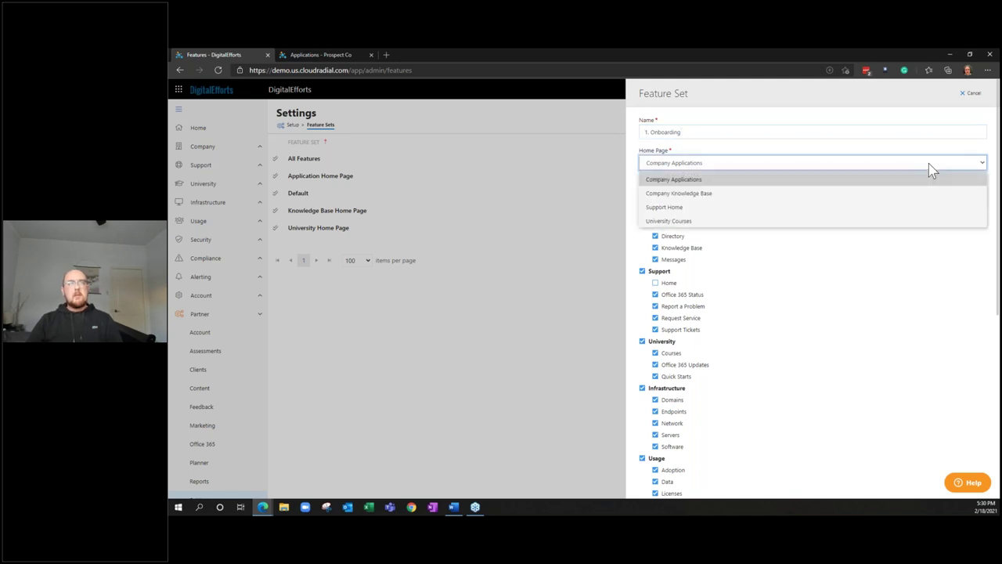
left_click(826, 209)
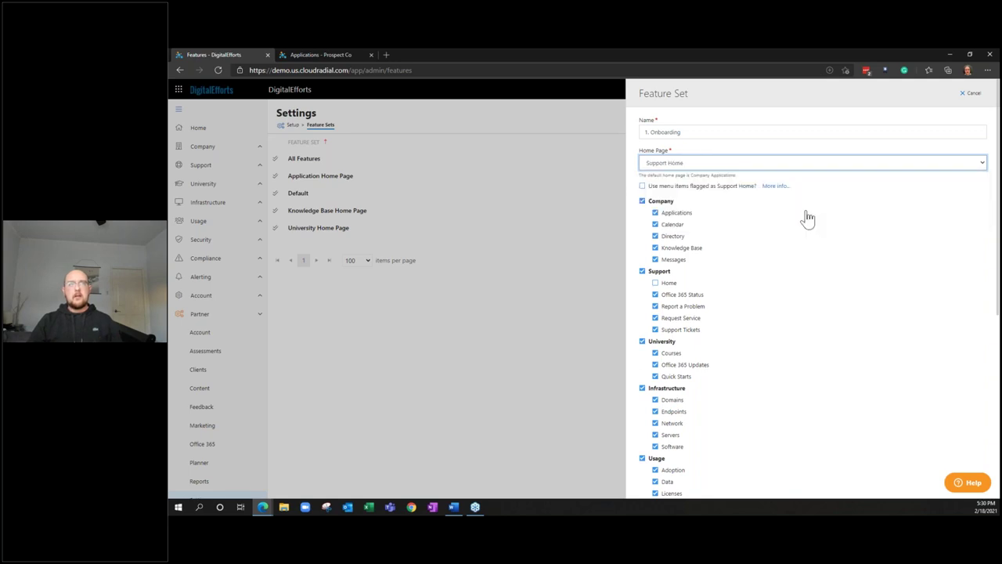
Exclude the Infrastructure, Security, Compliance and Alerting features, then save the feature set
scroll(728, 224, "down", 1)
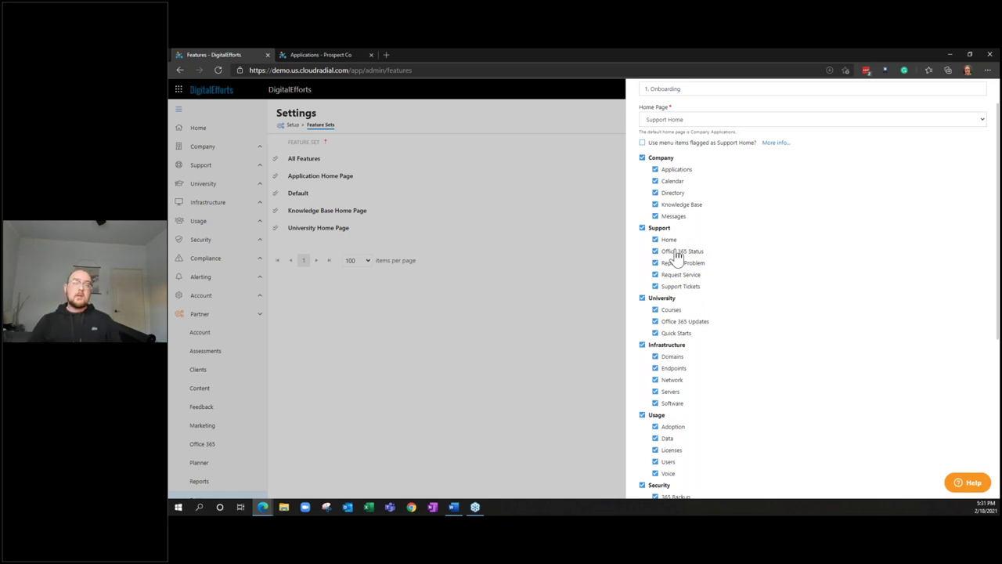
scroll(677, 259, "down", 1)
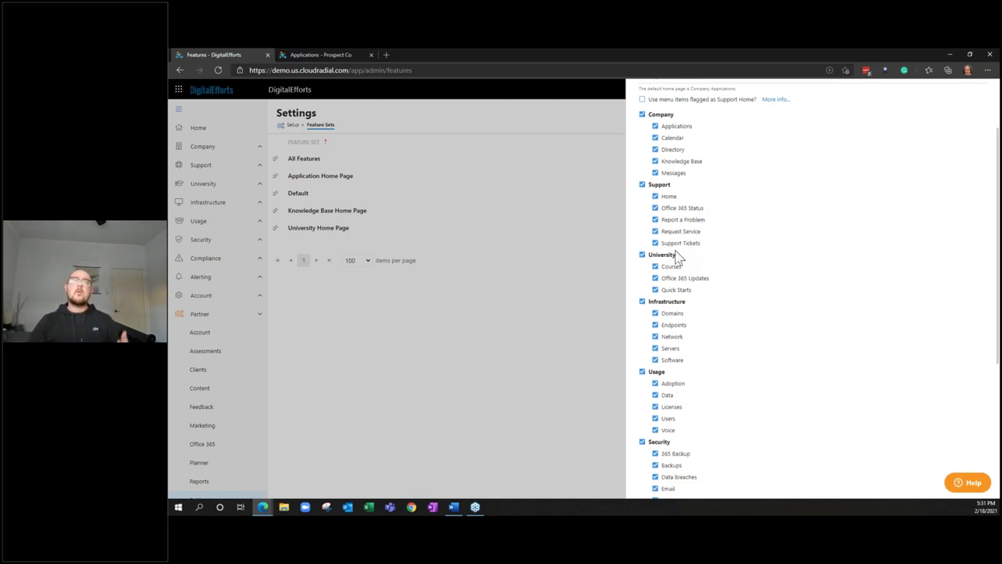
left_click(669, 303)
scroll(675, 329, "down", 2)
left_click(668, 358)
scroll(666, 367, "down", 1)
left_click(665, 382)
scroll(678, 371, "down", 1)
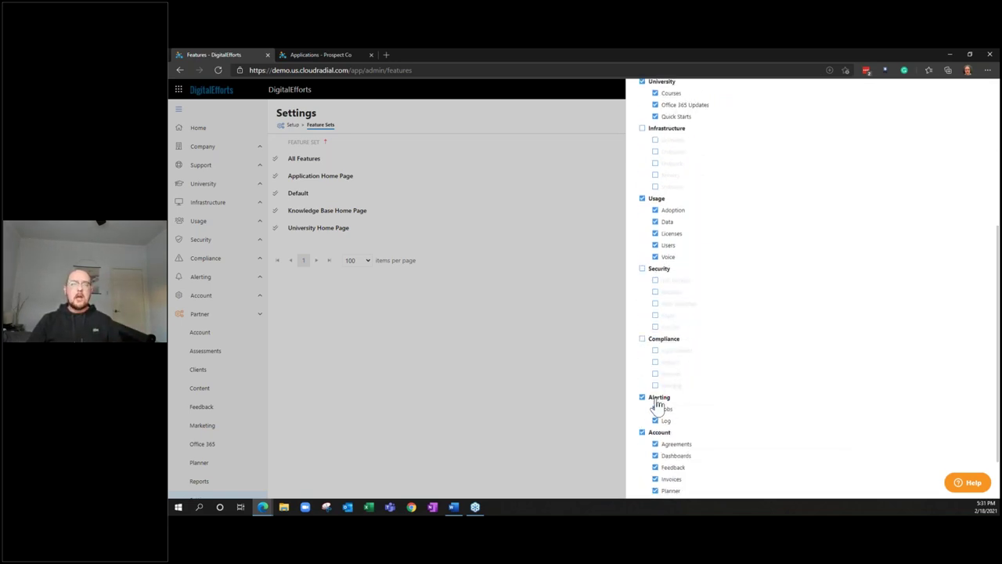
left_click(659, 400)
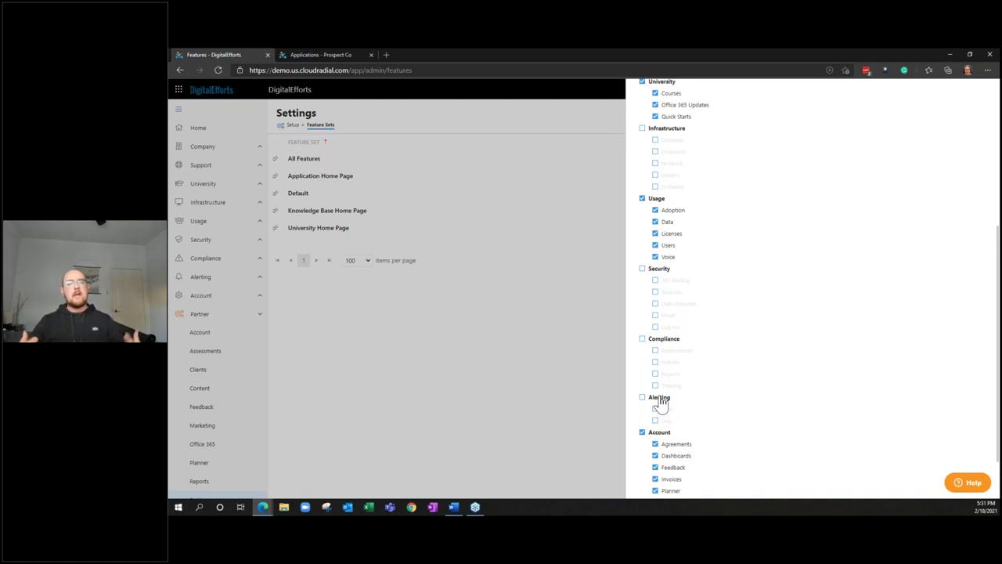
scroll(661, 401, "down", 1)
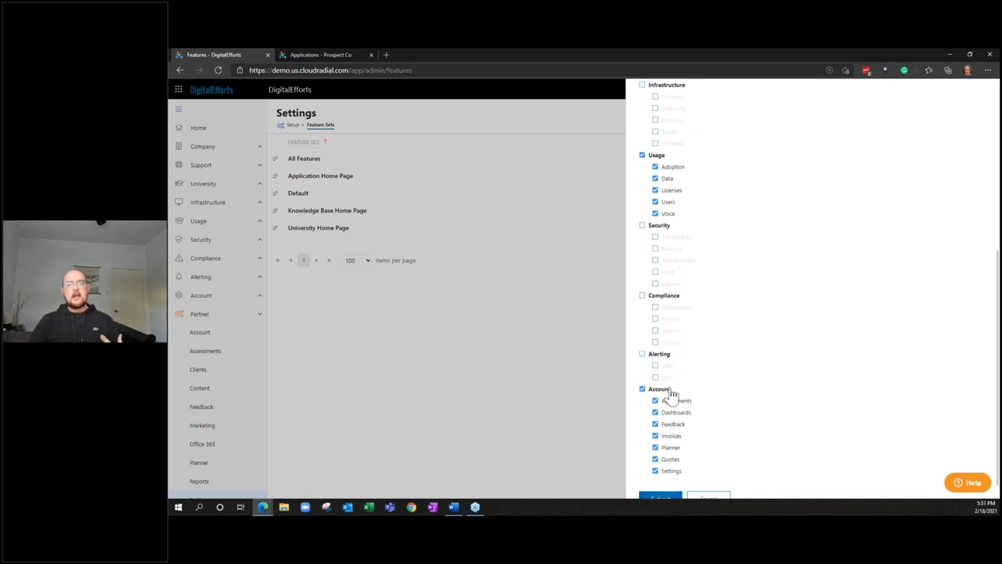
scroll(674, 401, "down", 1)
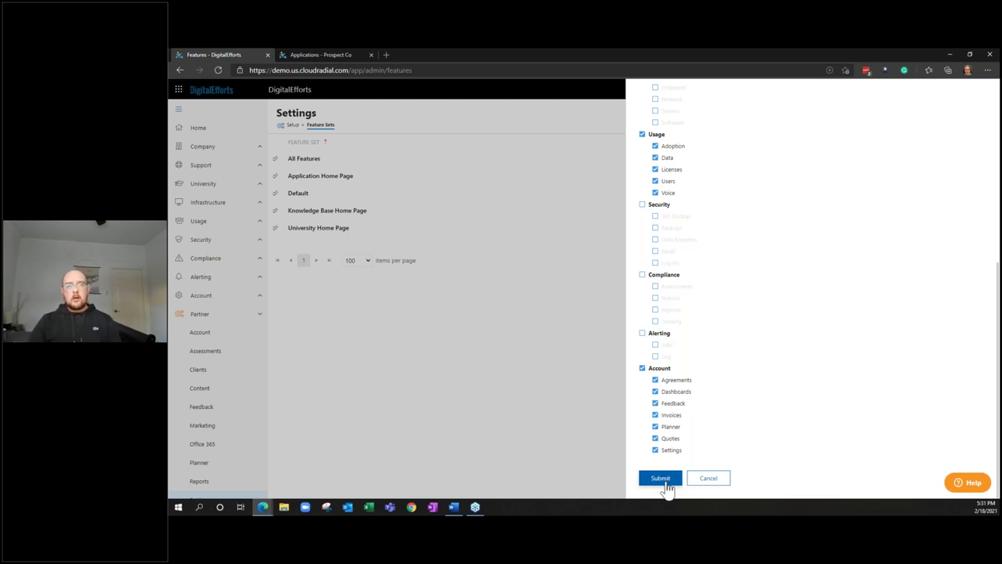
left_click(667, 486)
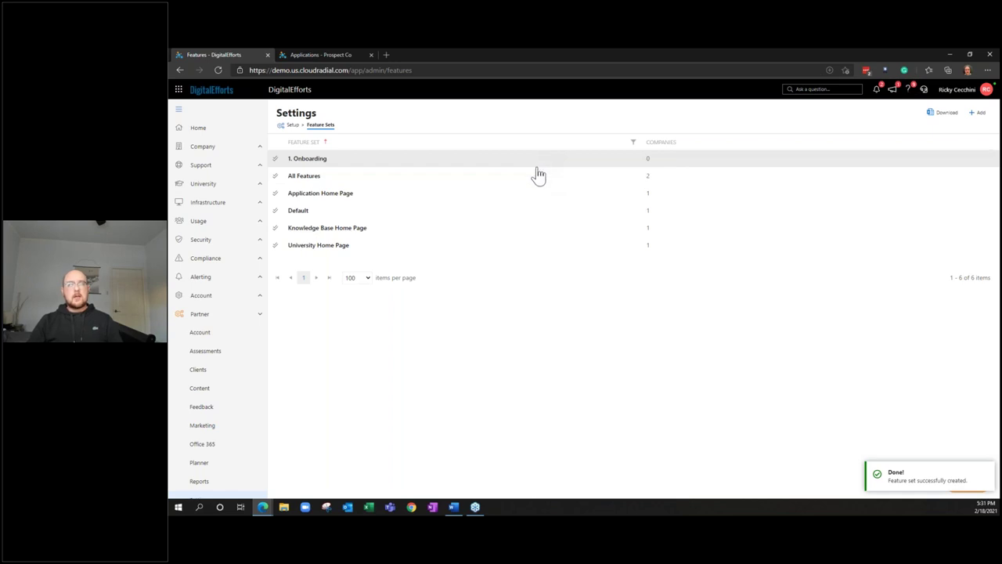
Bulk-edit Prospect Co in the Clients list to use the 1. Onboarding feature set, then reload
left_click(259, 372)
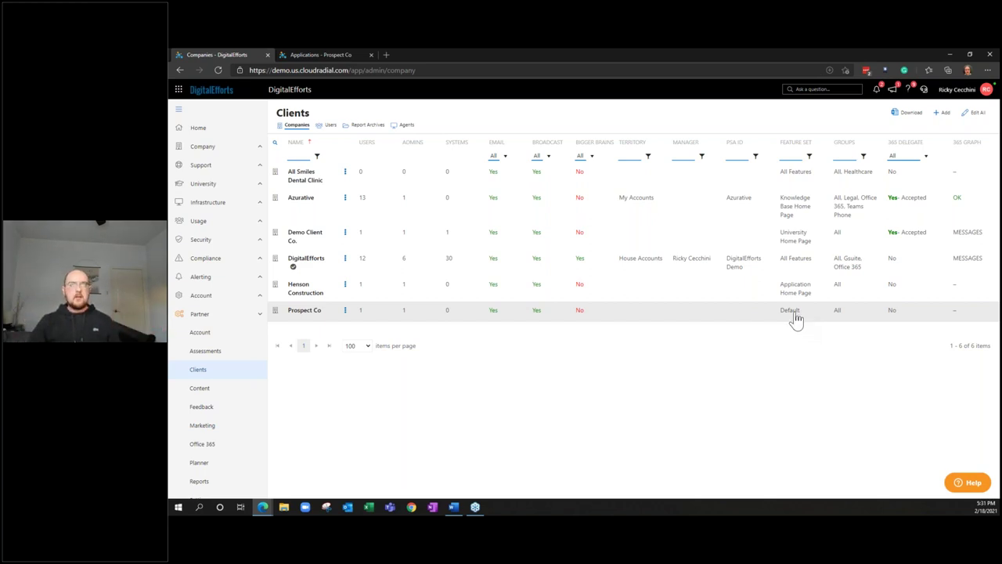
left_click(972, 114)
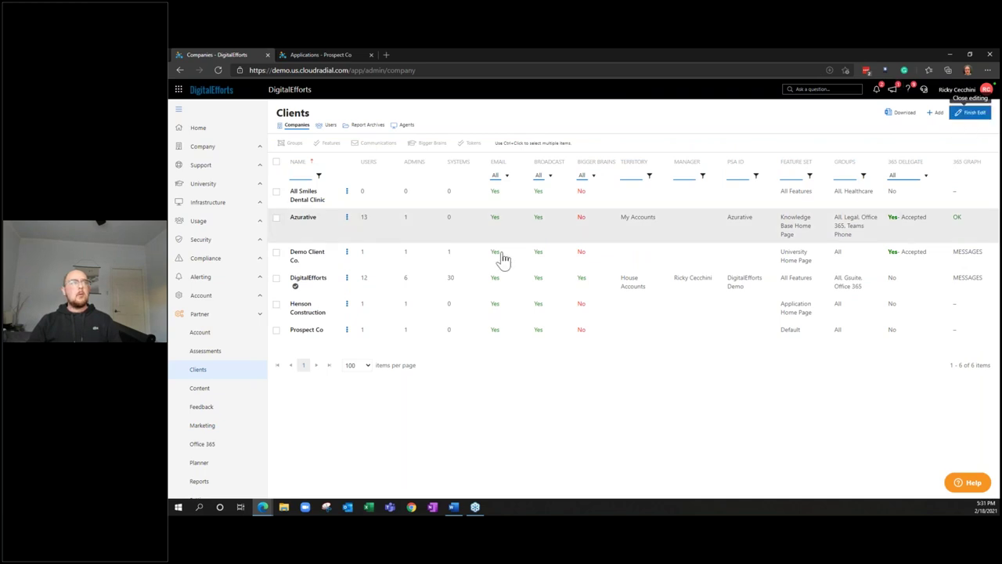
left_click(277, 332)
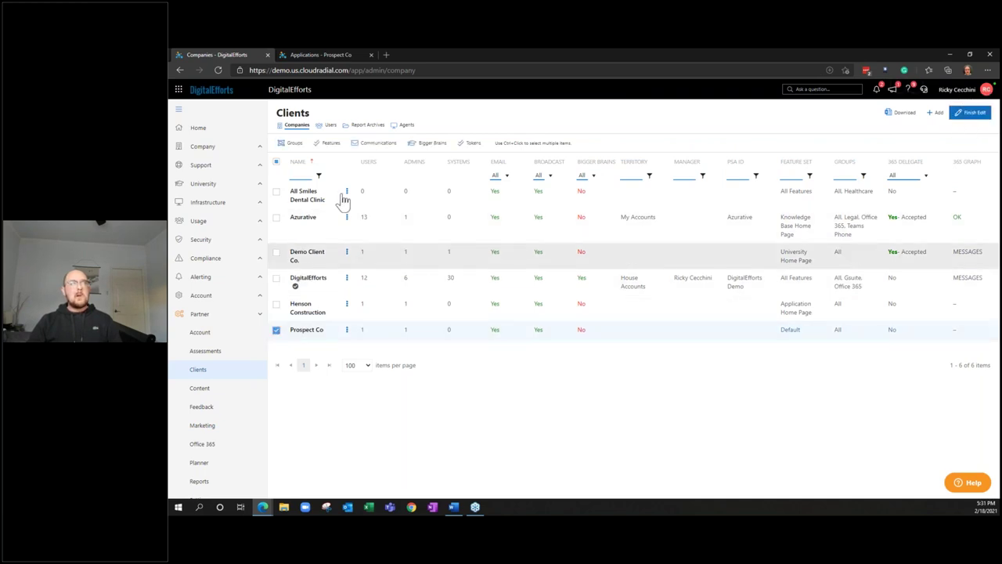
left_click(332, 145)
left_click(522, 146)
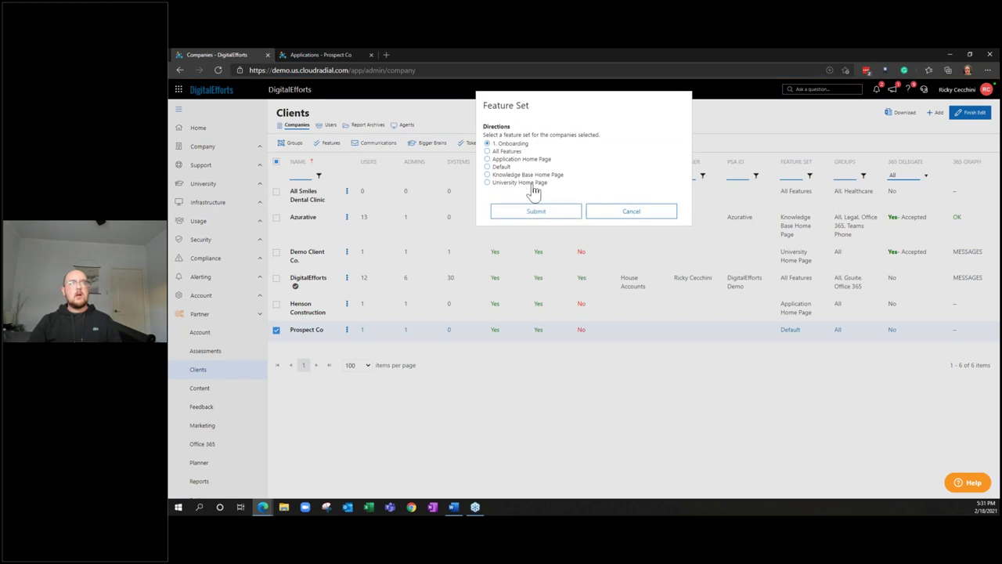
left_click(539, 211)
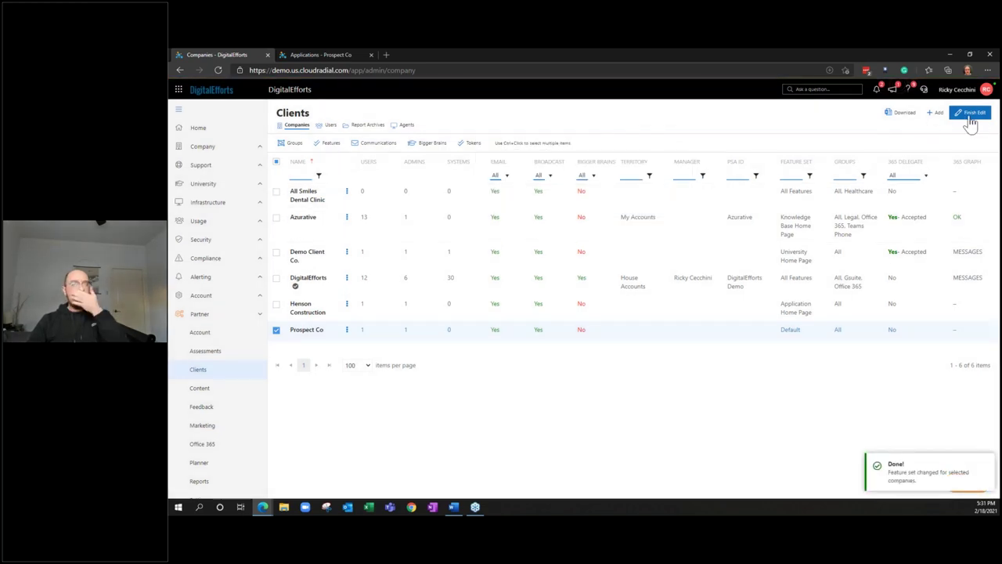
left_click(974, 113)
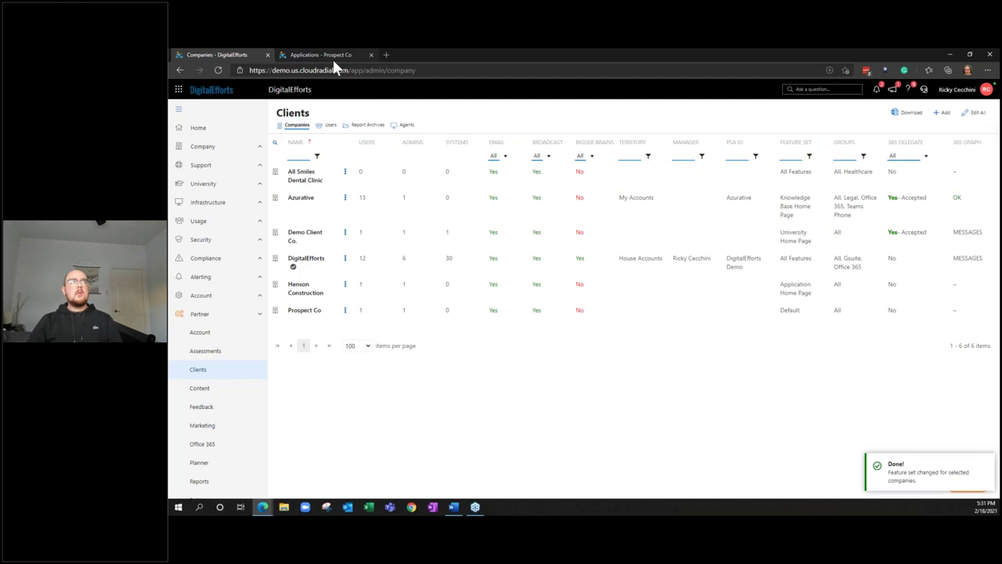
left_click(218, 70)
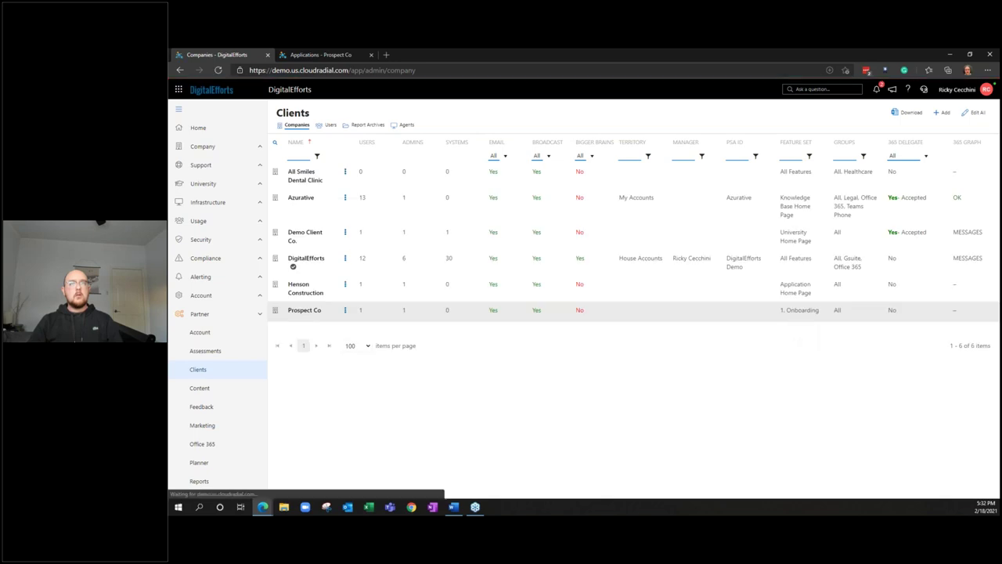
Reload Prospect Co's portal and open its Support home with the onboarding features
left_click(295, 57)
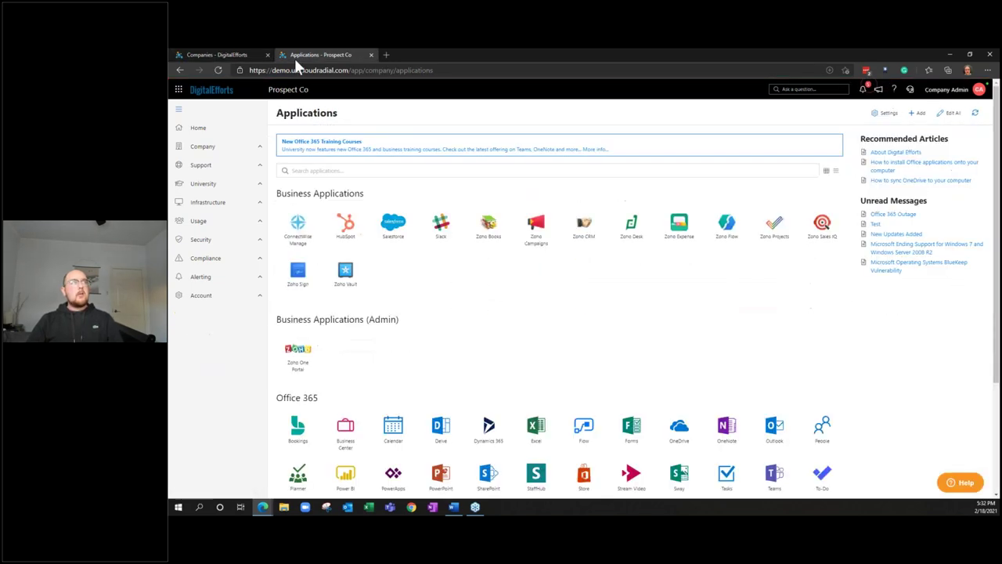
left_click(216, 69)
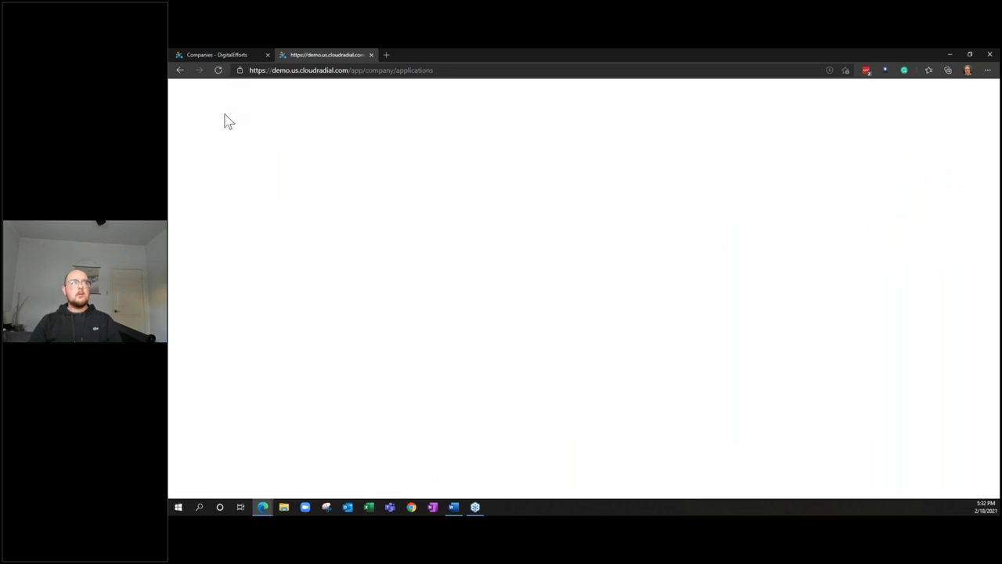
left_click(227, 128)
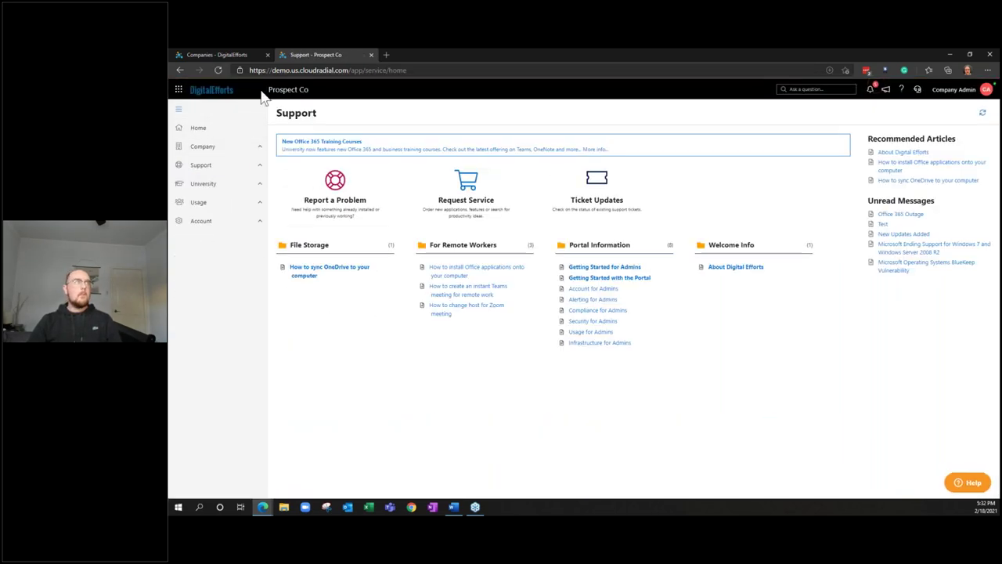
Go back to the partner's Clients list after rechecking Prospect Co's support portal
left_click(240, 51)
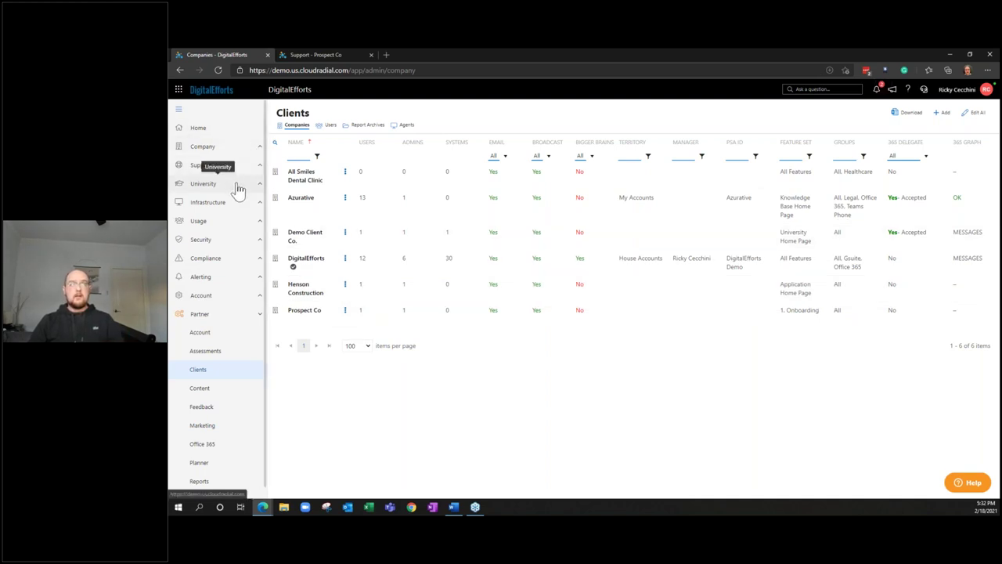
left_click(325, 57)
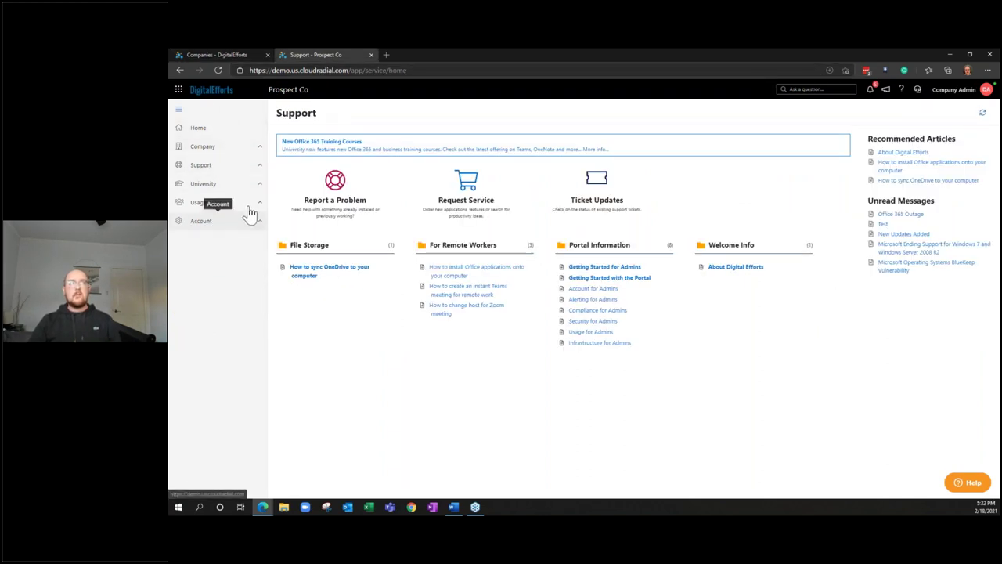
left_click(239, 54)
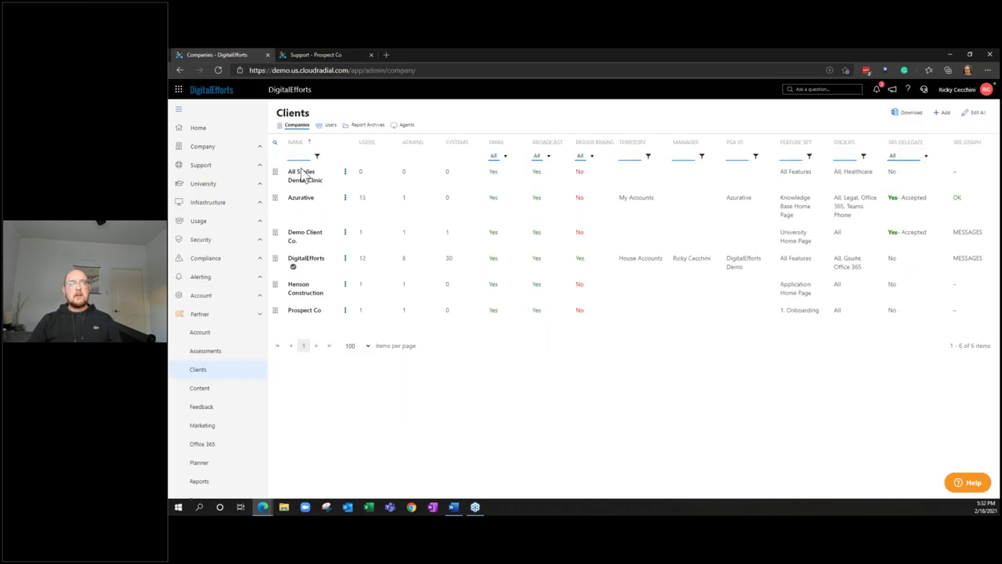
left_click(346, 312)
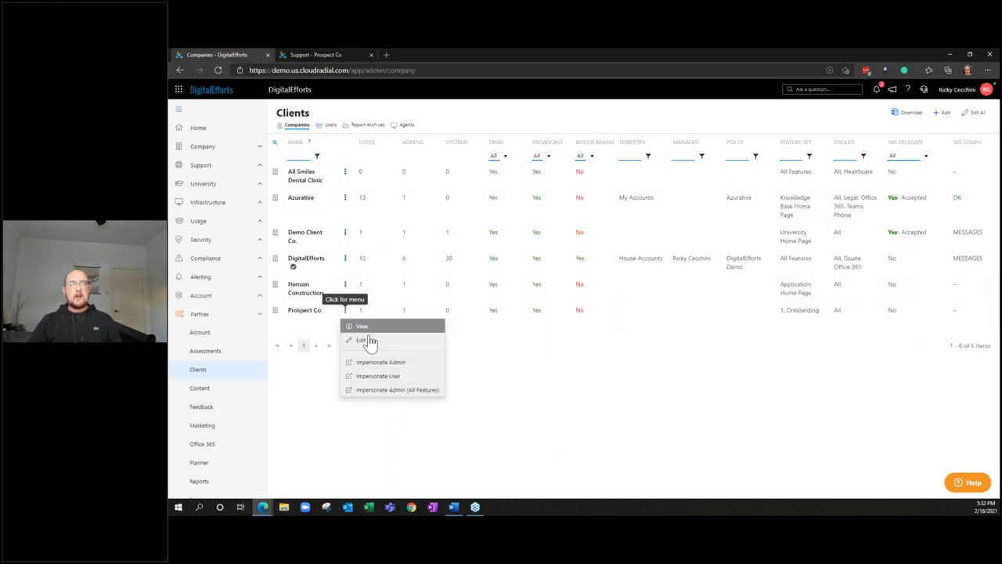
left_click(417, 378)
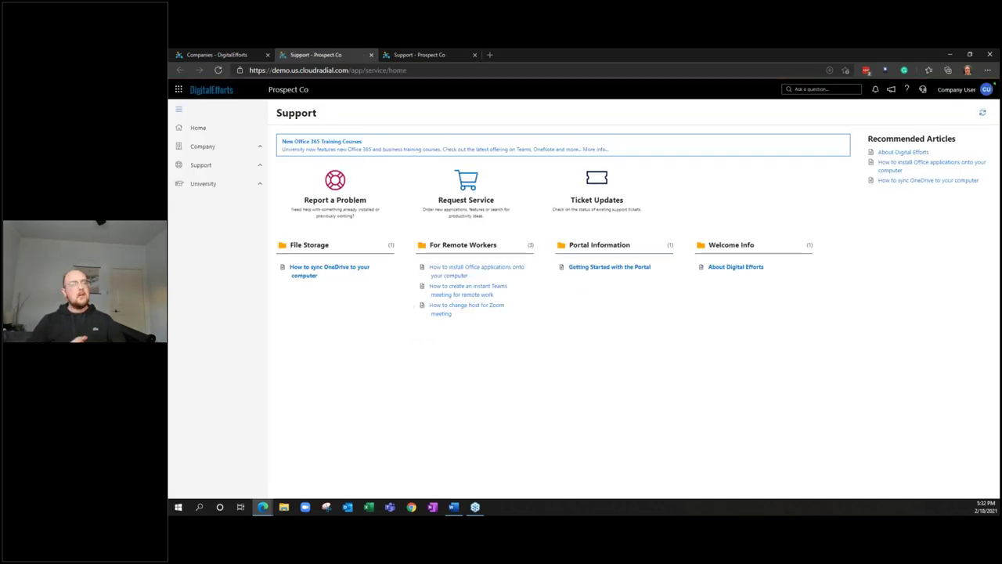
left_click(372, 53)
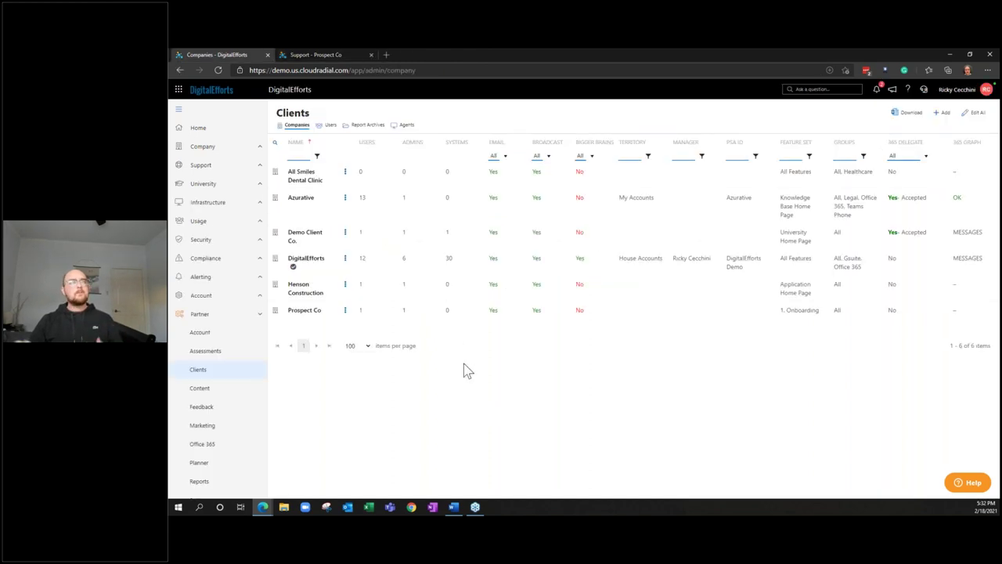
Switch to the 'Support - Prospect Co' tab to see its admin Support home
left_click(318, 51)
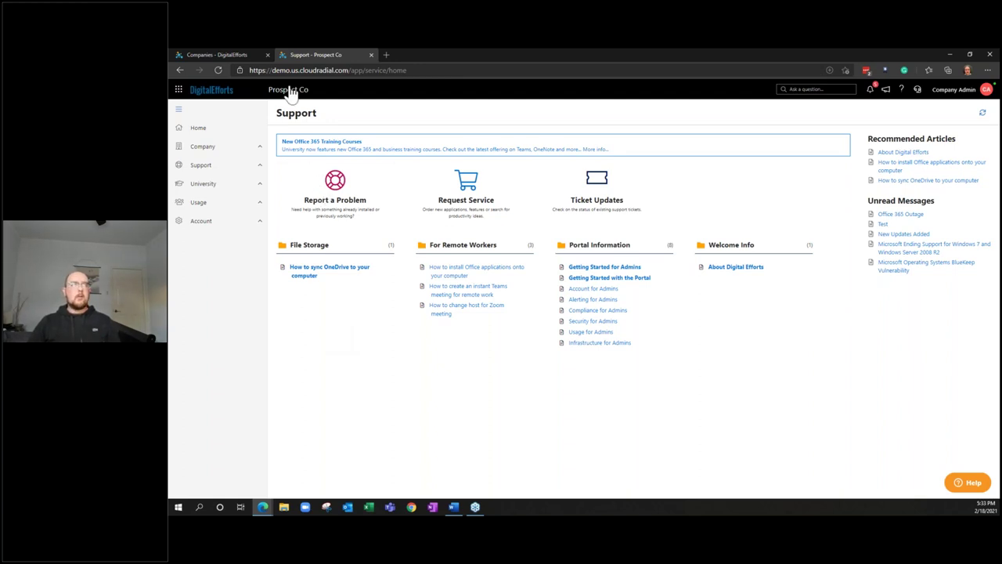
Open DigitalEfforts' own Support home, with Infrastructure, Security, Compliance, Alerting and Partner sections
left_click(249, 54)
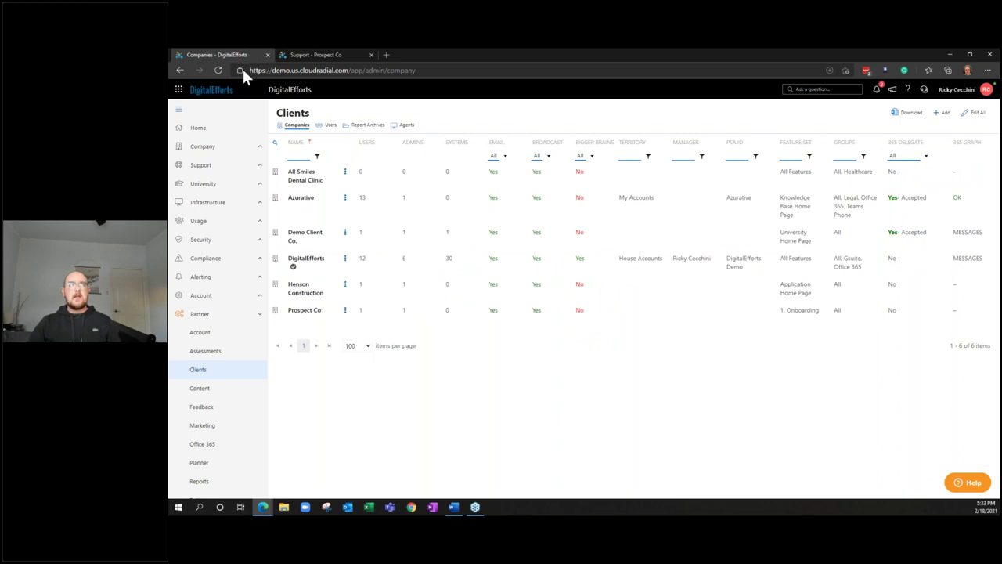
left_click(239, 134)
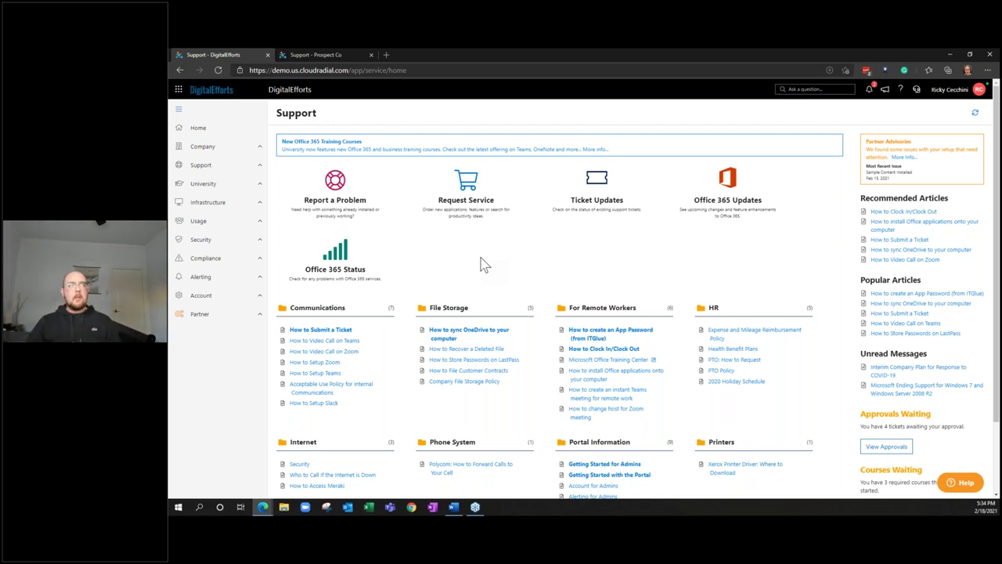
Go to Partner Settings and open Company Groups under Configuration
left_click(263, 320)
scroll(242, 407, "down", 3)
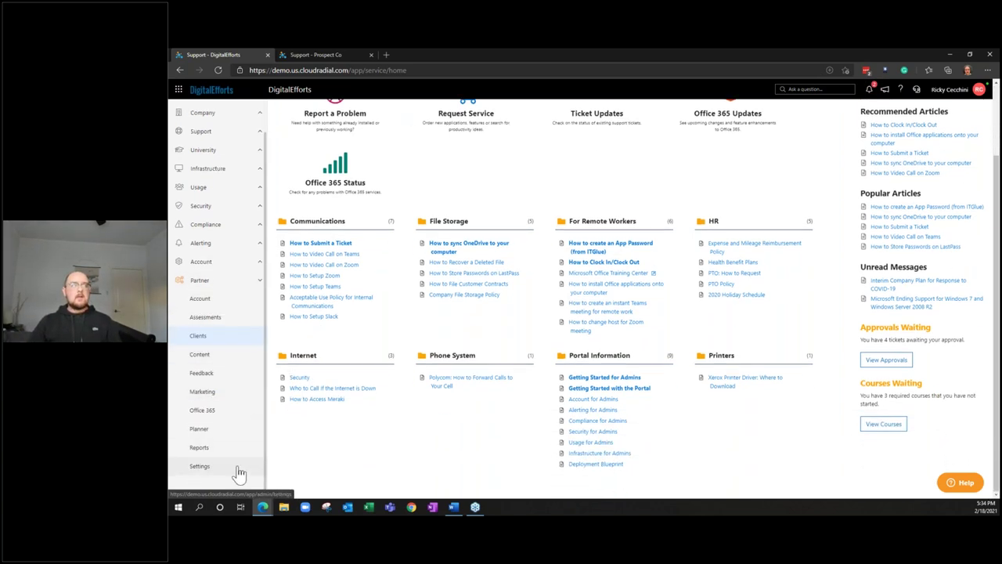
left_click(239, 474)
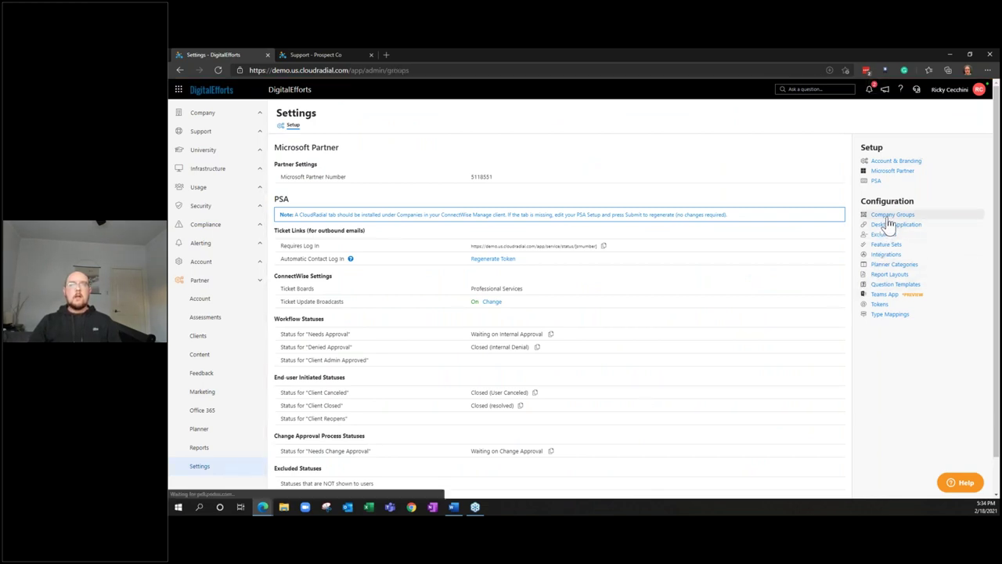
left_click(888, 215)
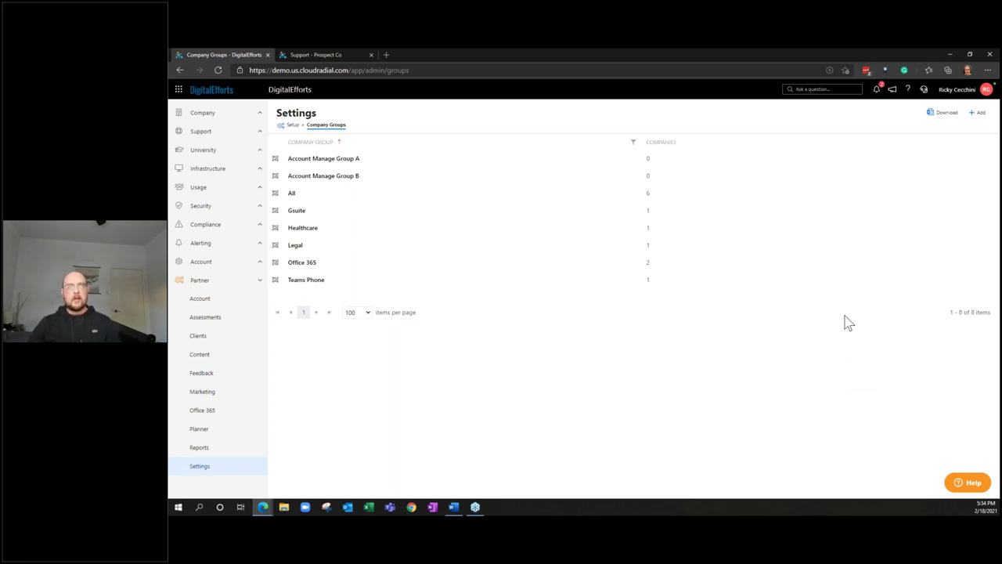
Create the company groups 'Onboarding' and 'Land', each with 0 companies
left_click(982, 117)
left_click(956, 131)
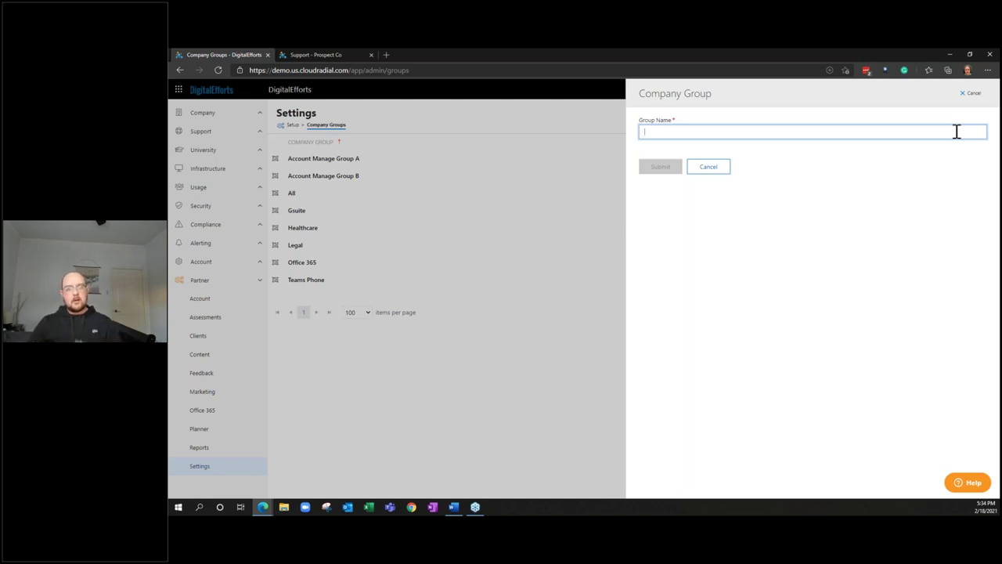
type("O")
type("rbital")
type("arding")
key("Return")
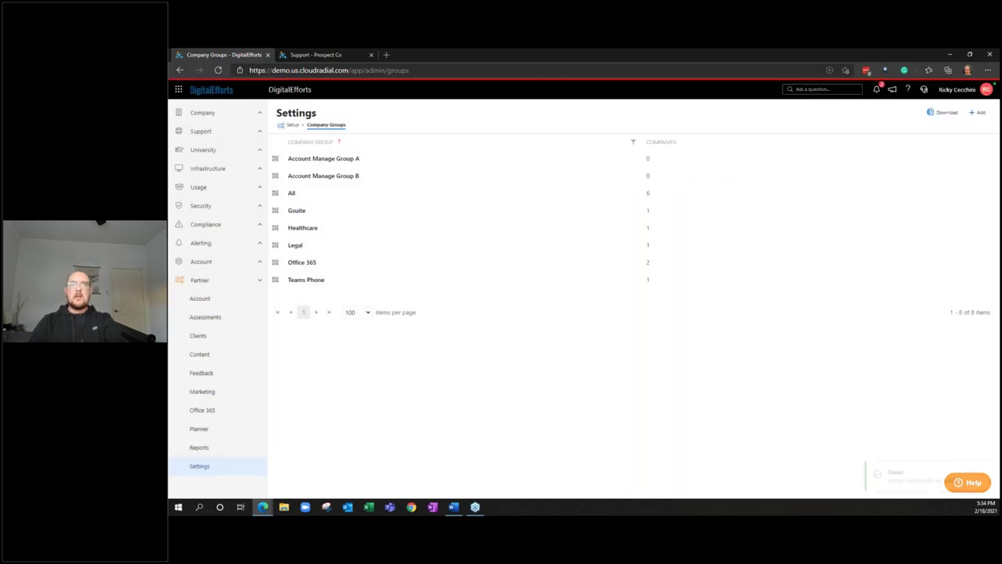
left_click(973, 114)
left_click(940, 129)
type("Lar")
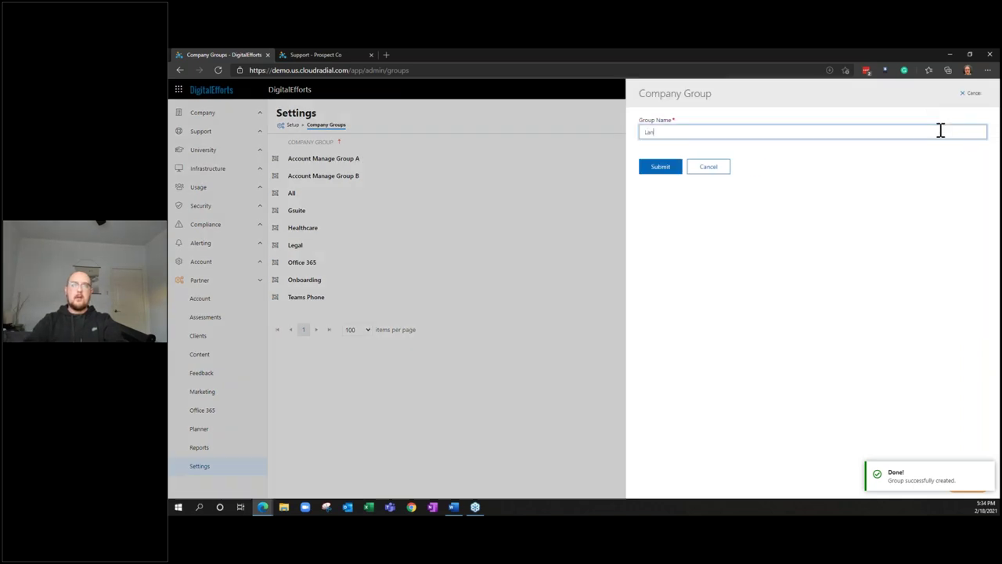
key("Return")
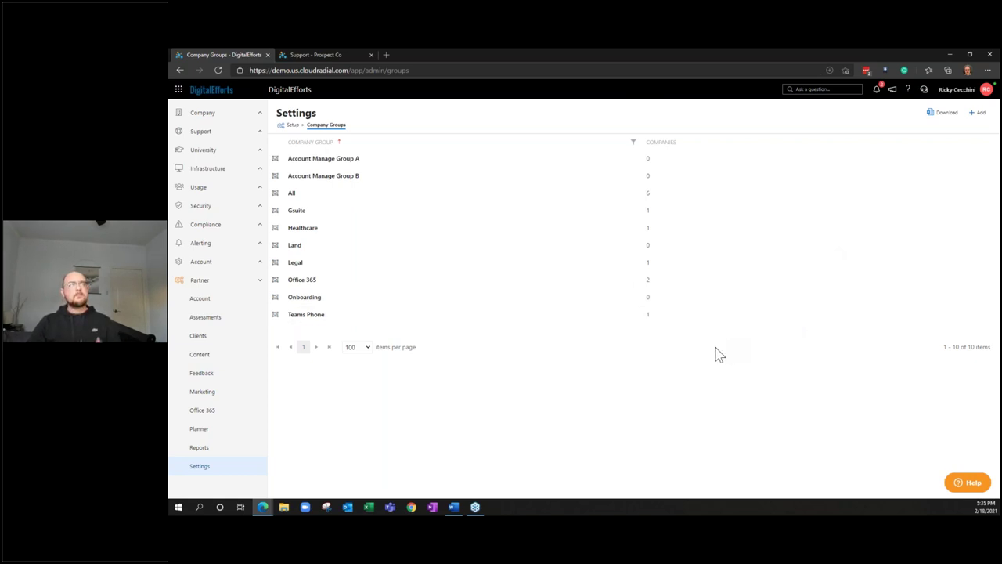
left_click(317, 55)
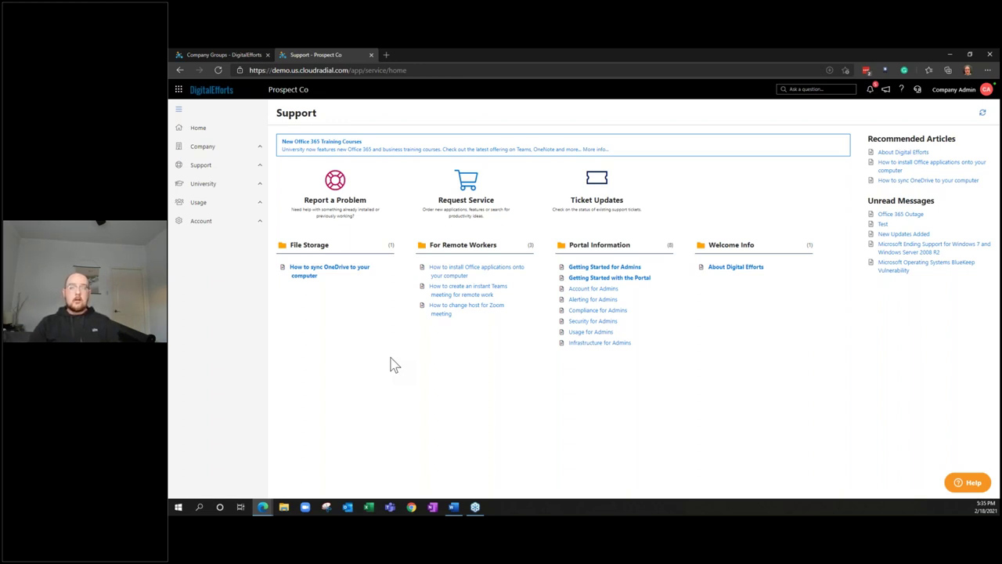
triple_click(329, 149)
left_click(335, 140)
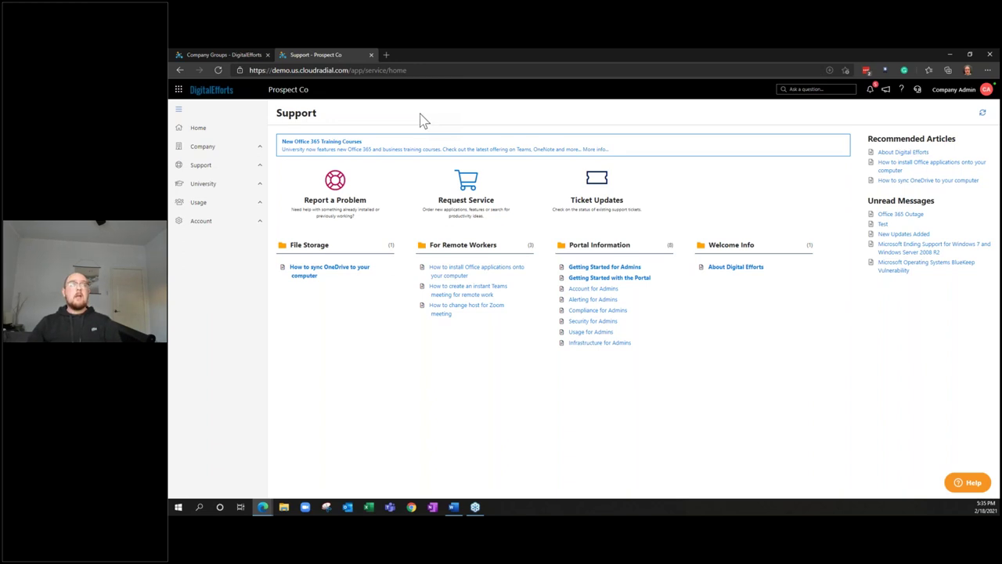
left_click(206, 55)
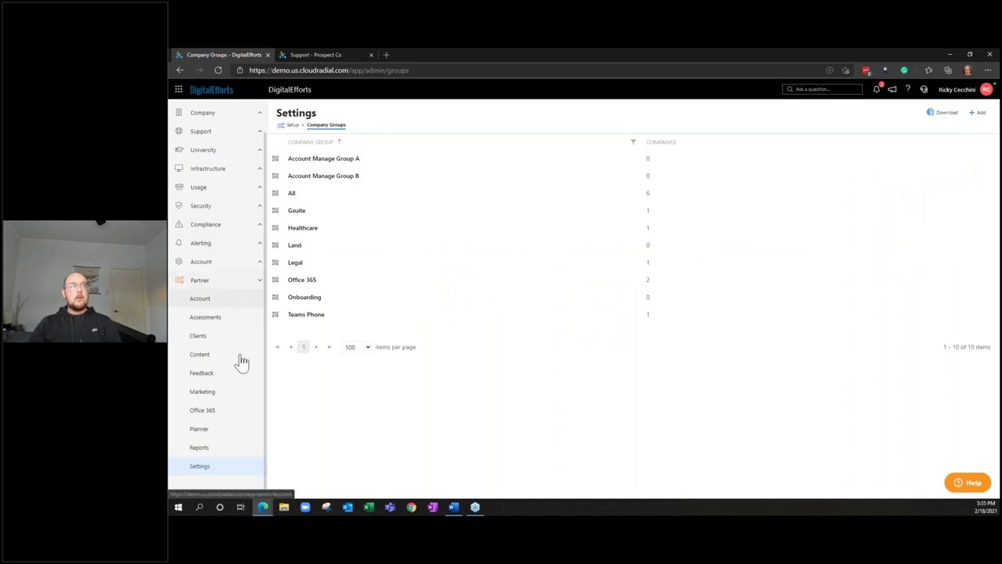
Start a new marketing banner titled 'Welcome to your new portal!'
left_click(235, 395)
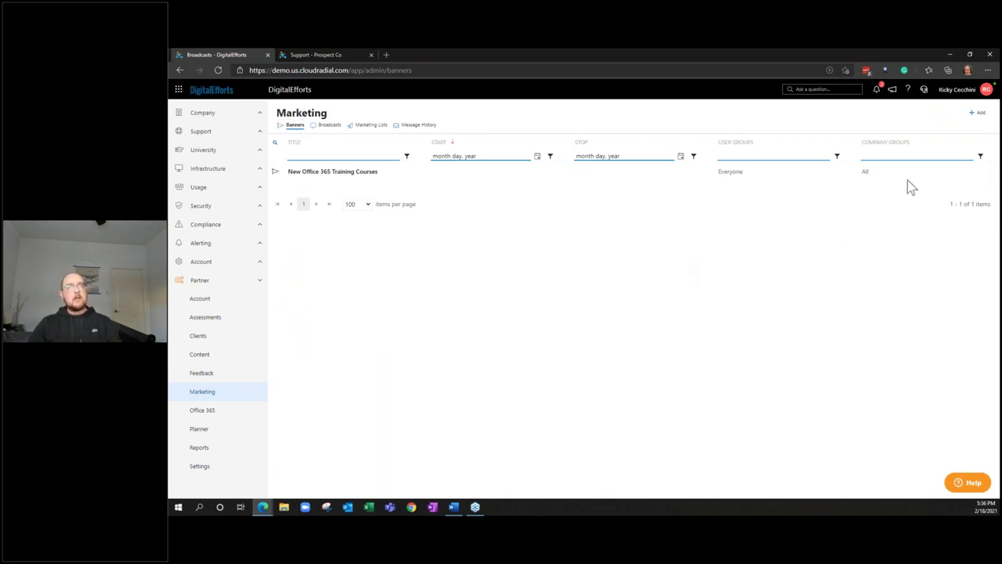
left_click(975, 114)
type("Welcom")
type("e to the ne")
type("your new portal!")
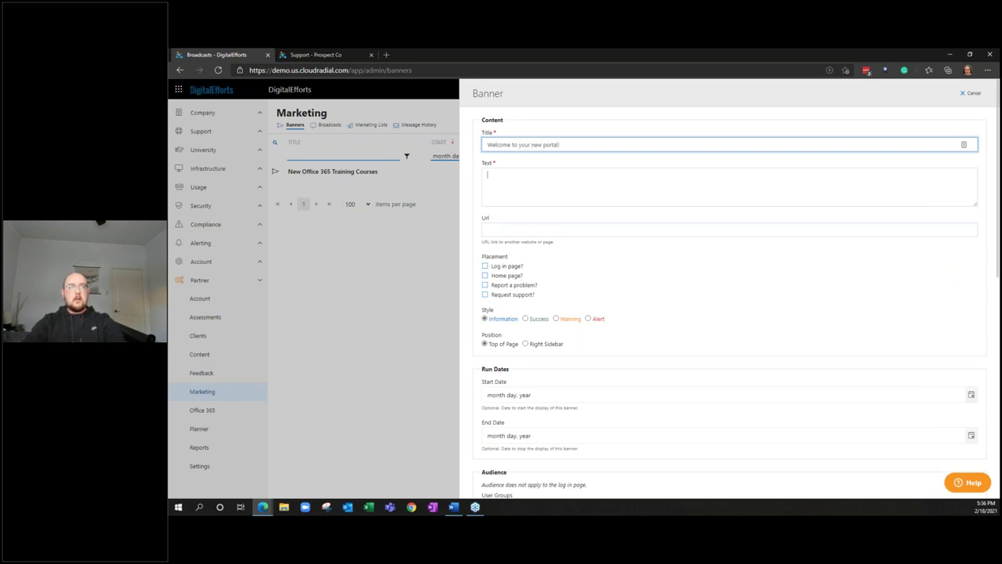
left_click(487, 175)
type("Hello world!")
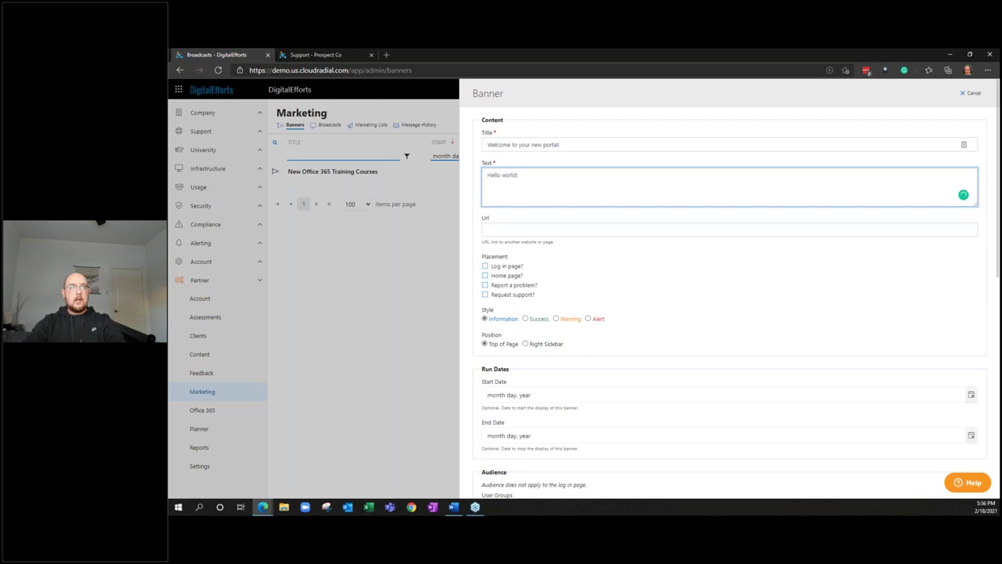
key("Tab")
type("ht")
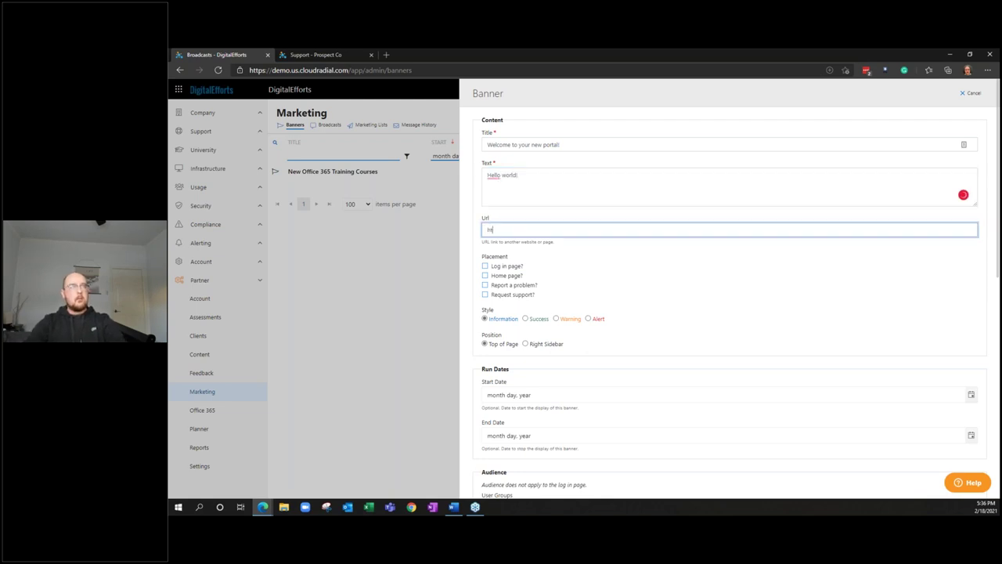
type("tps://google.com")
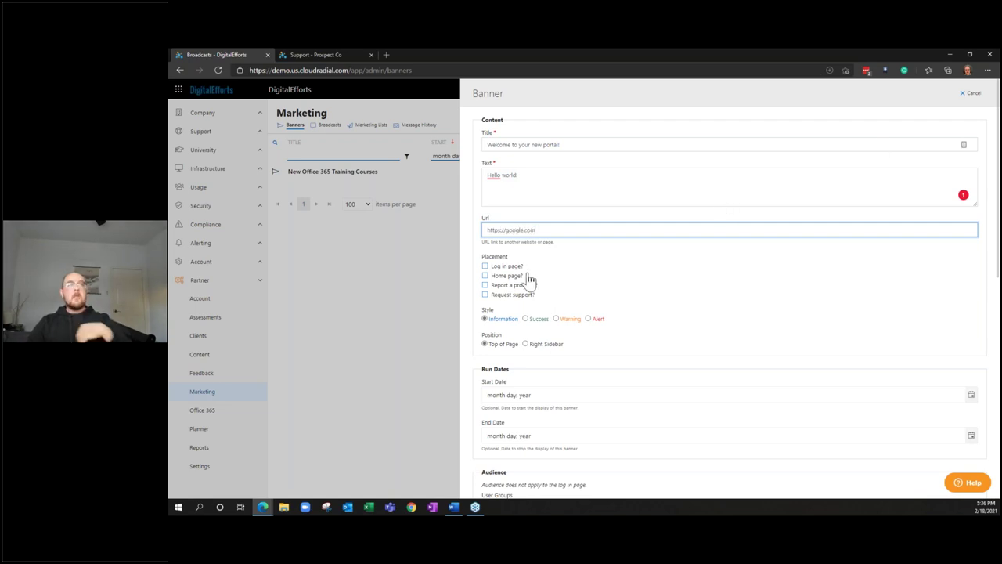
Show the banner on the login and home pages for the Everyone user group
left_click(518, 274)
left_click(517, 267)
scroll(530, 282, "down", 1)
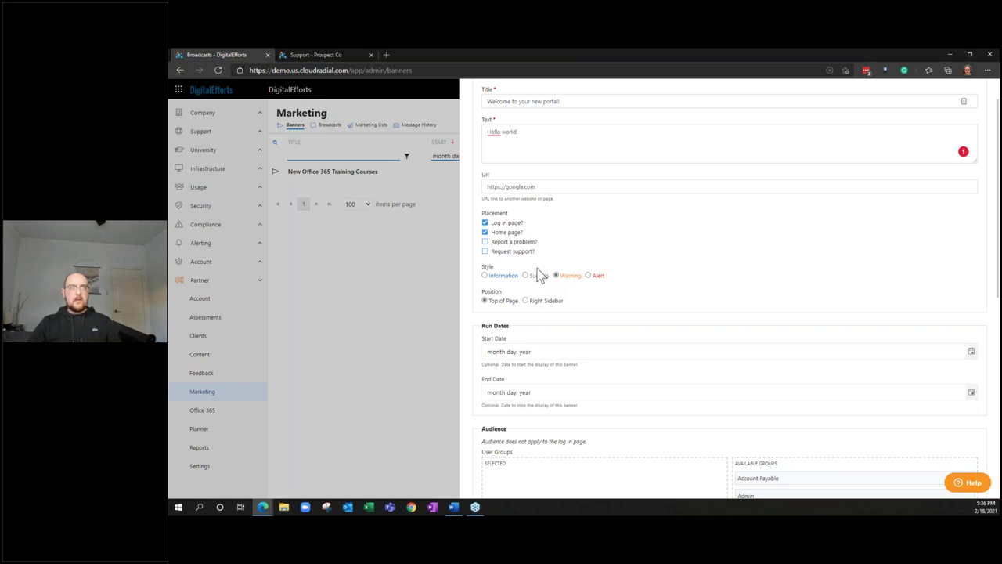
scroll(539, 276, "down", 3)
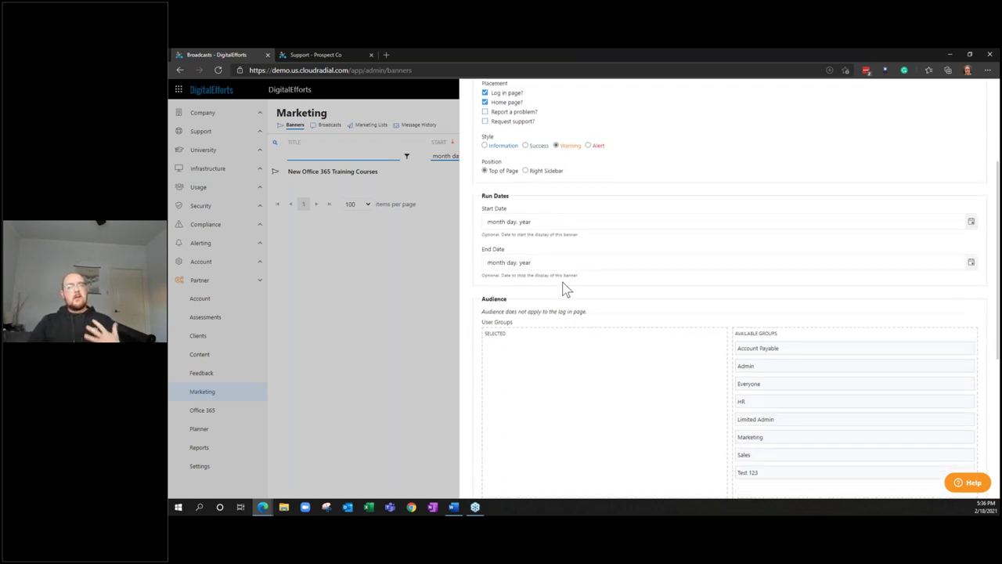
scroll(567, 290, "down", 1)
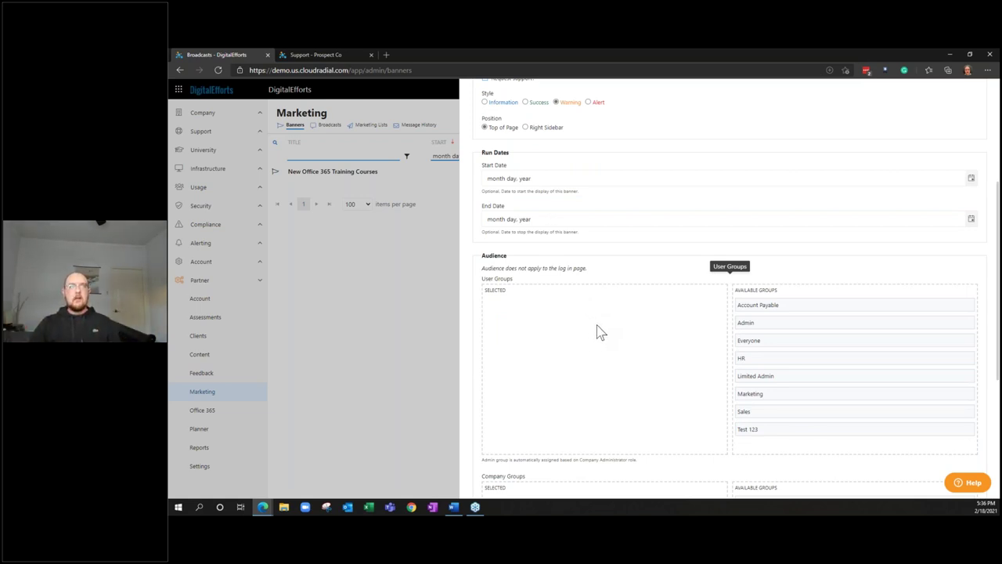
scroll(597, 332, "down", 1)
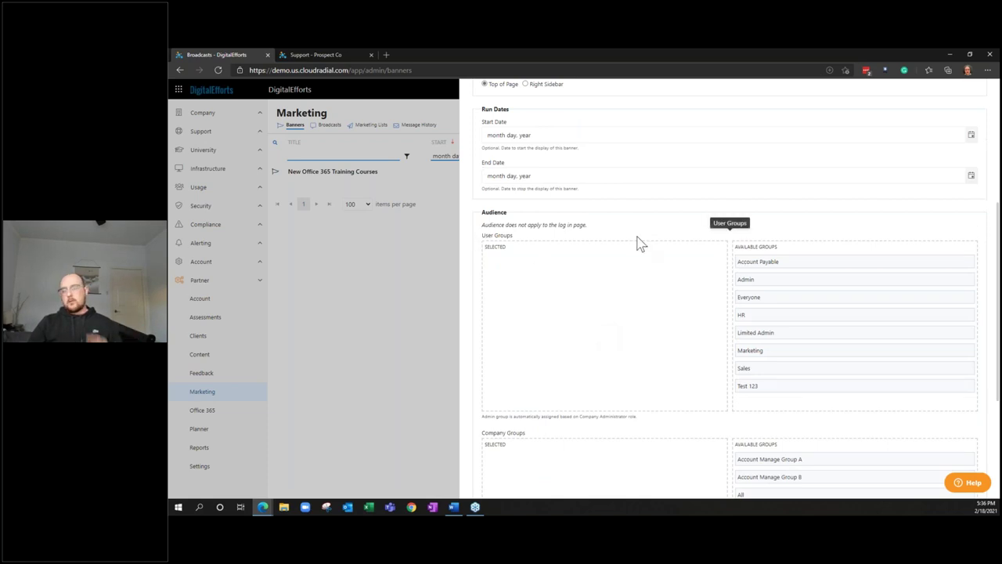
left_click_drag(755, 297, 664, 285)
Also target the Onboarding company group and submit the banner
scroll(636, 232, "down", 2)
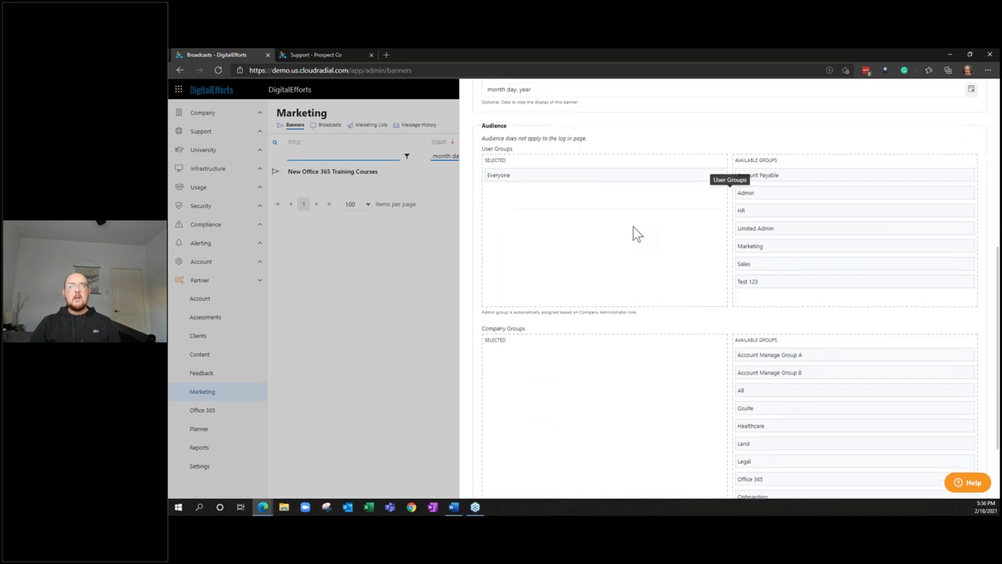
scroll(692, 308, "down", 2)
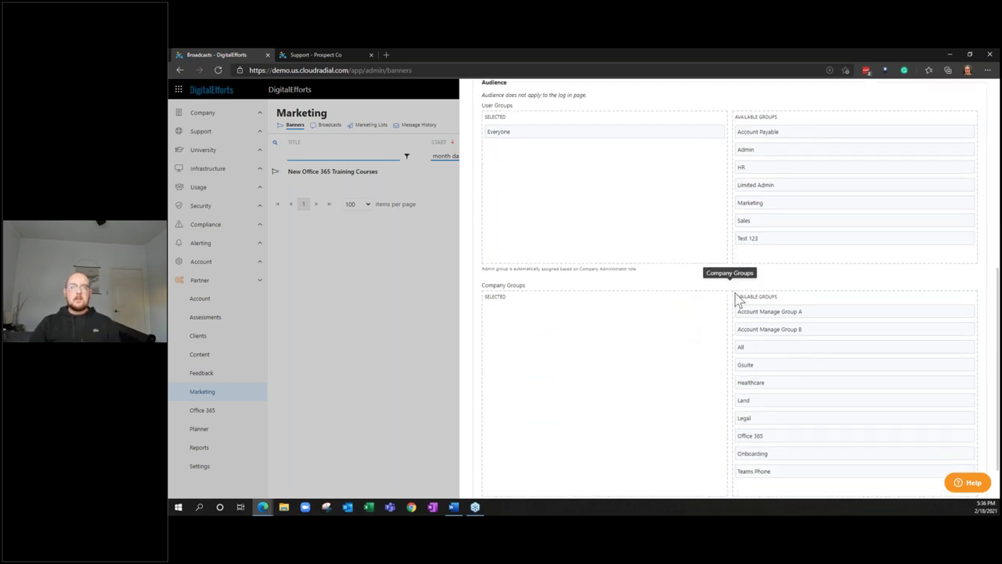
left_click_drag(751, 453, 671, 420)
scroll(665, 416, "up", 1)
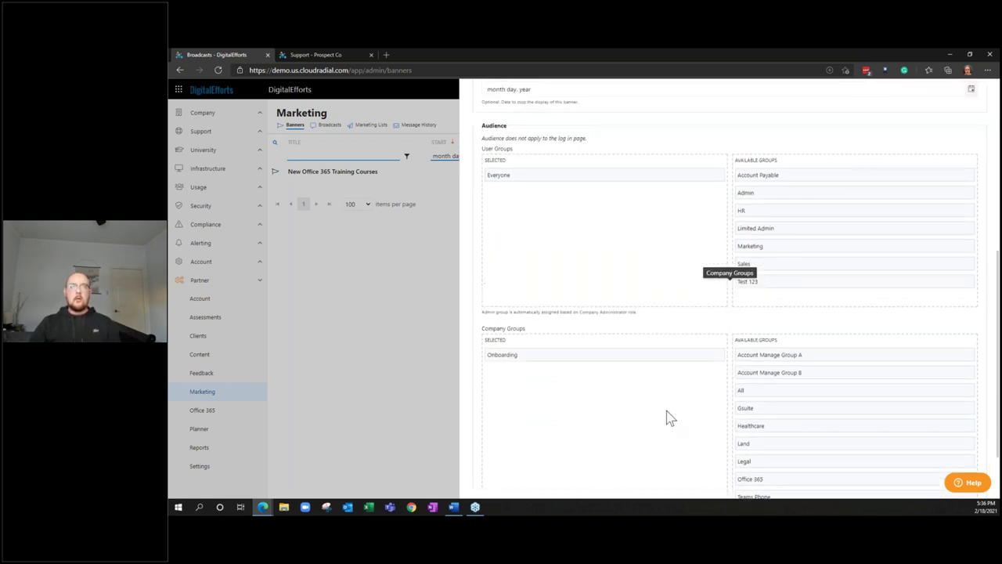
scroll(664, 416, "up", 1)
scroll(664, 416, "up", 4)
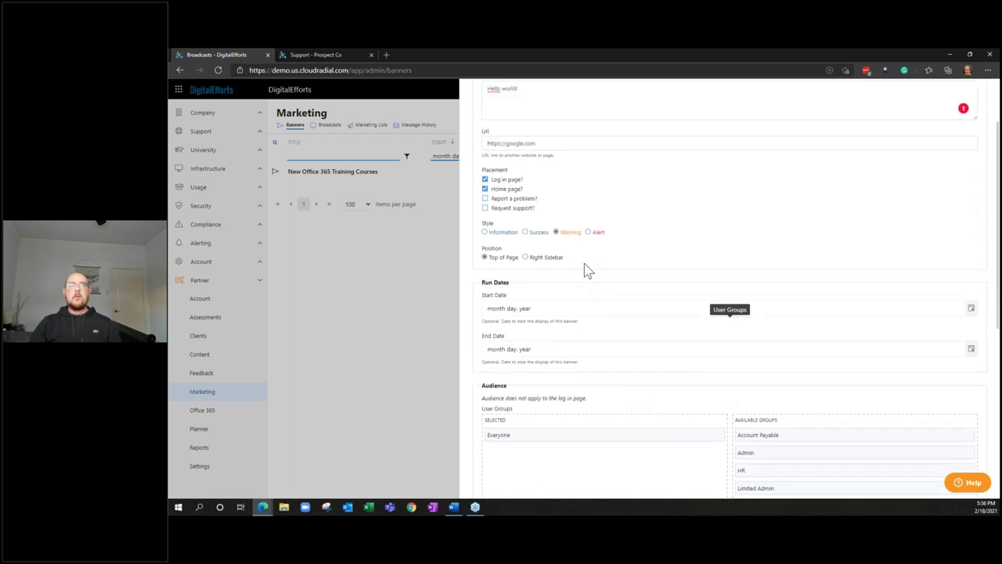
scroll(584, 202, "down", 4)
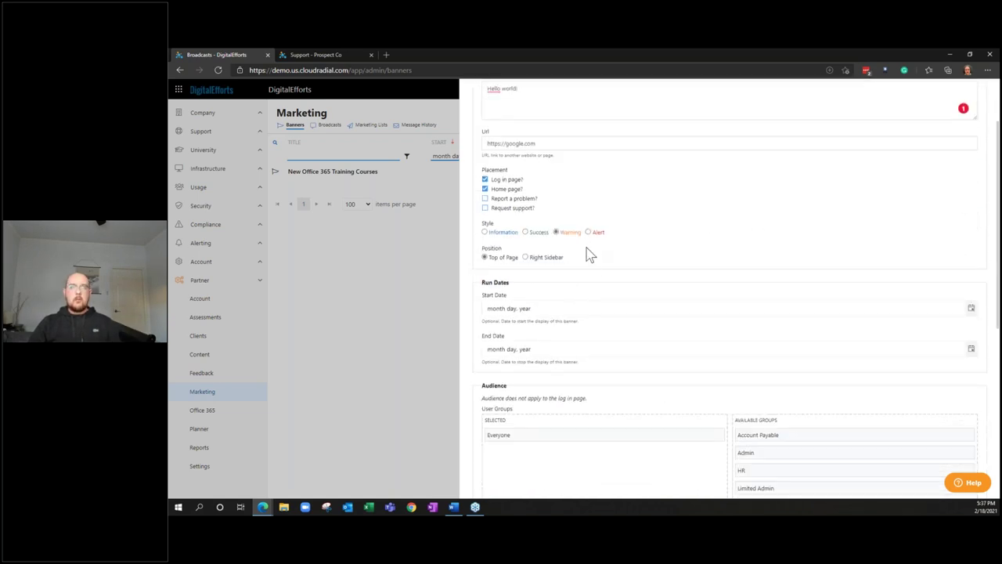
scroll(590, 293, "down", 4)
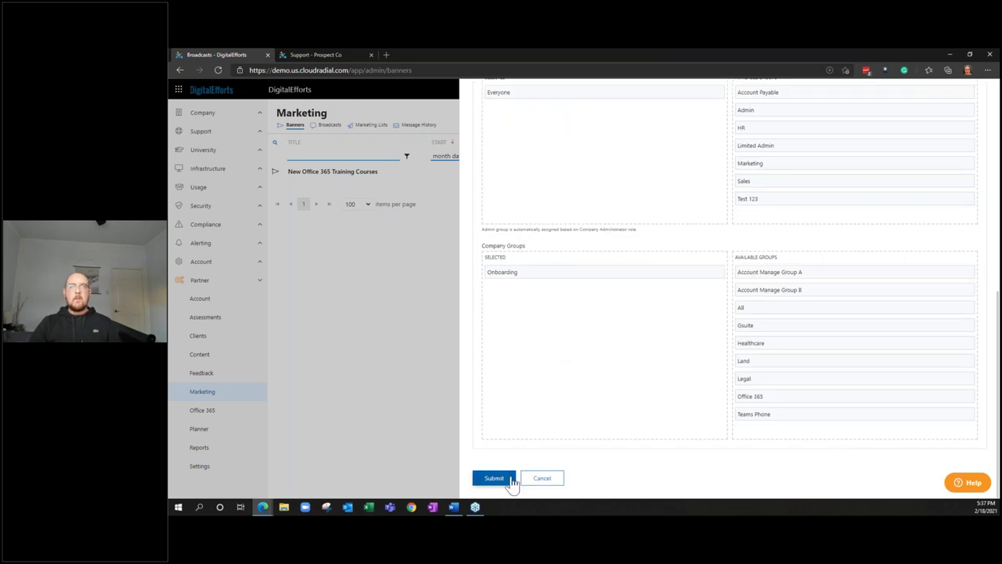
left_click(495, 478)
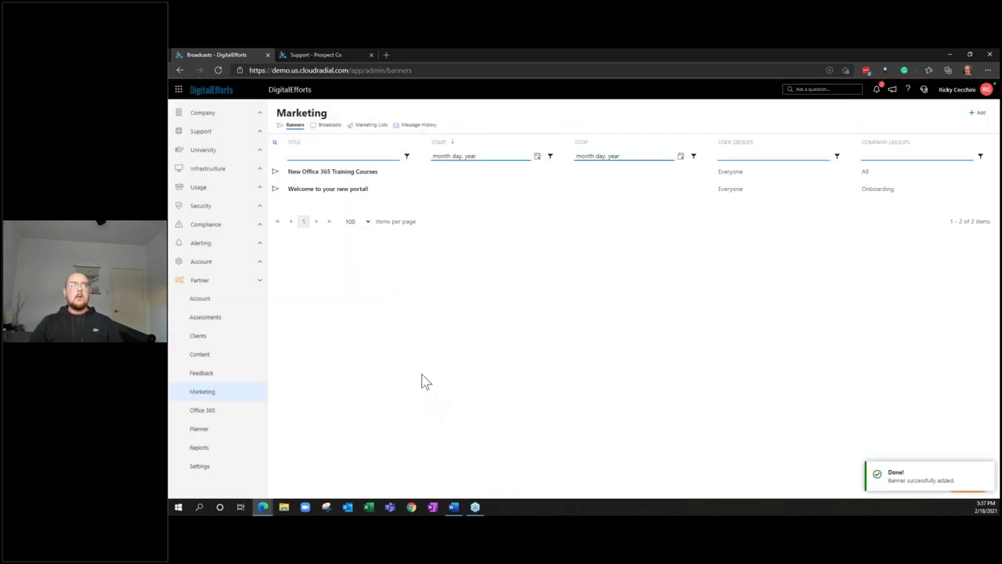
Bulk-edit Prospect Co into the Onboarding group, then refresh the Clients list
left_click(256, 345)
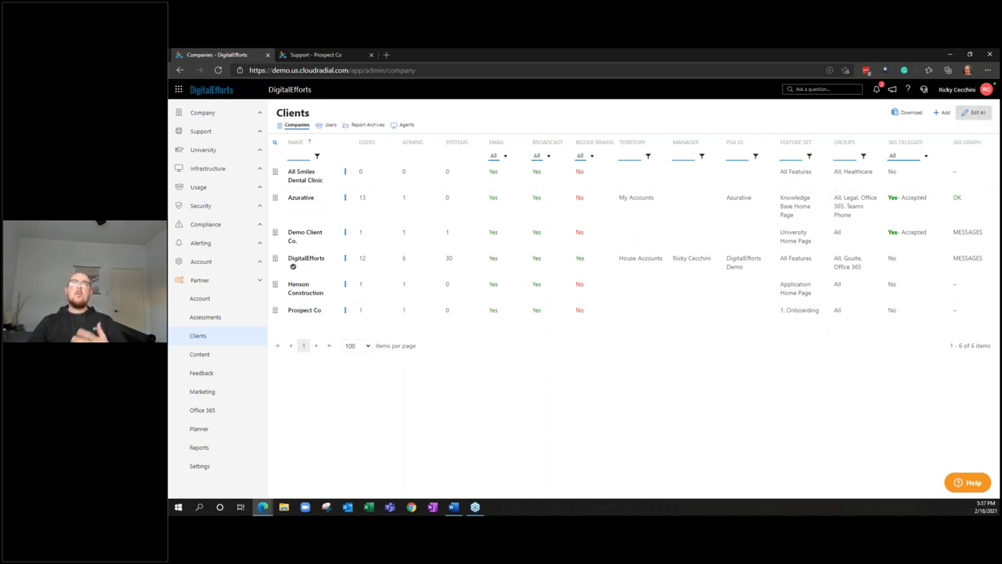
left_click(971, 116)
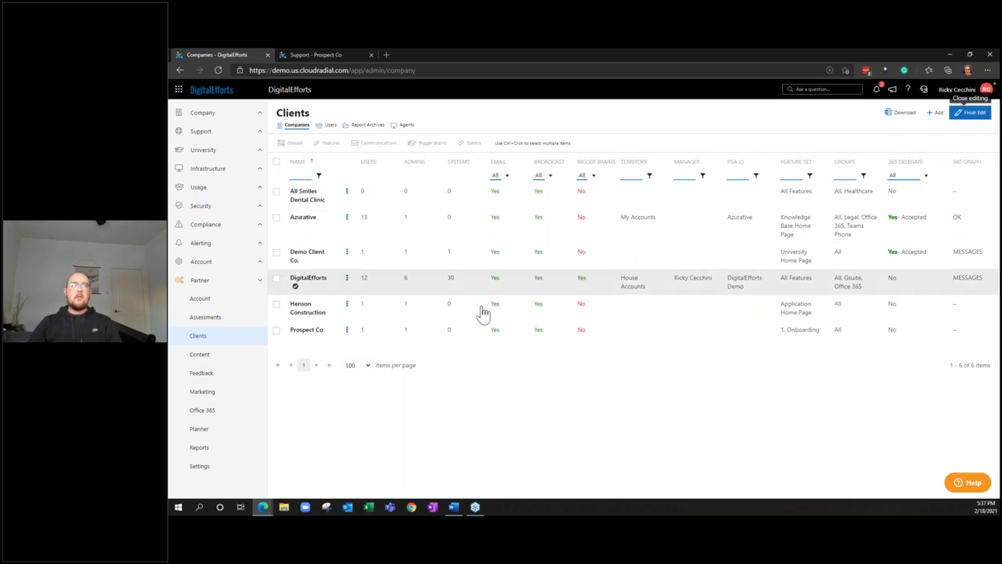
left_click(277, 336)
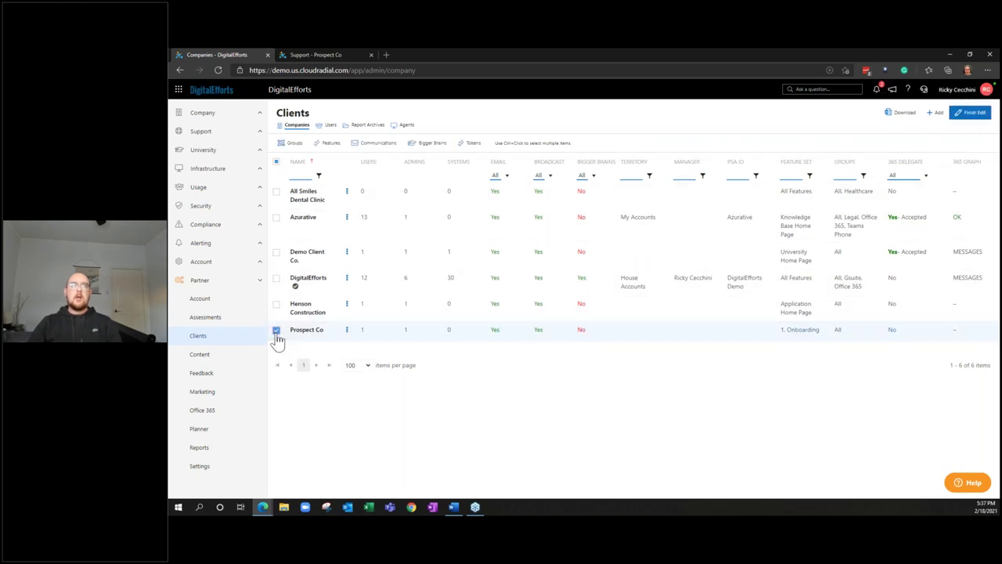
left_click(291, 142)
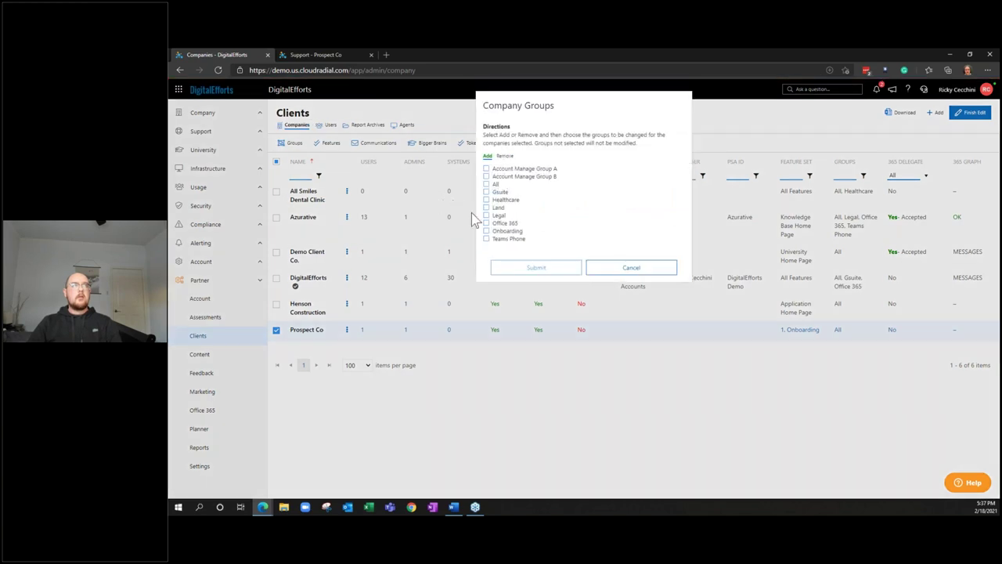
left_click(496, 232)
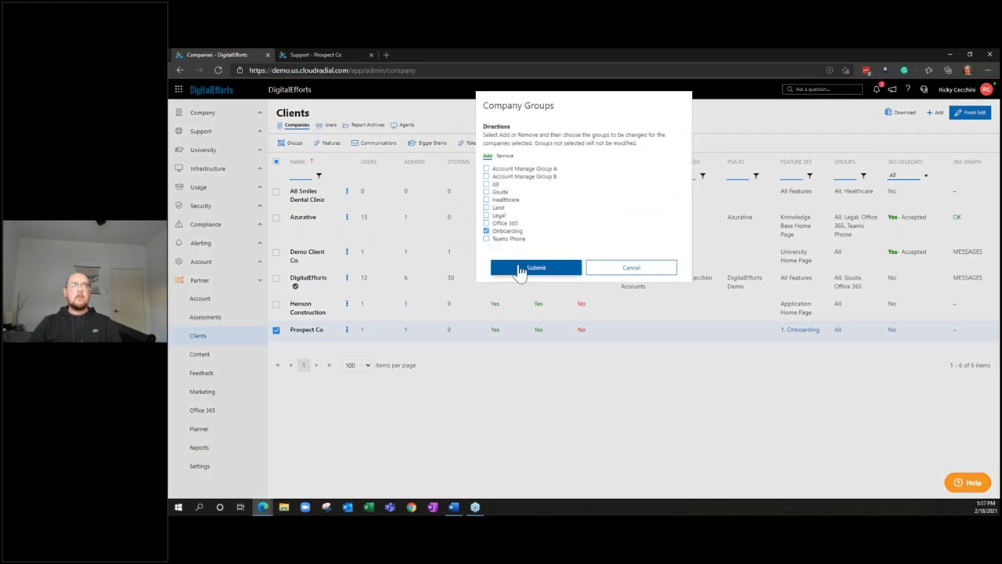
left_click(520, 268)
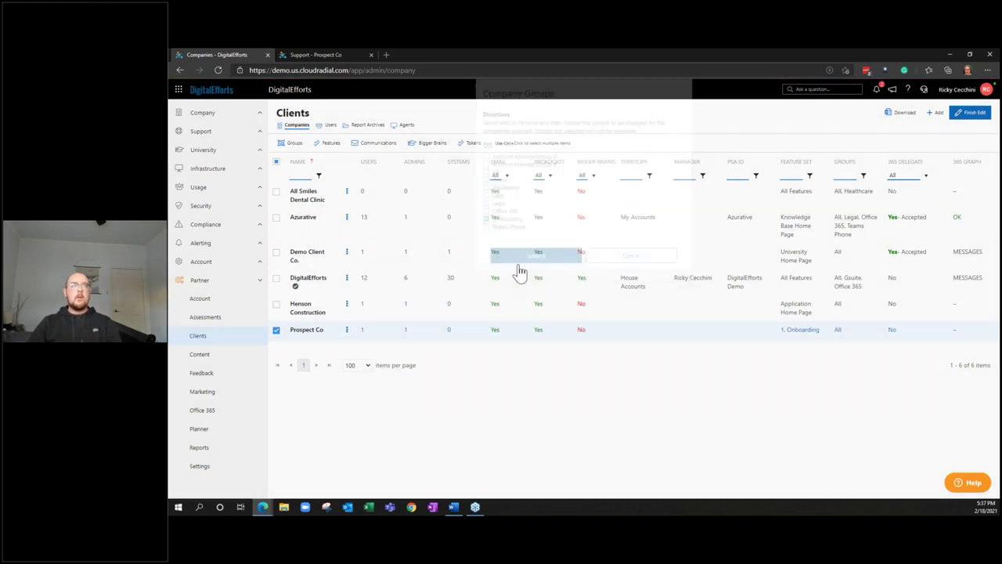
left_click(216, 71)
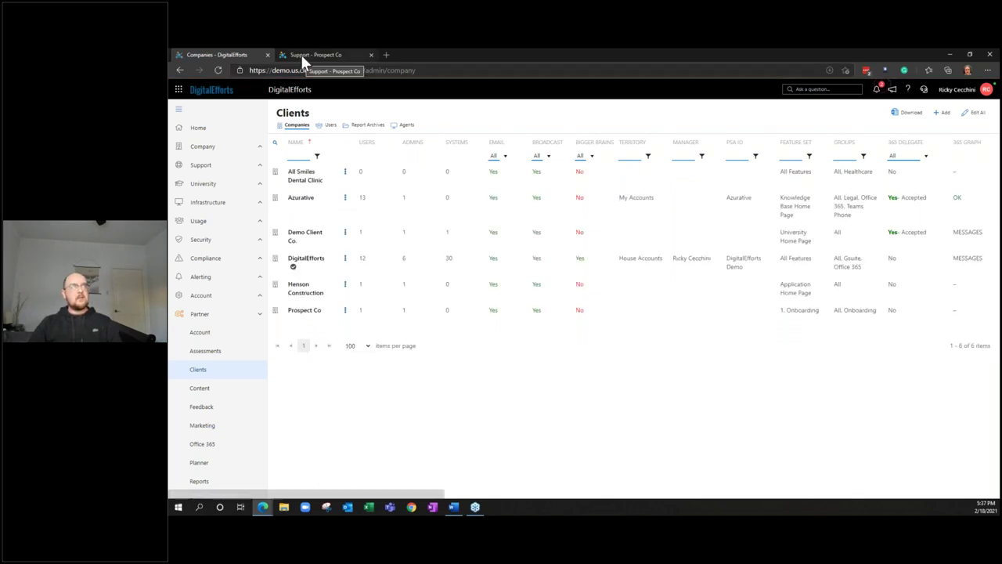
Reload Prospect Co's Support home to show the 'Hello world!' banner with its More info link
left_click(301, 54)
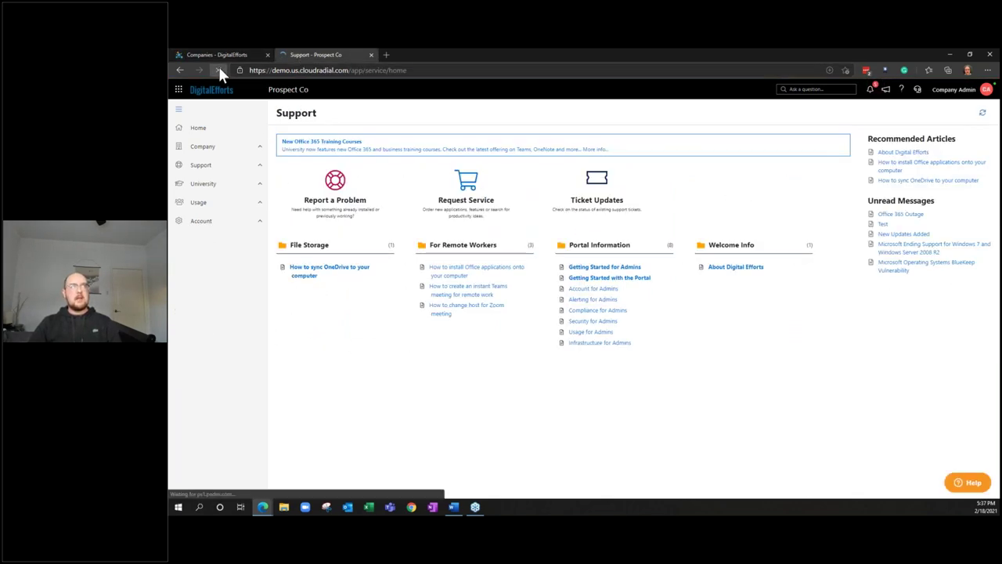
left_click(219, 70)
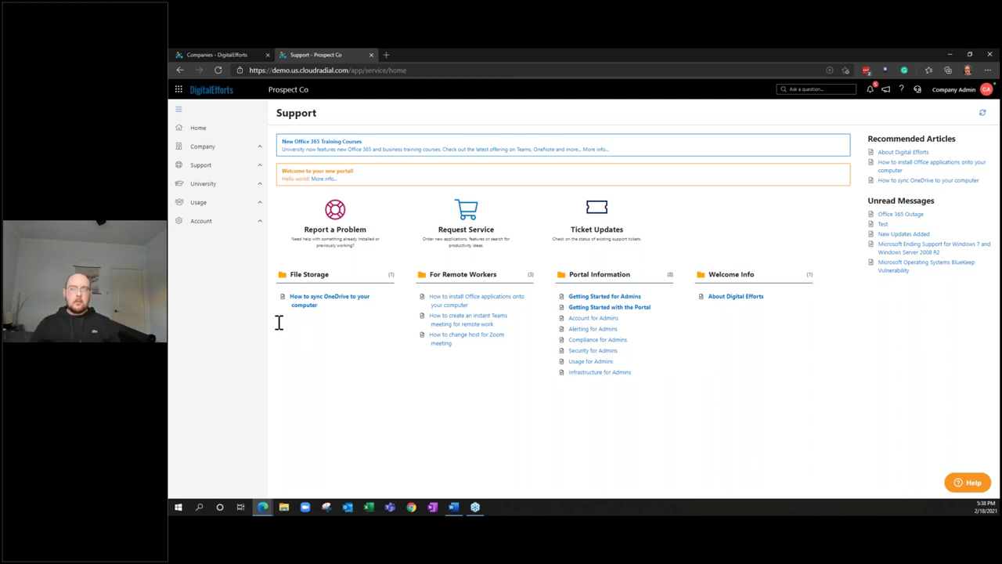
left_click(297, 257)
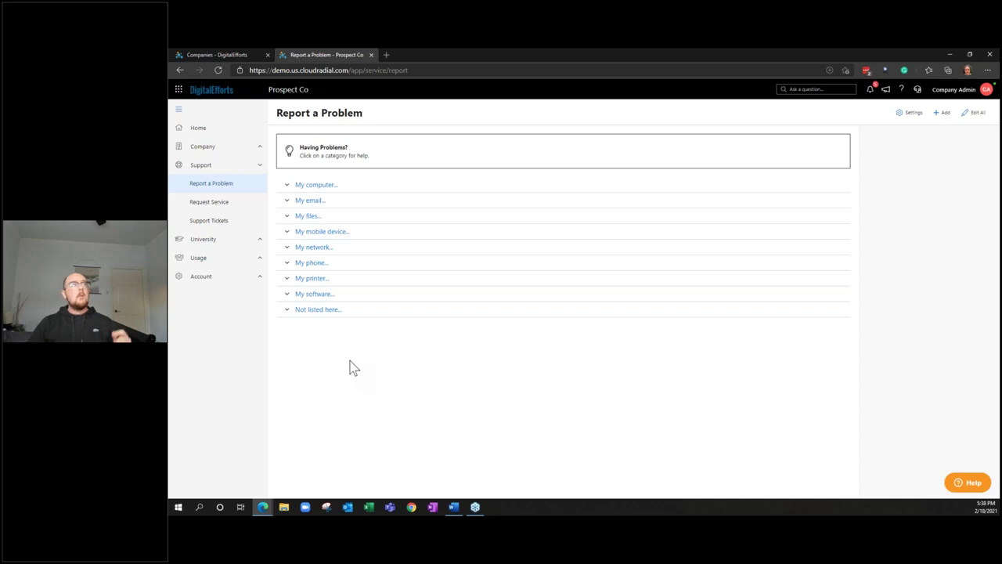
key("alt+Left")
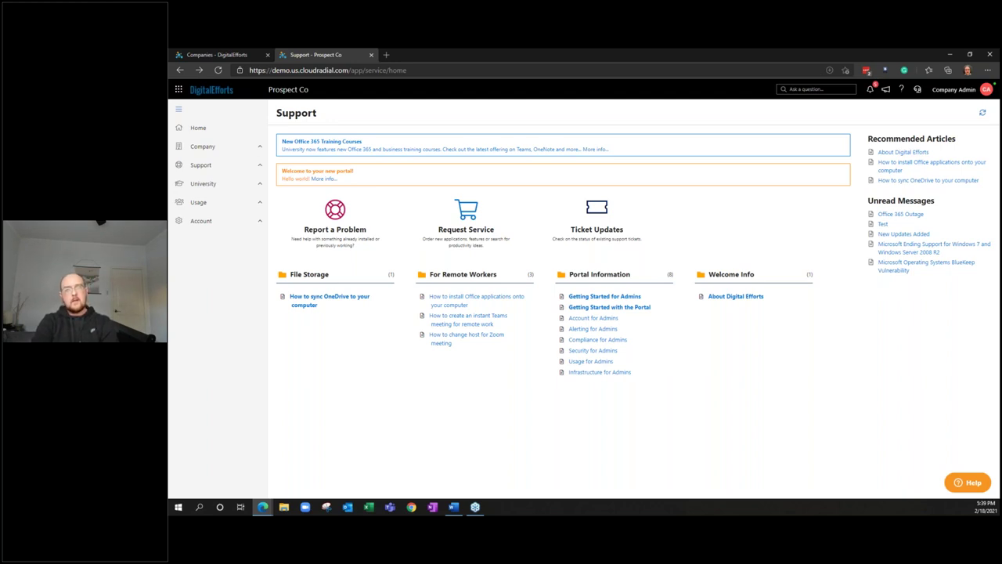
key("alt+Tab")
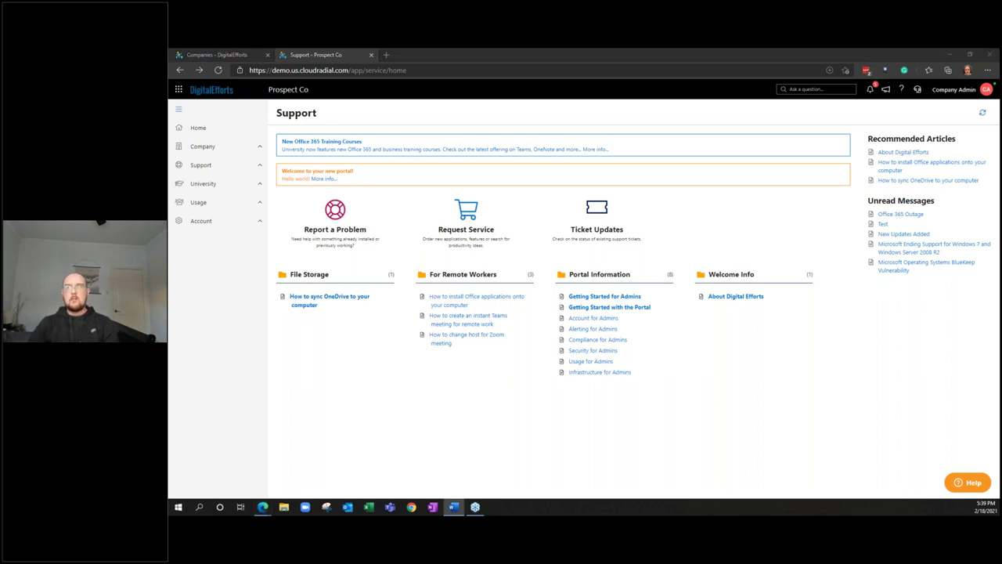
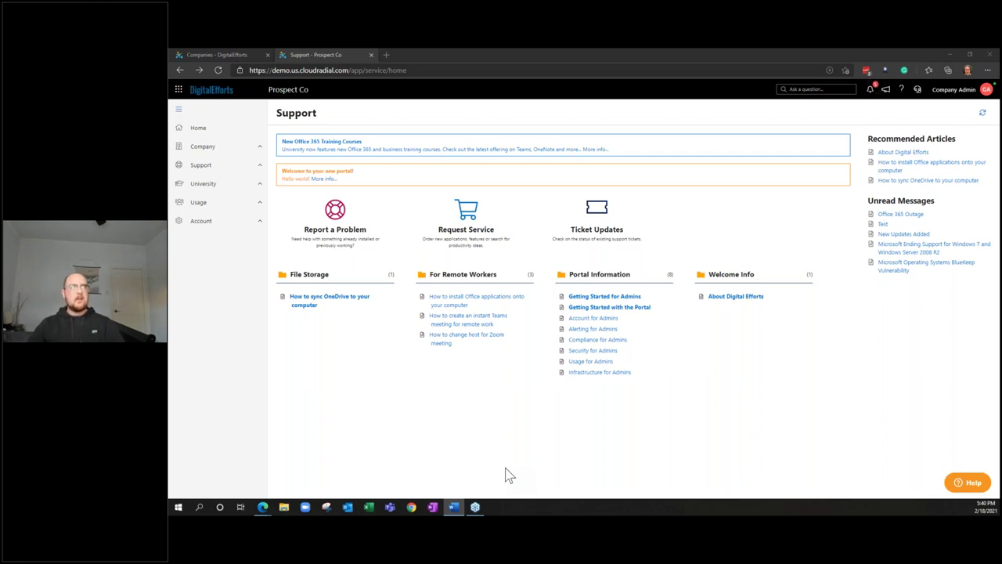
Open the partner Feature Sets list and review the existing 1. Onboarding set
left_click(241, 52)
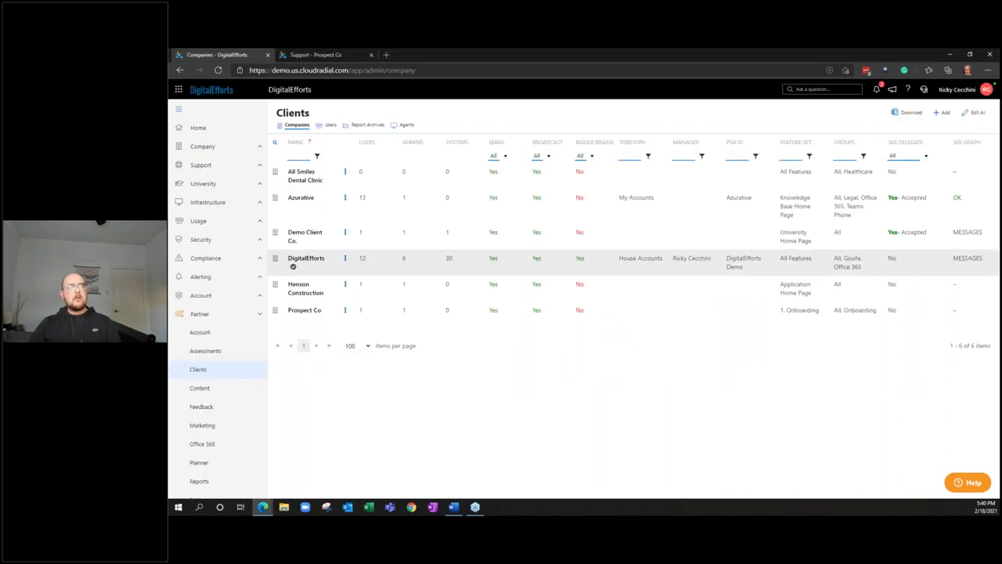
scroll(233, 450, "down", 1)
left_click(232, 474)
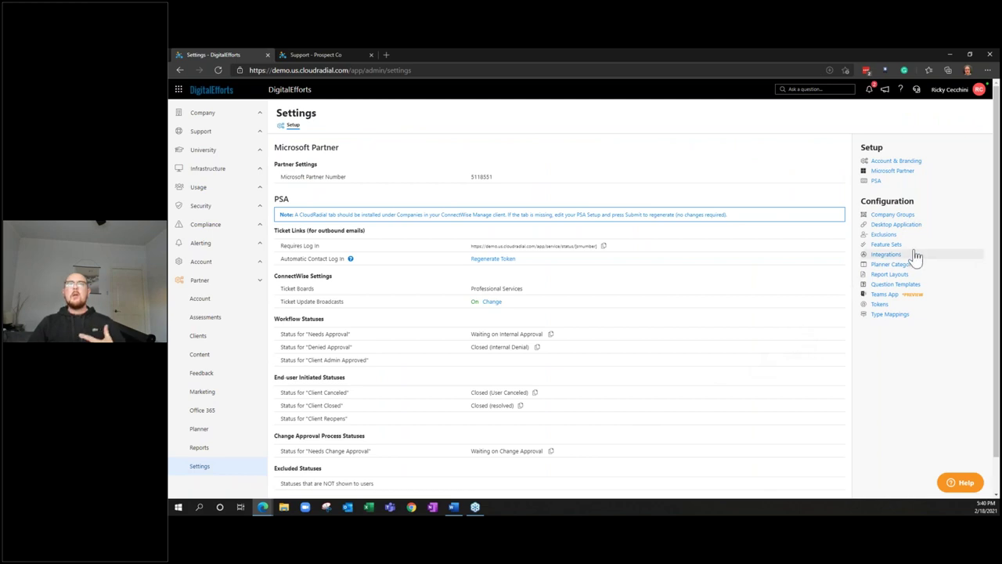
left_click(908, 246)
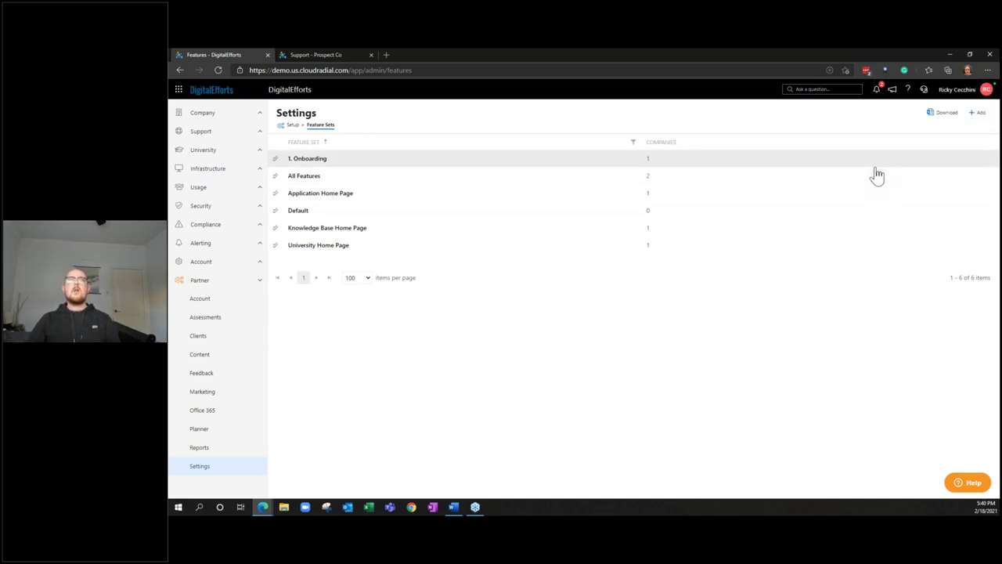
left_click(971, 159)
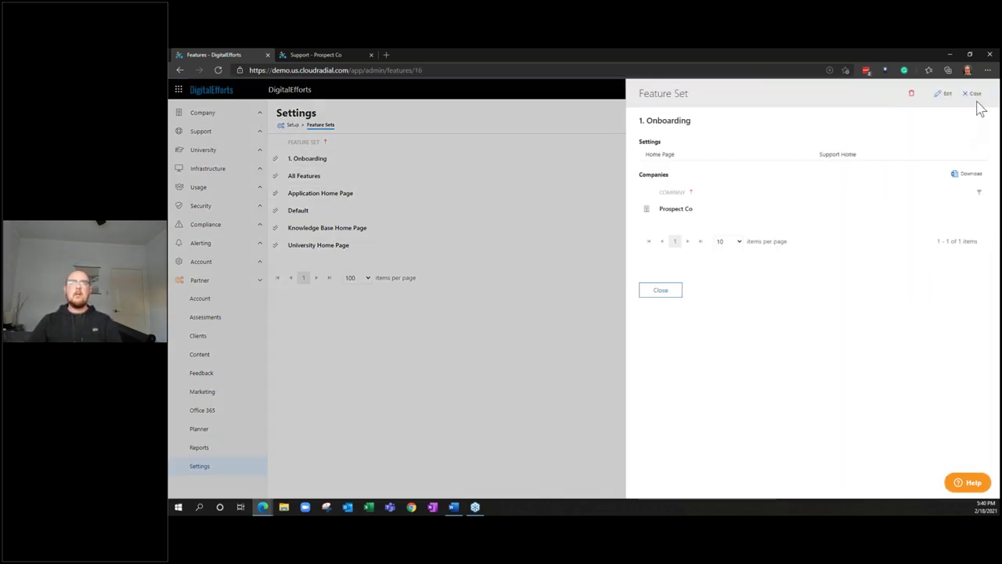
left_click(974, 94)
Add a new feature set named '2. Manage' with Support Home enabled
left_click(974, 112)
left_click(920, 134)
type("2. Manage")
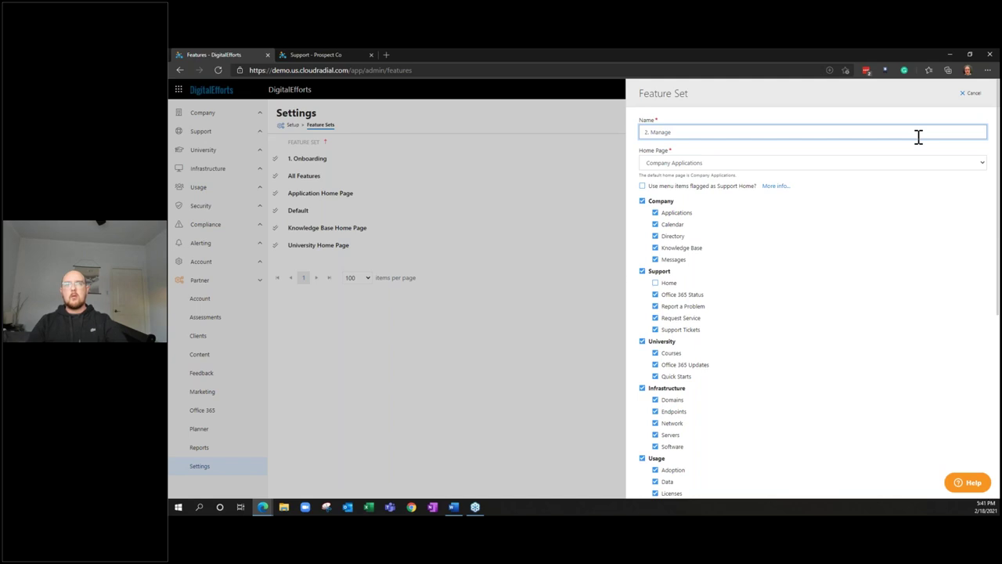
scroll(715, 221, "down", 1)
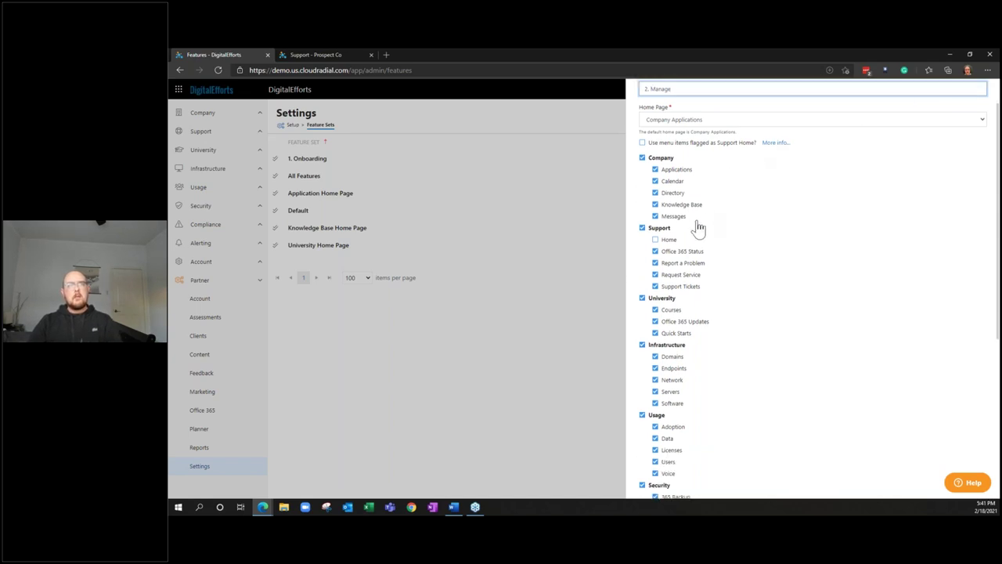
scroll(681, 211, "down", 1)
left_click(655, 195)
Turn off all Alerting and Security features and save the 2. Manage set
scroll(695, 259, "down", 1)
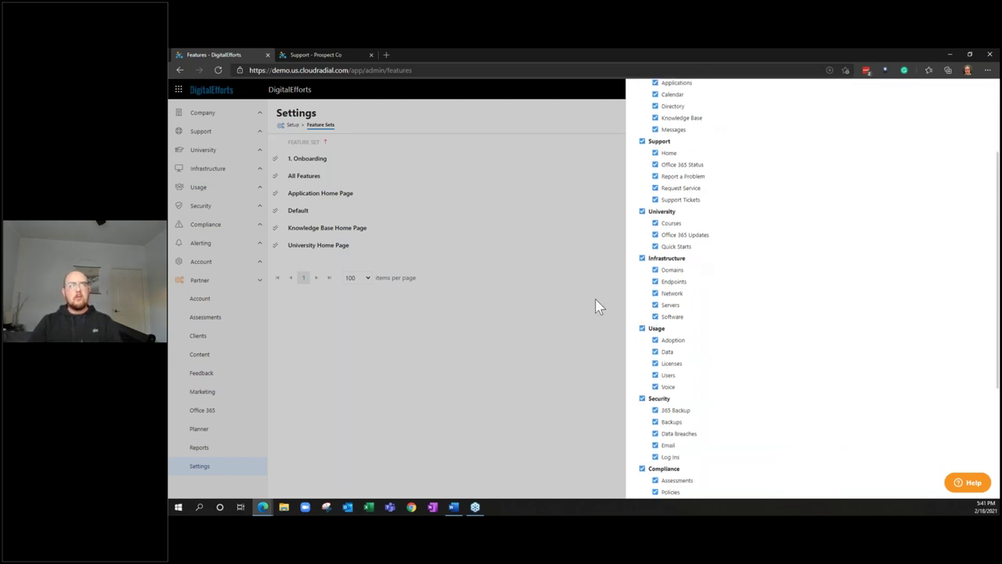
scroll(669, 378, "down", 1)
scroll(669, 378, "down", 2)
left_click(667, 401)
scroll(666, 408, "down", 1)
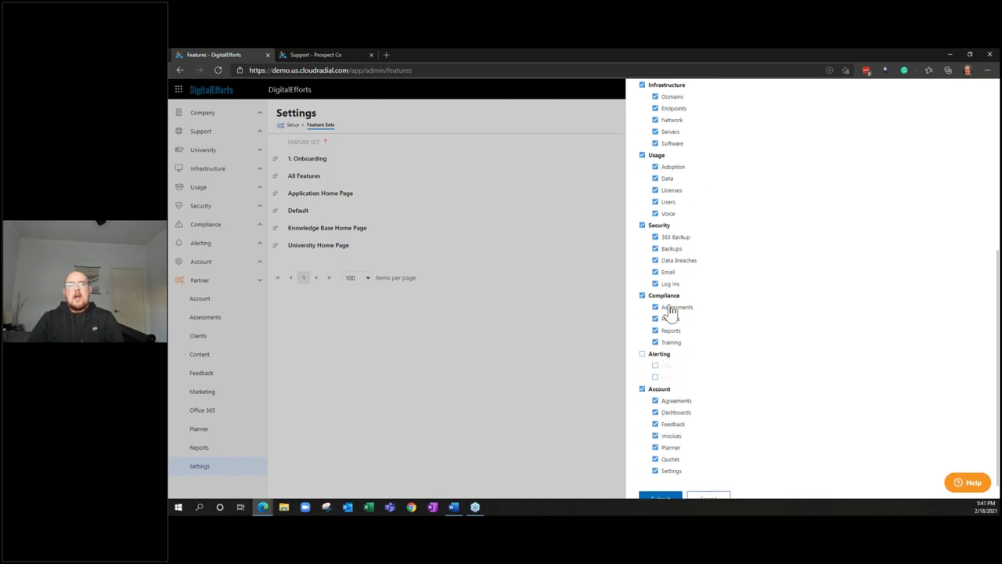
left_click(666, 229)
scroll(694, 287, "up", 1)
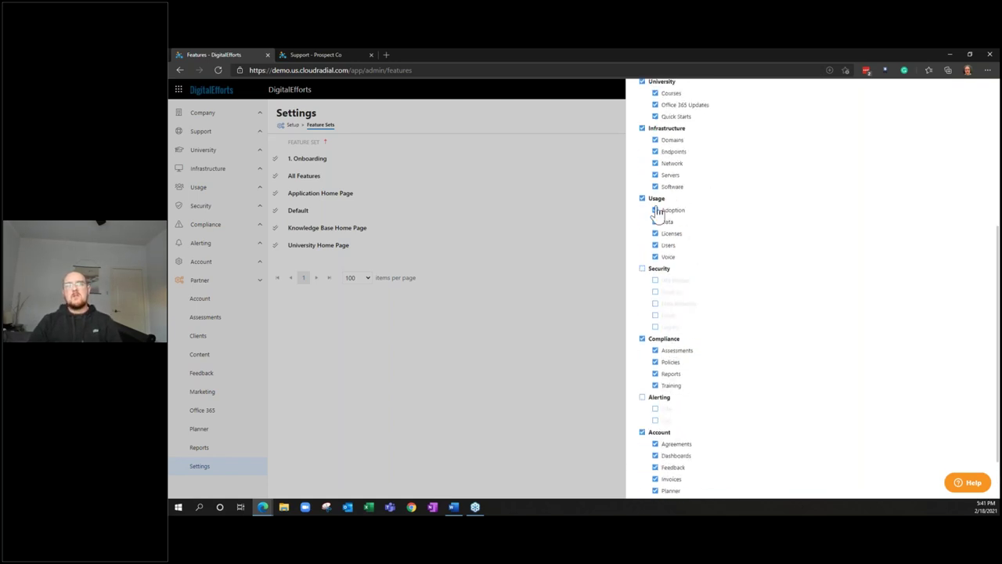
scroll(677, 356, "down", 2)
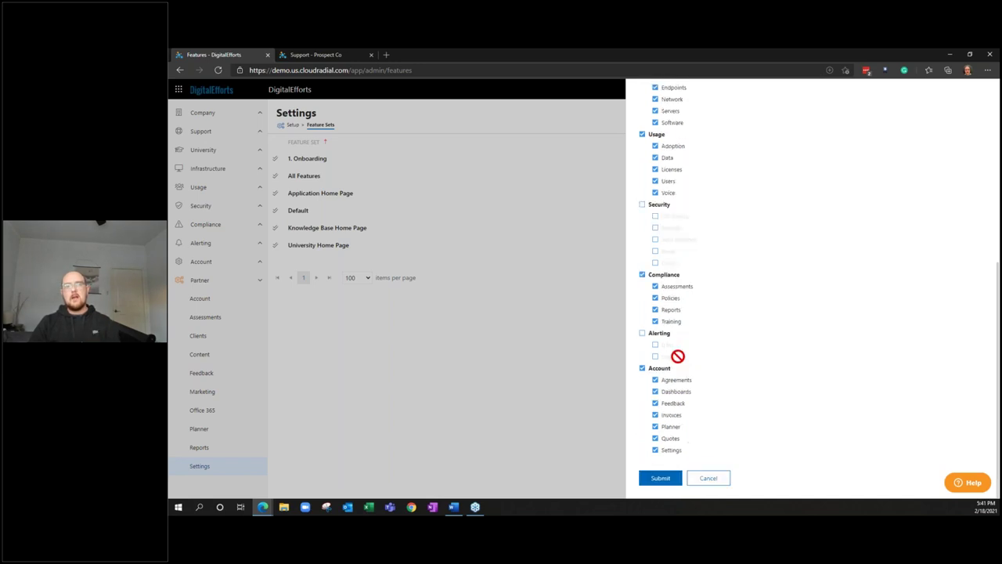
left_click(661, 478)
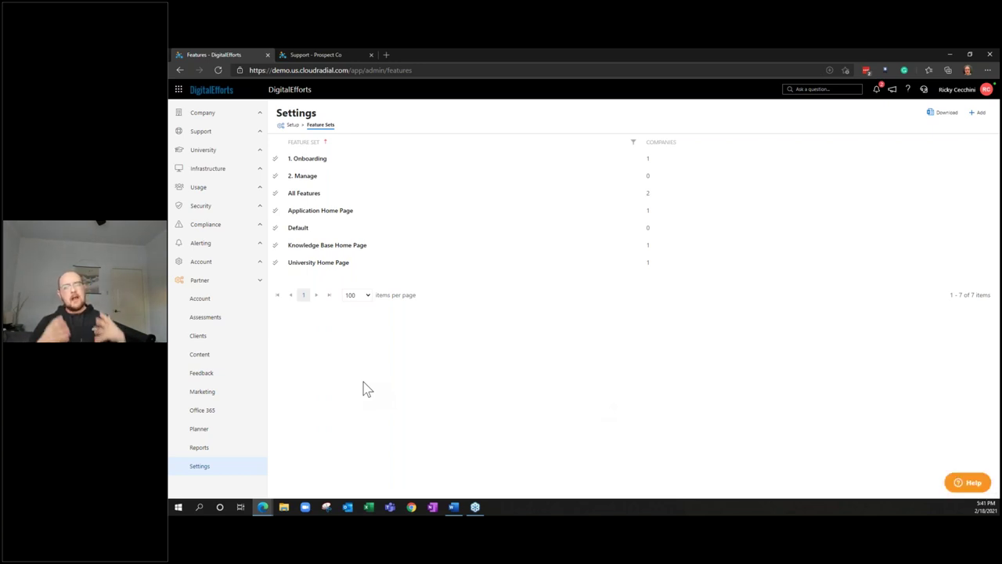
Bulk-edit the Clients list to switch Prospect Co from 1. Onboarding to 2. Manage
left_click(235, 338)
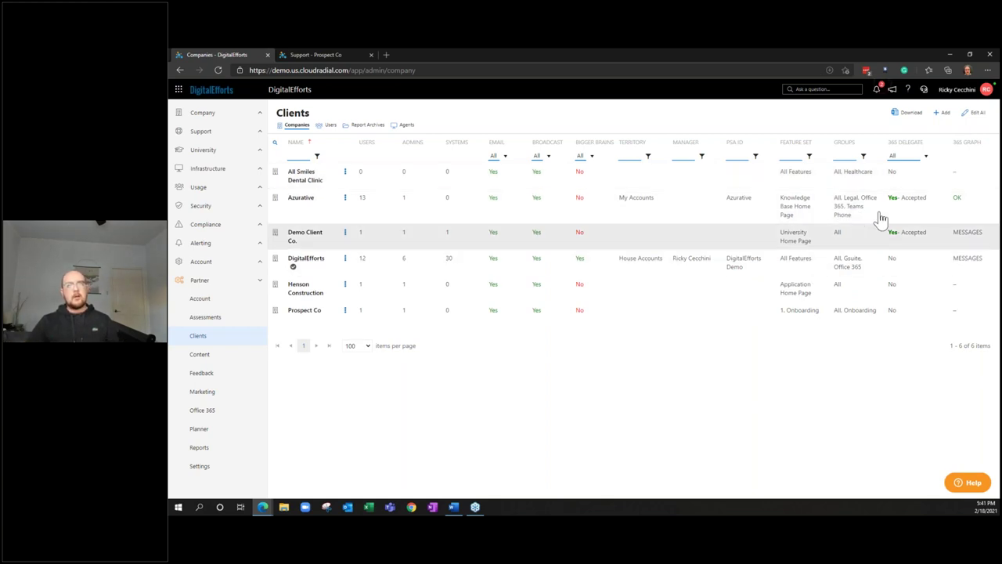
left_click(976, 115)
left_click(276, 332)
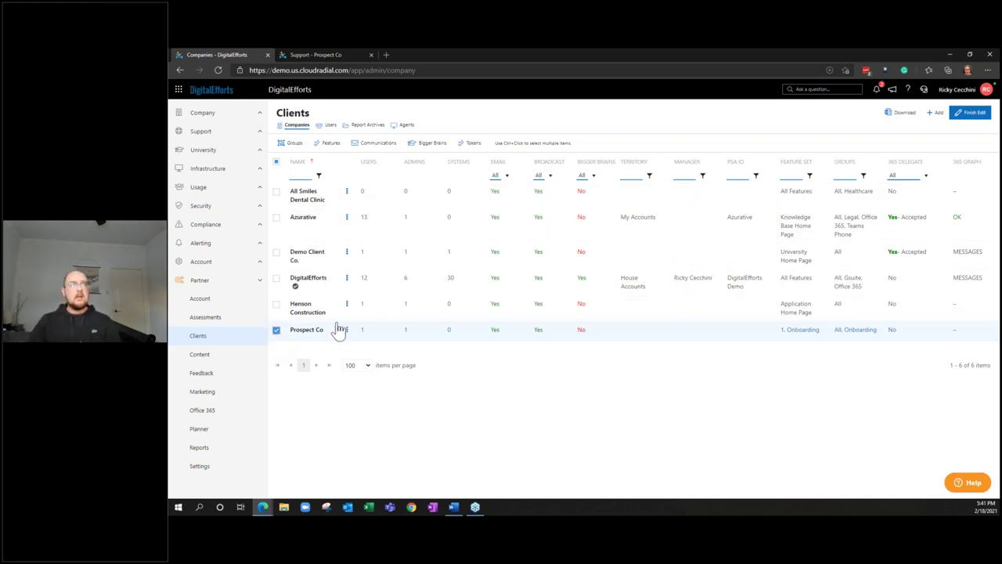
left_click(329, 145)
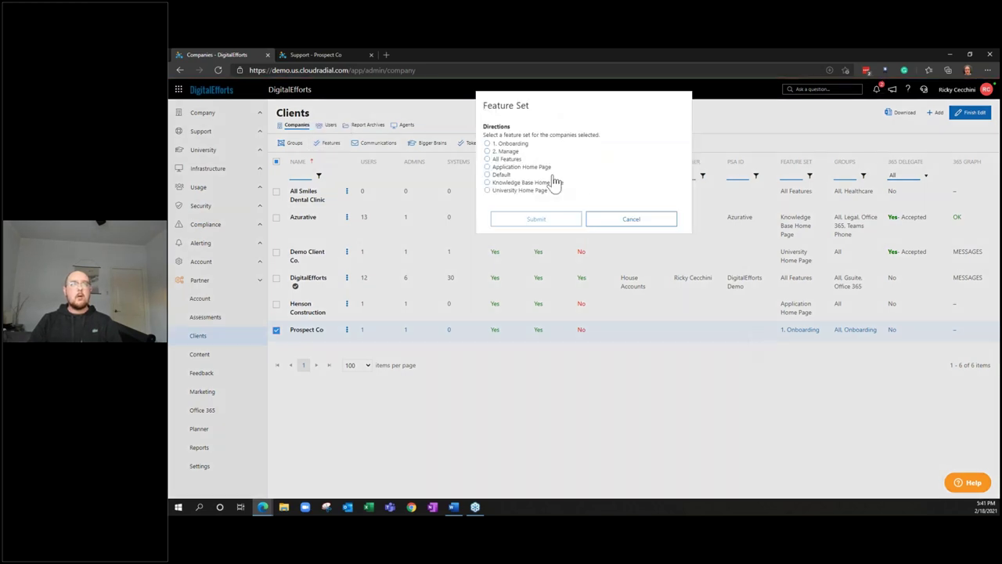
left_click(506, 151)
left_click(535, 221)
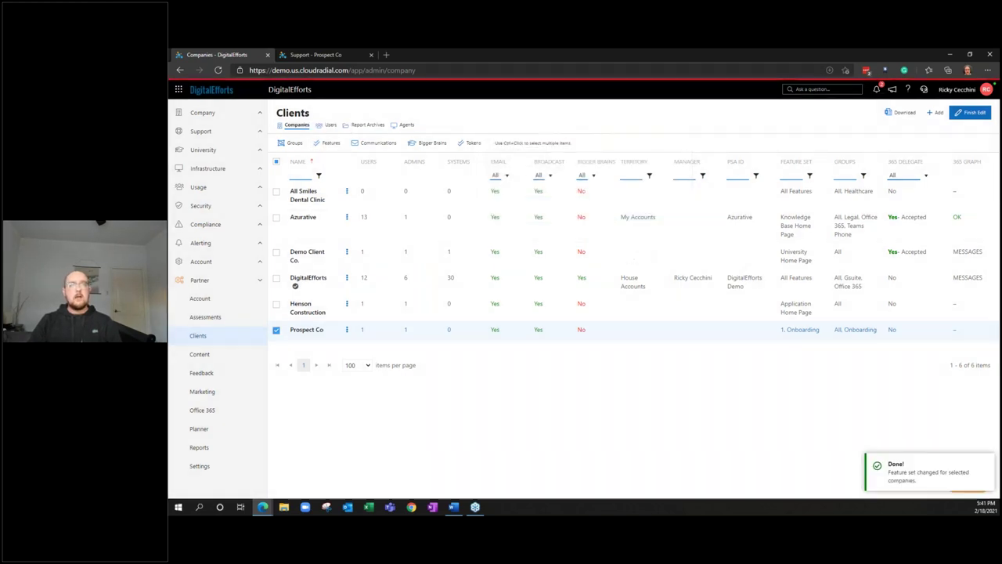
left_click(218, 70)
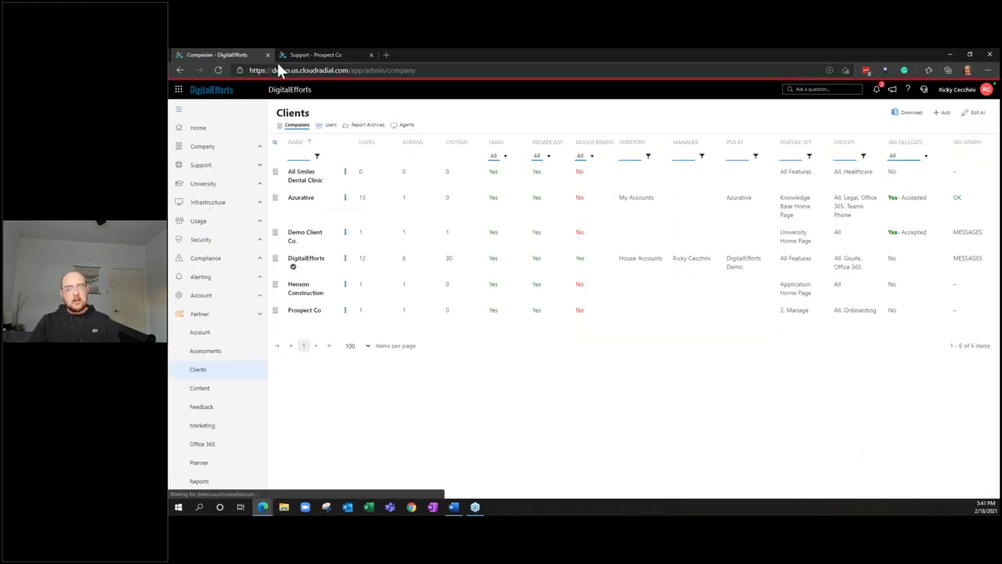
Reload the Support - Prospect Co portal tab and go to its Applications page
left_click(286, 53)
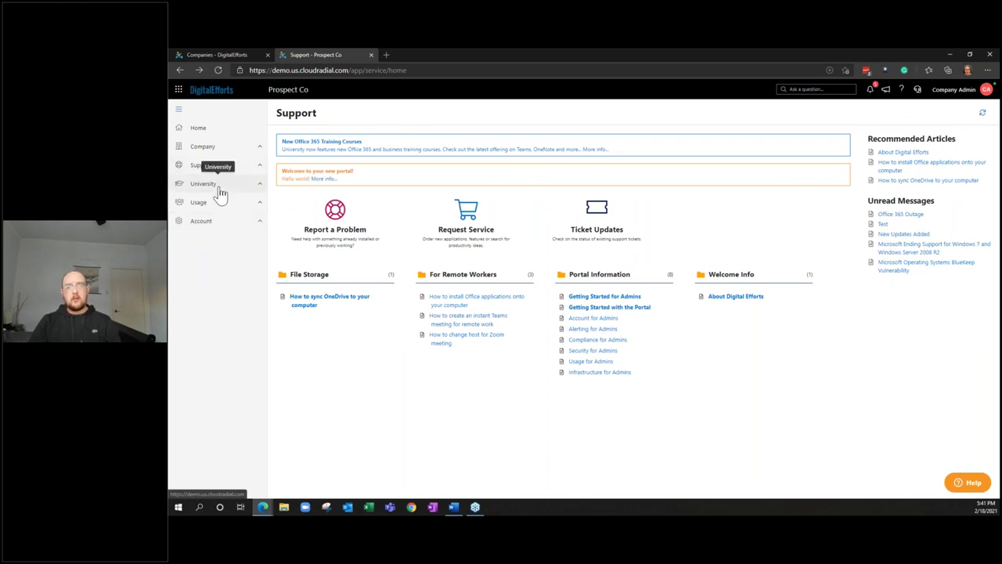
left_click(220, 69)
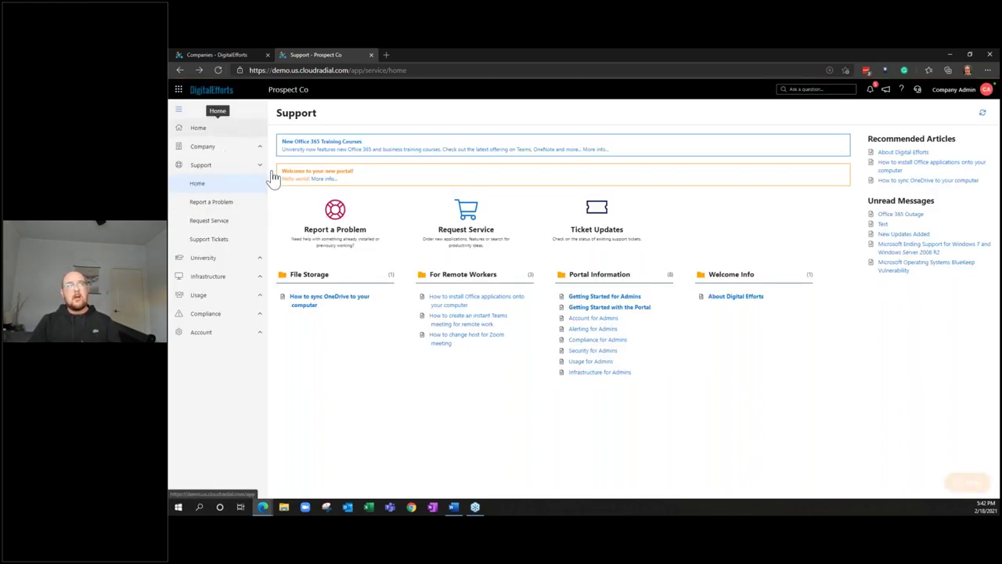
left_click(245, 130)
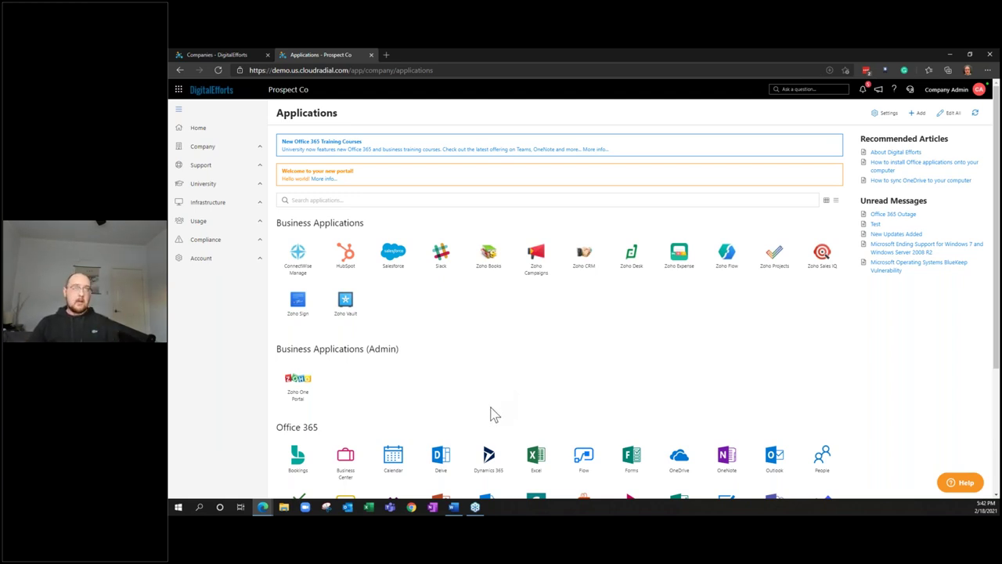
scroll(483, 405, "down", 1)
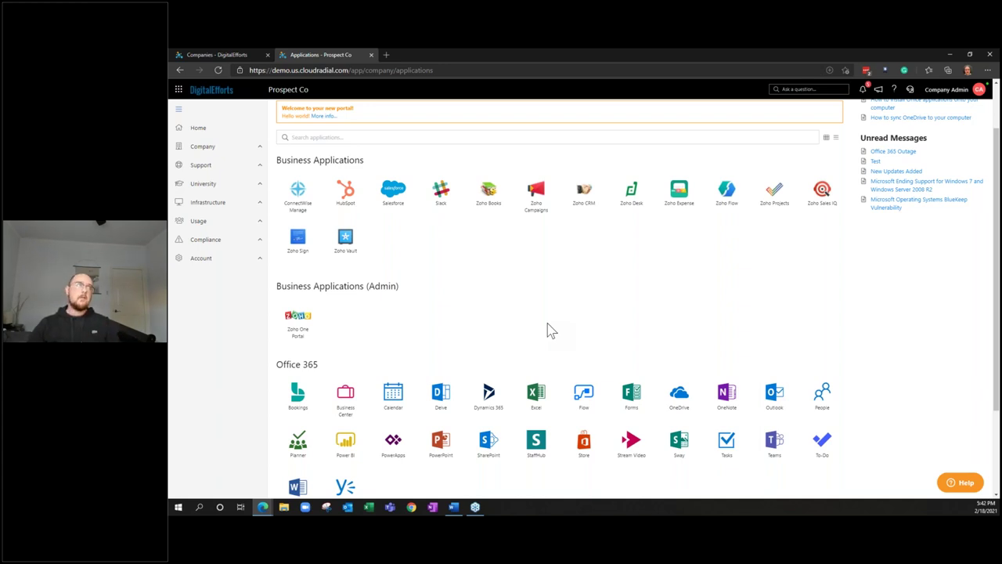
scroll(479, 353, "up", 2)
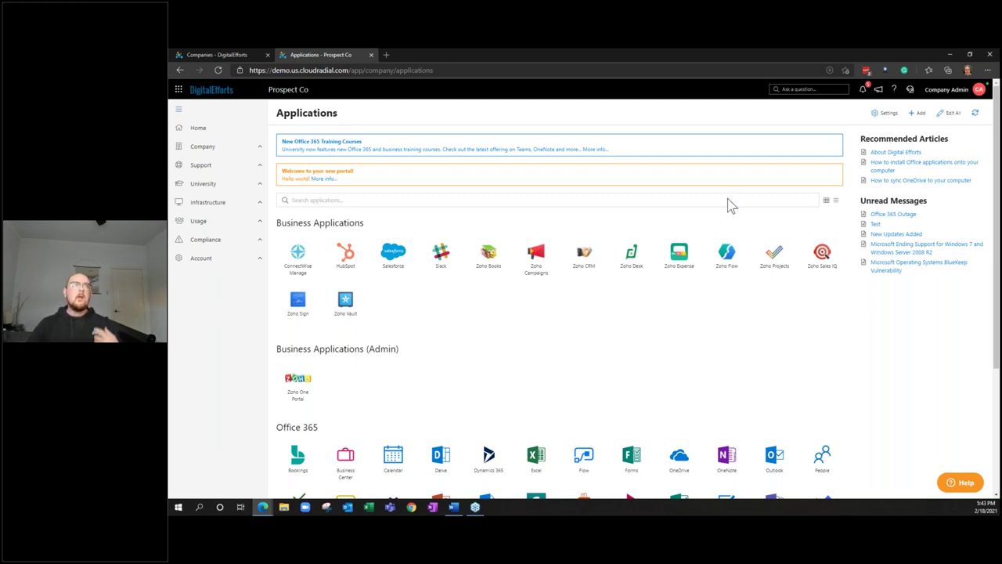
left_click(926, 114)
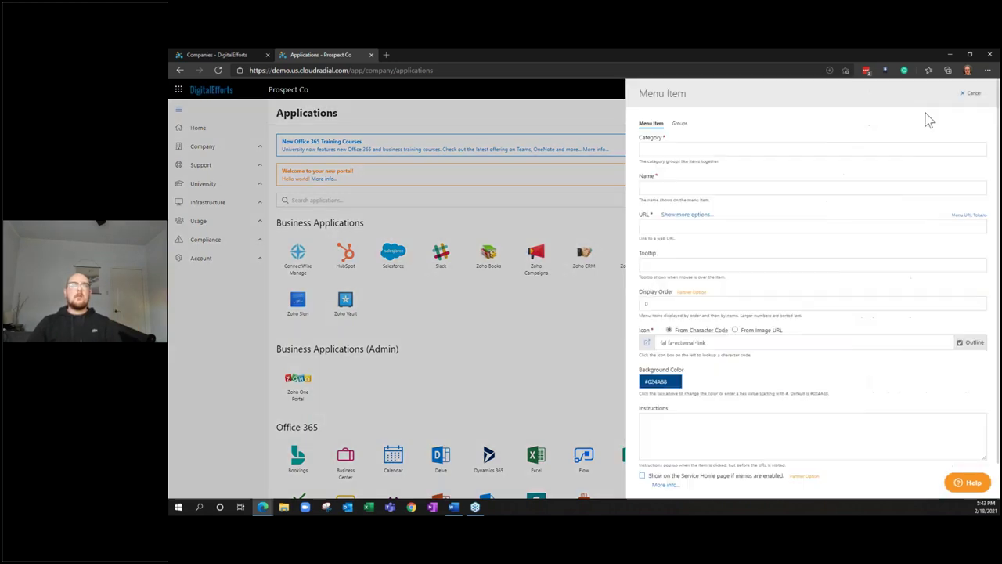
left_click(889, 148)
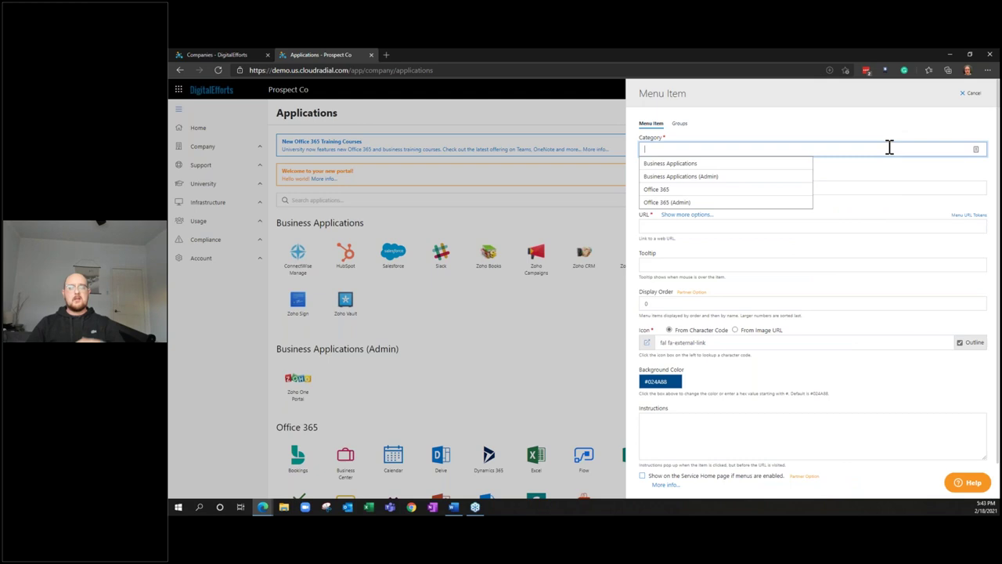
type("A")
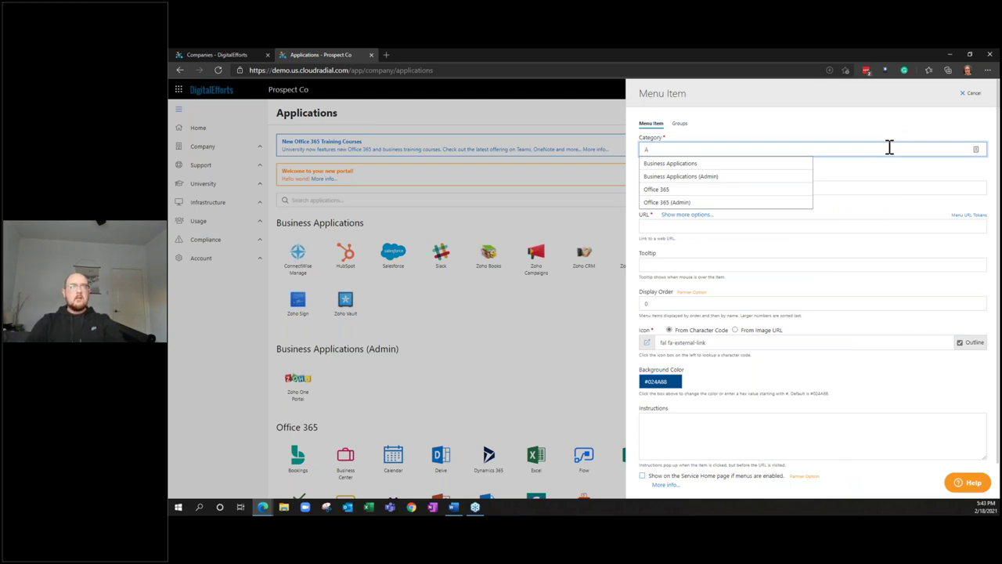
type("pplications")
key("Tab")
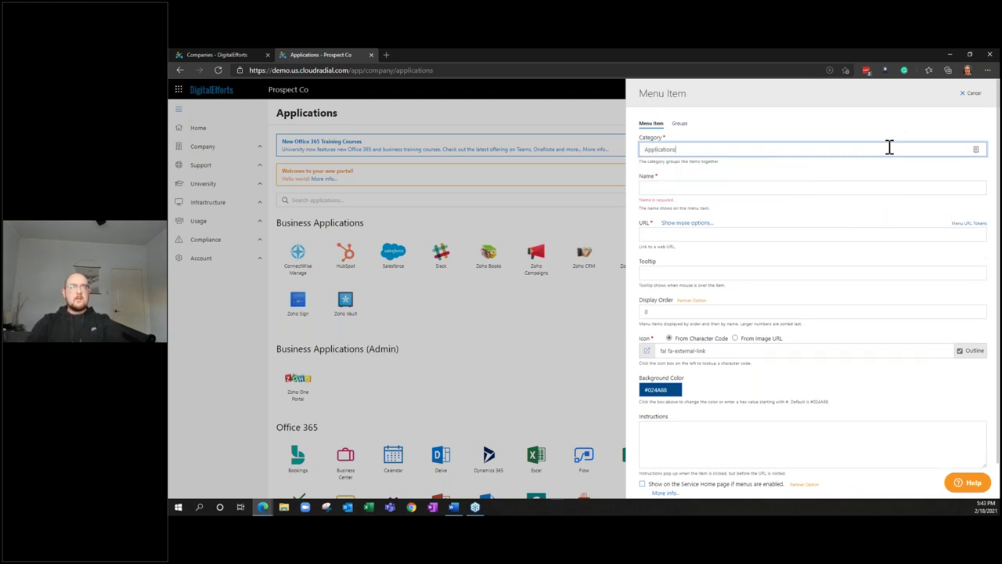
type("Google")
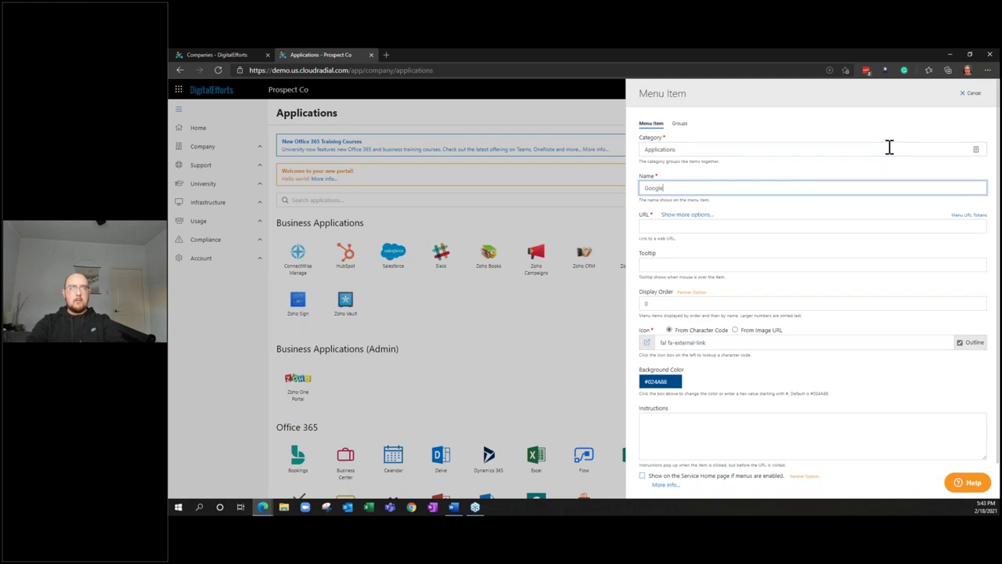
key("Tab")
key("Tab")
type("https")
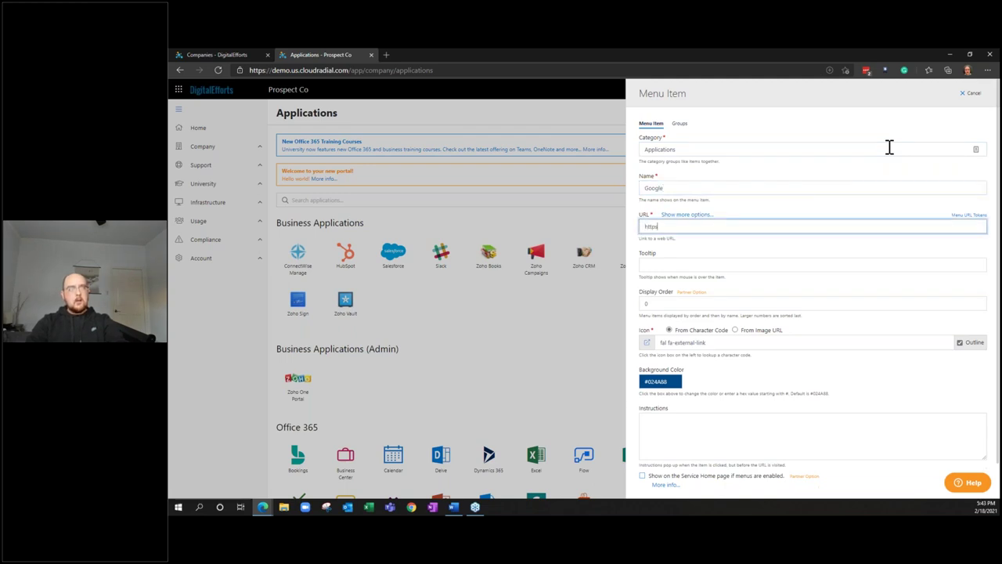
type("://google.com")
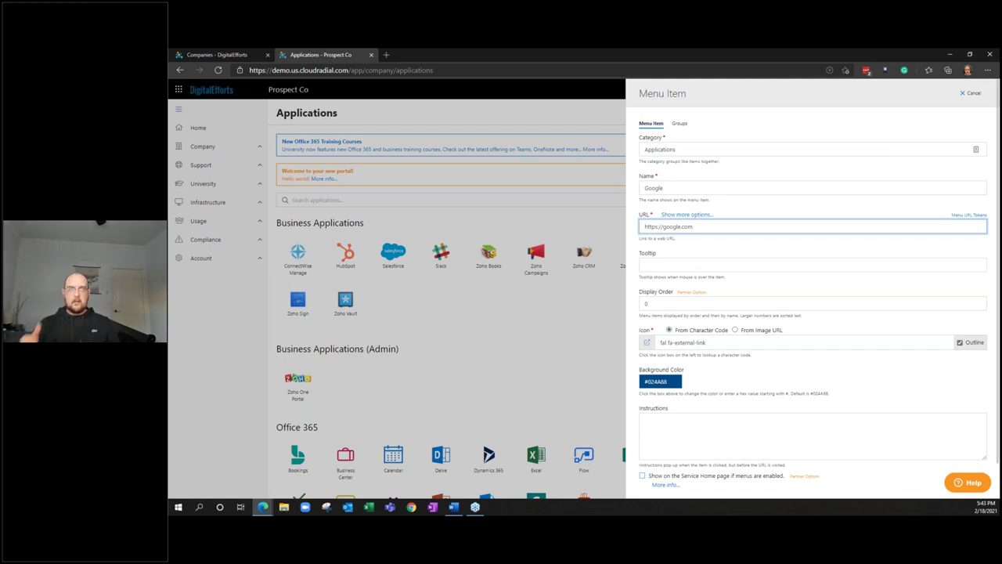
scroll(775, 278, "down", 1)
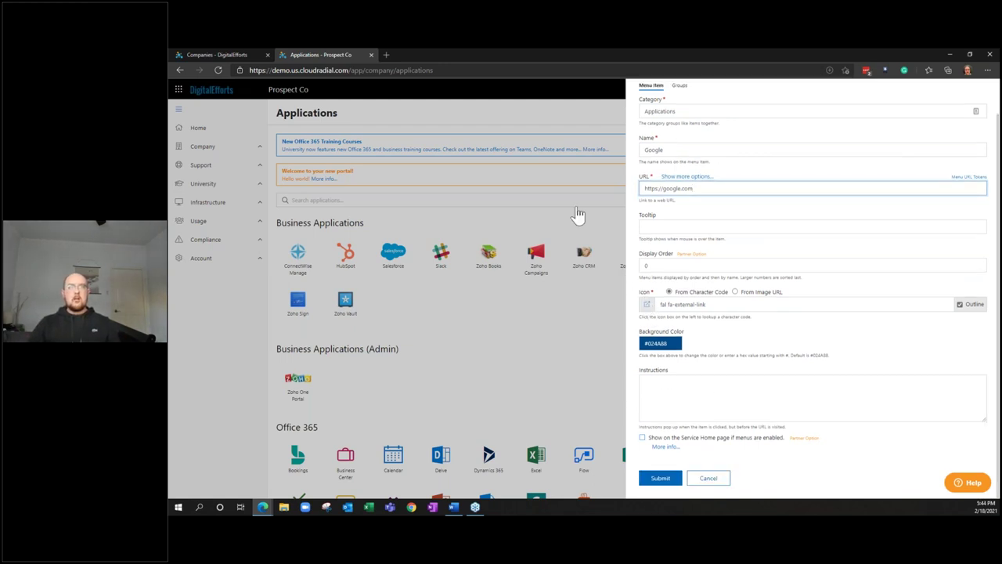
type("googl")
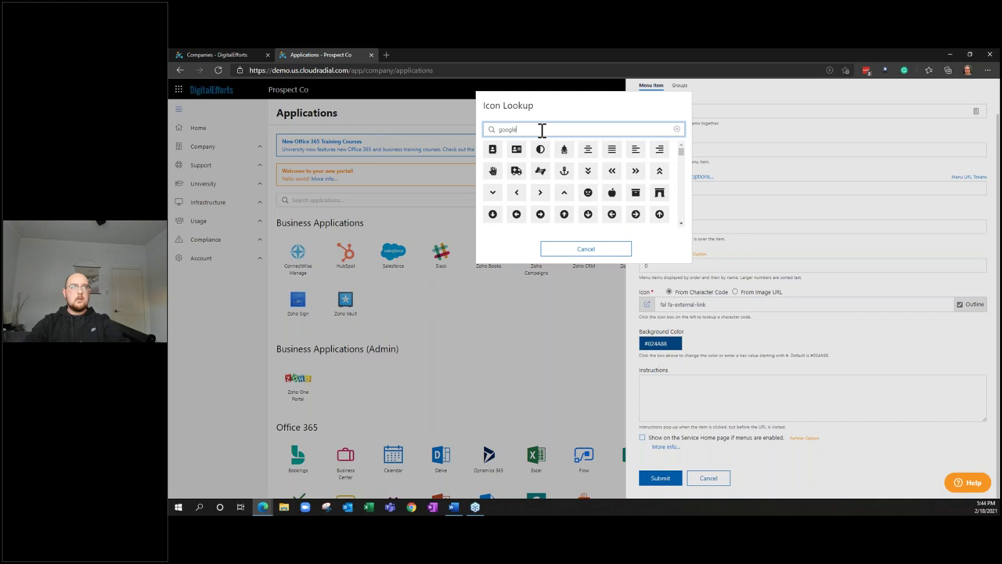
type("e")
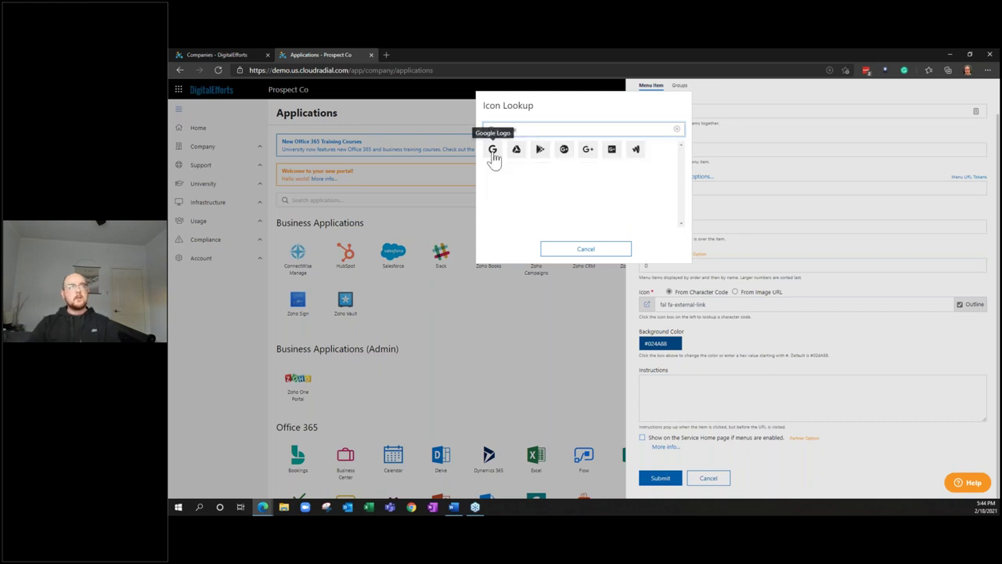
Save the Google item with the Google Logo icon, then test its tile and close Google
left_click(494, 150)
left_click(657, 478)
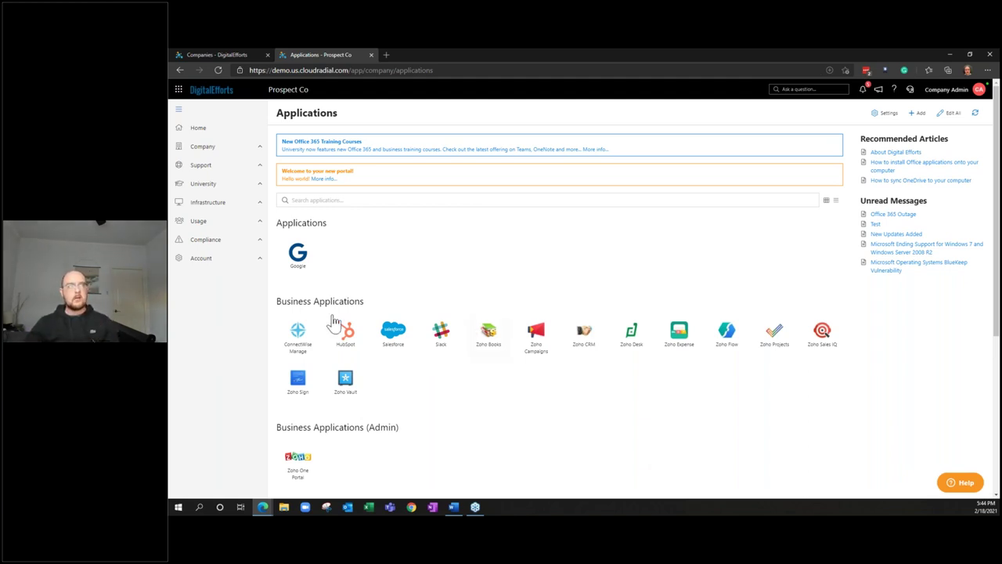
left_click(298, 252)
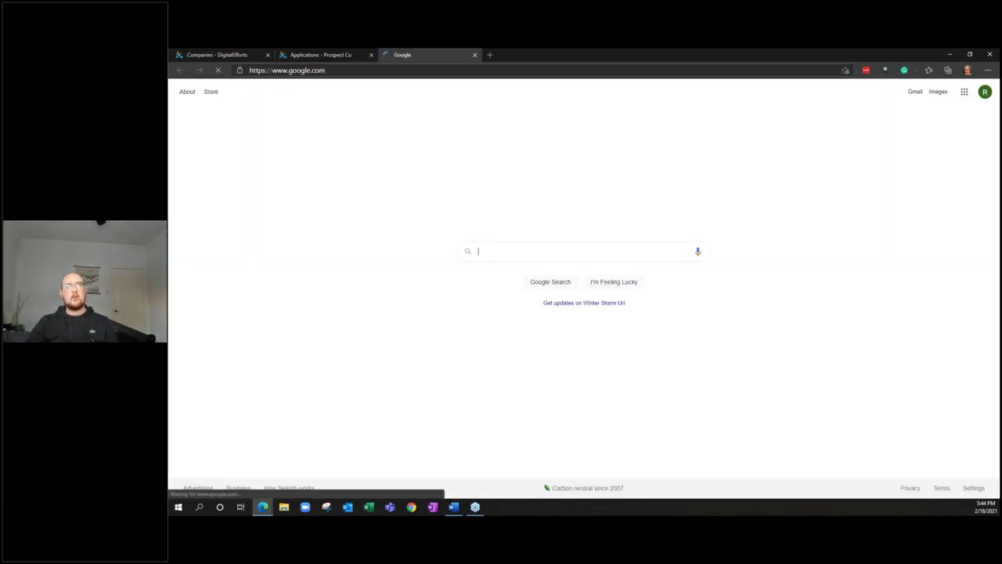
left_click(475, 55)
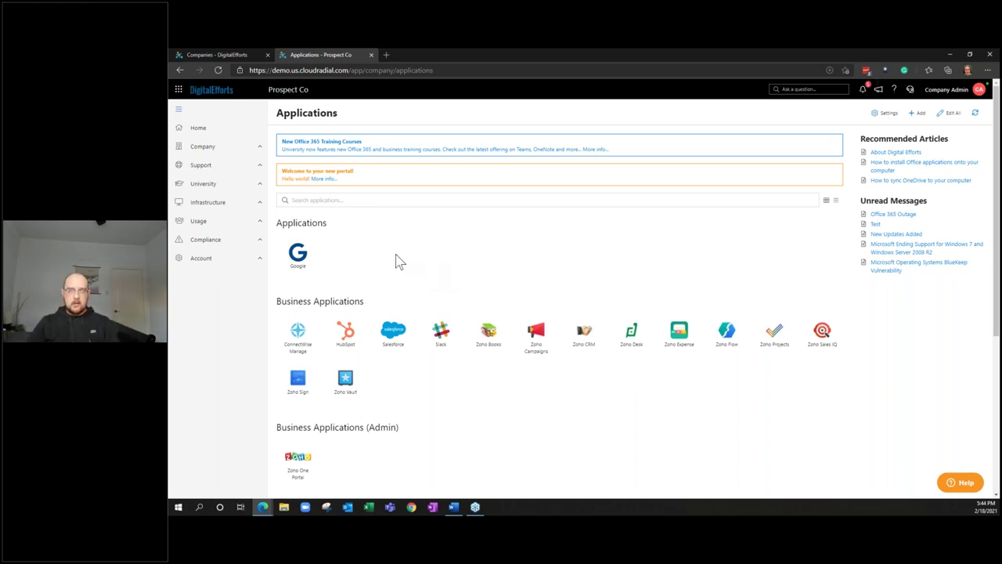
Browse the portal's Knowledge Base, then the partner Content and Clients pages
left_click(247, 166)
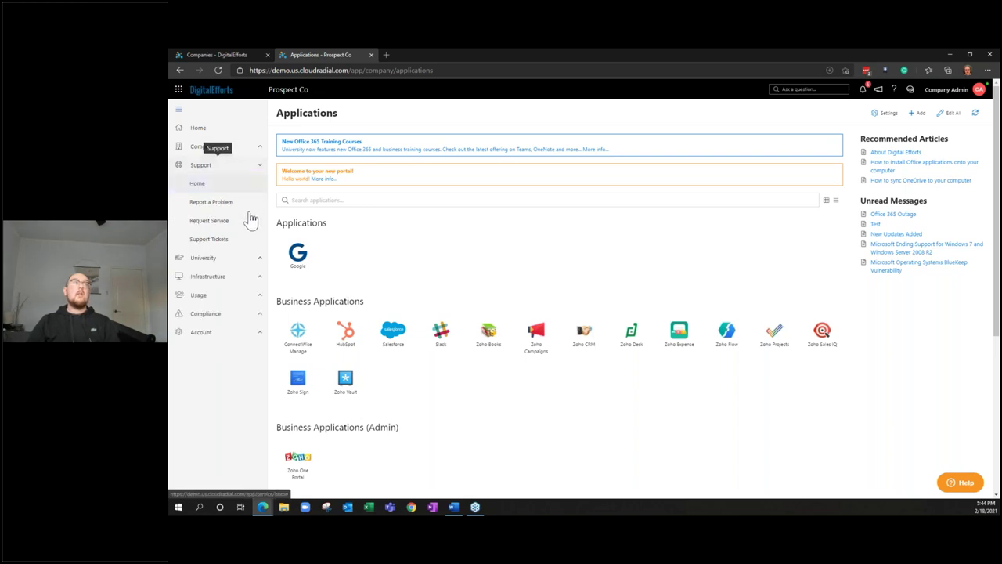
left_click(251, 147)
left_click(248, 183)
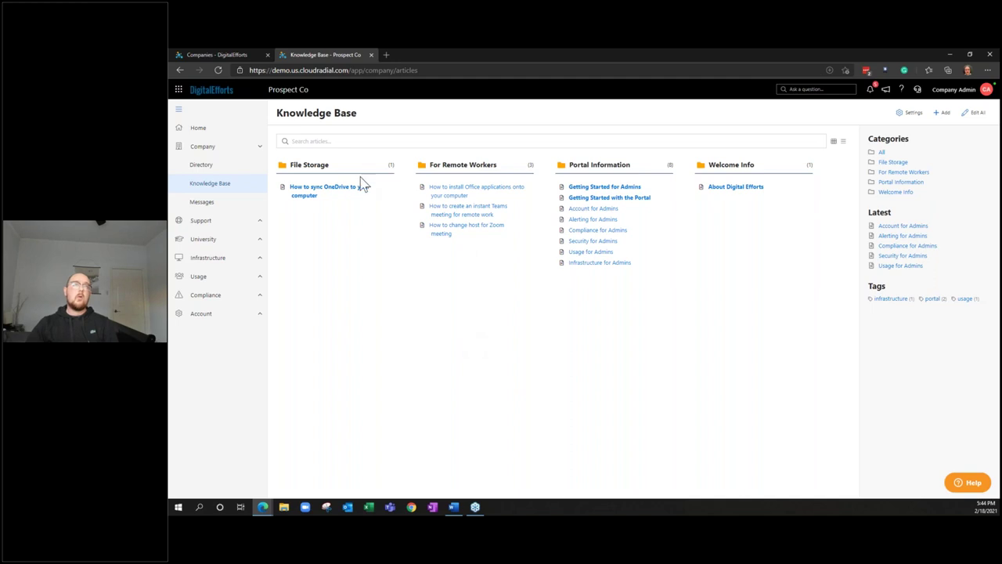
left_click(252, 51)
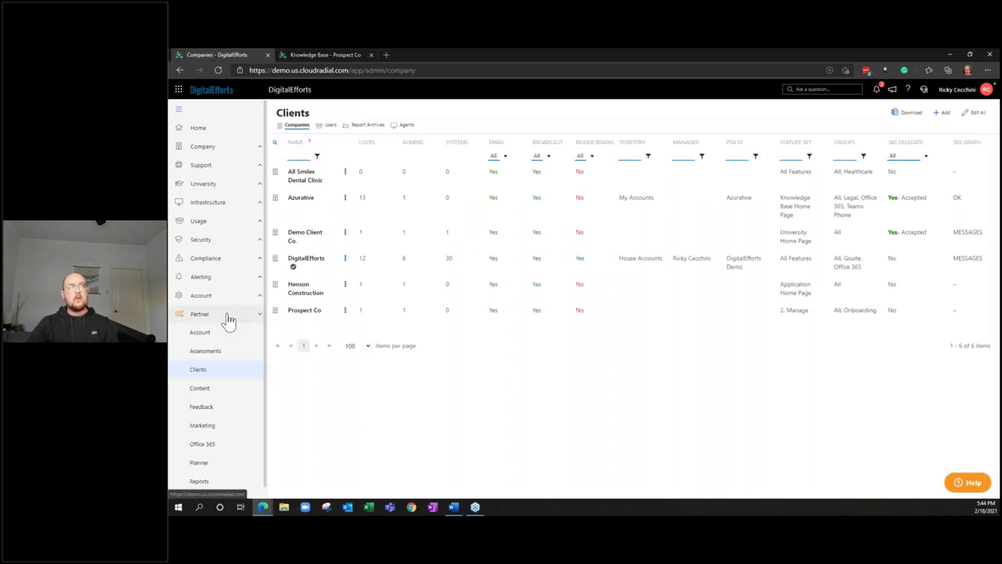
left_click(202, 389)
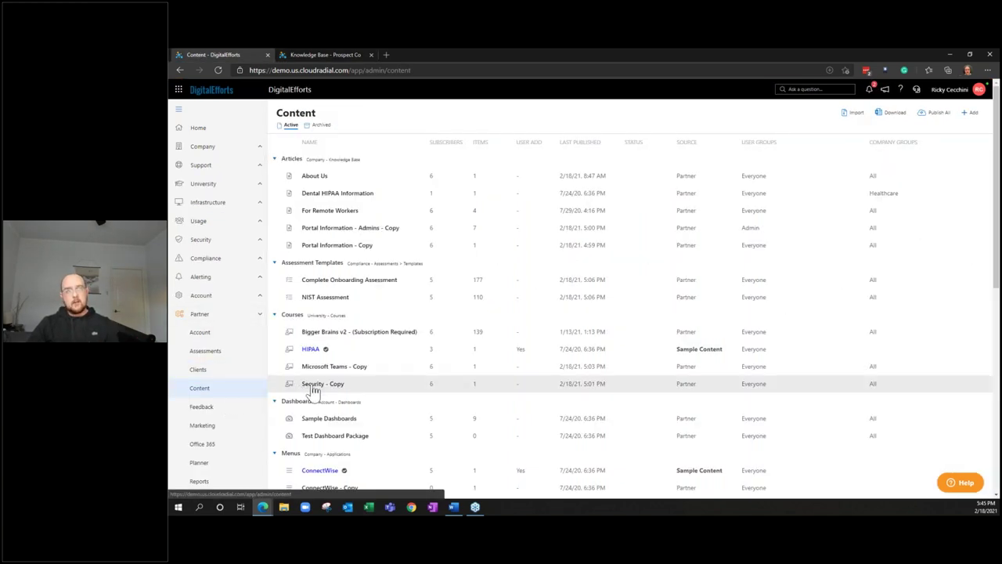
left_click(328, 283)
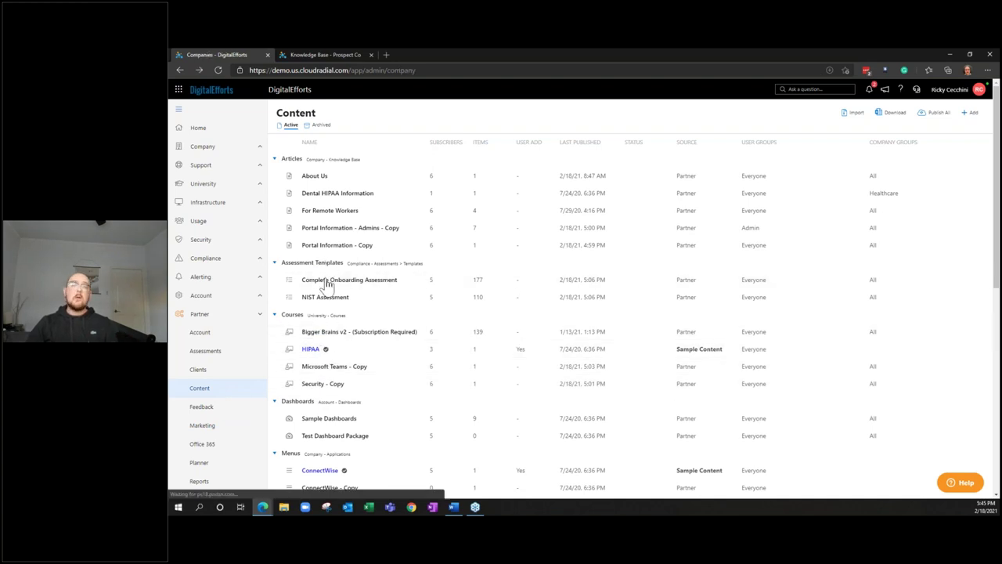
Back in the Prospect Co portal, open Support > Report a Problem
left_click(304, 54)
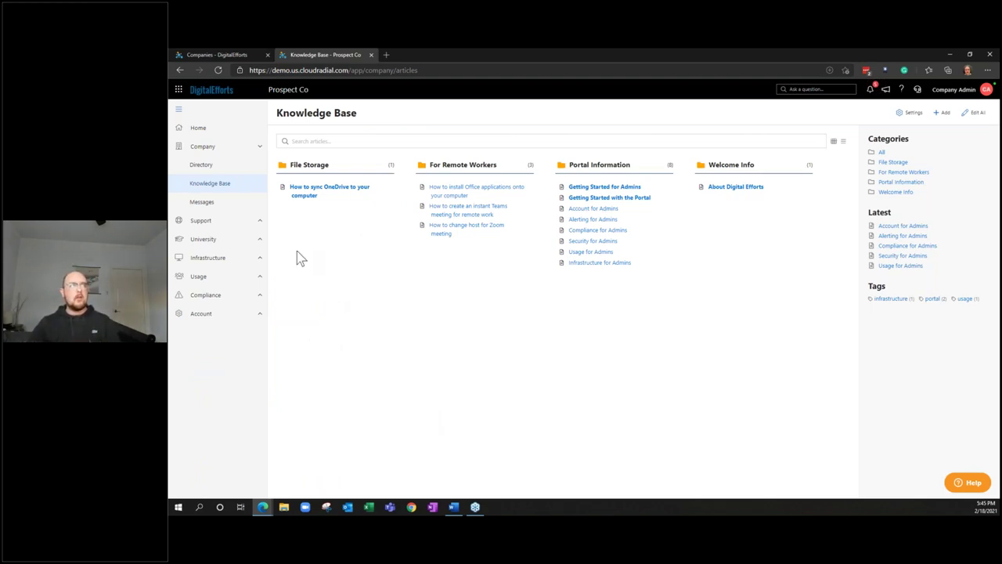
left_click(265, 223)
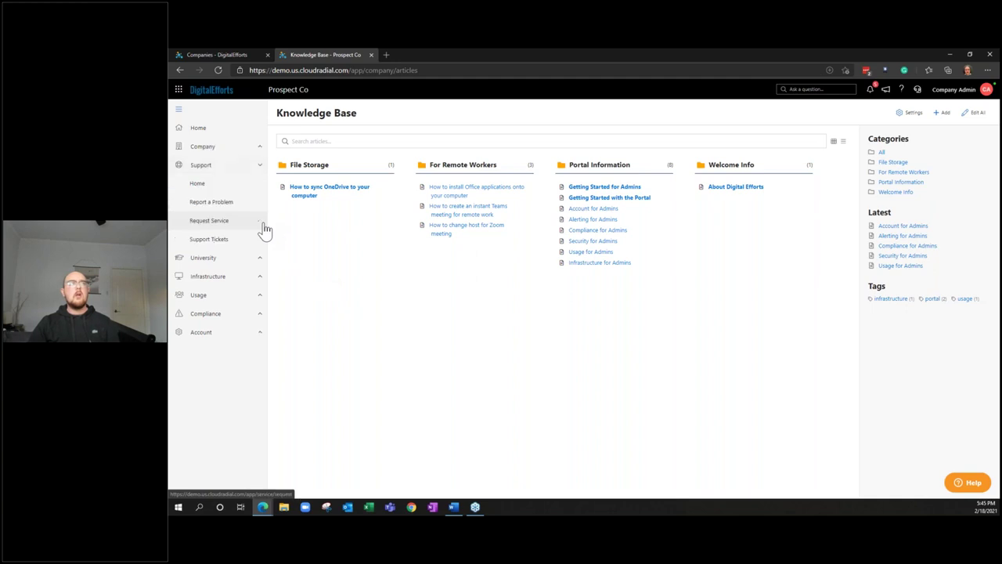
left_click(262, 202)
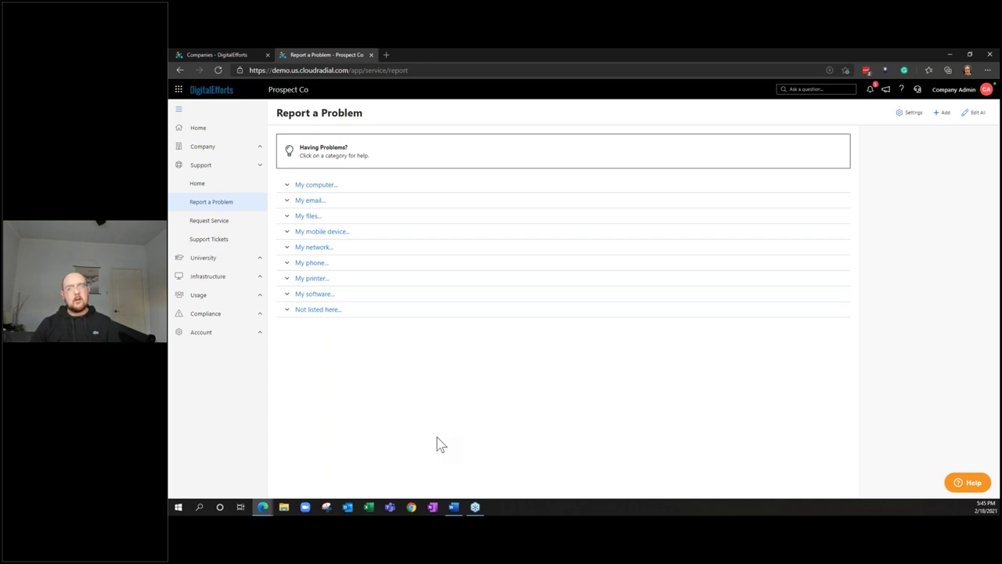
left_click(945, 113)
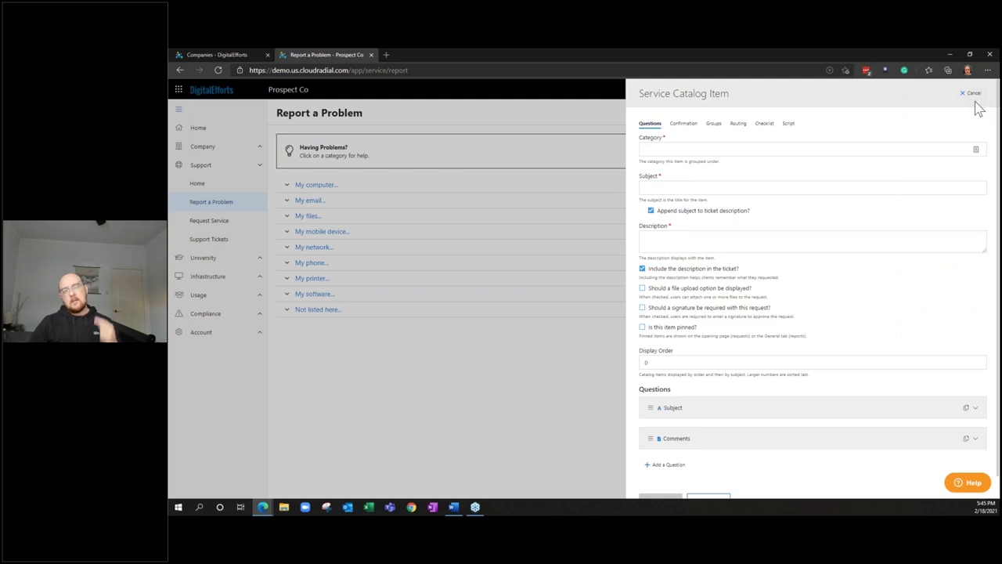
left_click(972, 96)
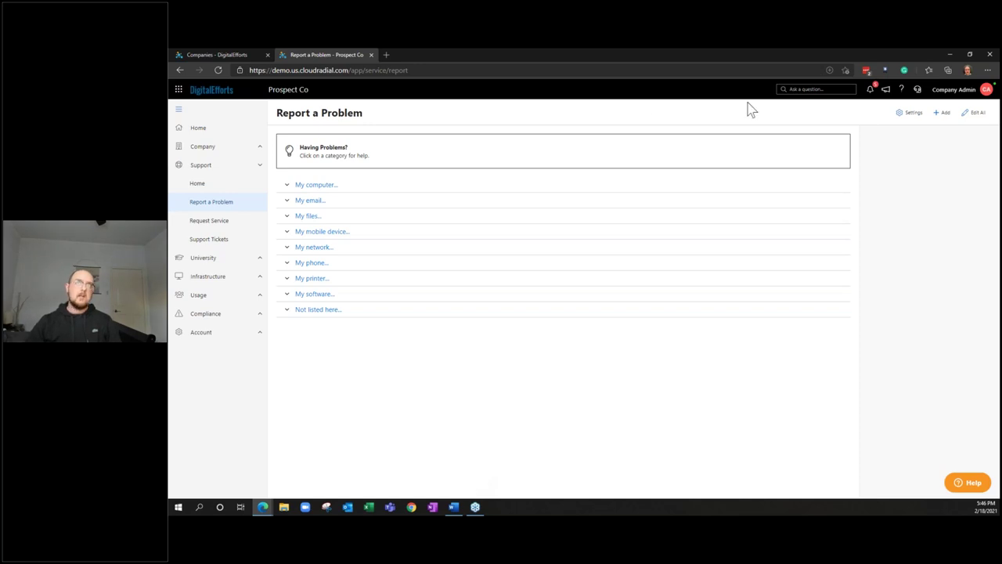
Add a problem item with category PCI, subject 'PCI Ticket', description 'Test', and view its Confirmation settings
left_click(941, 114)
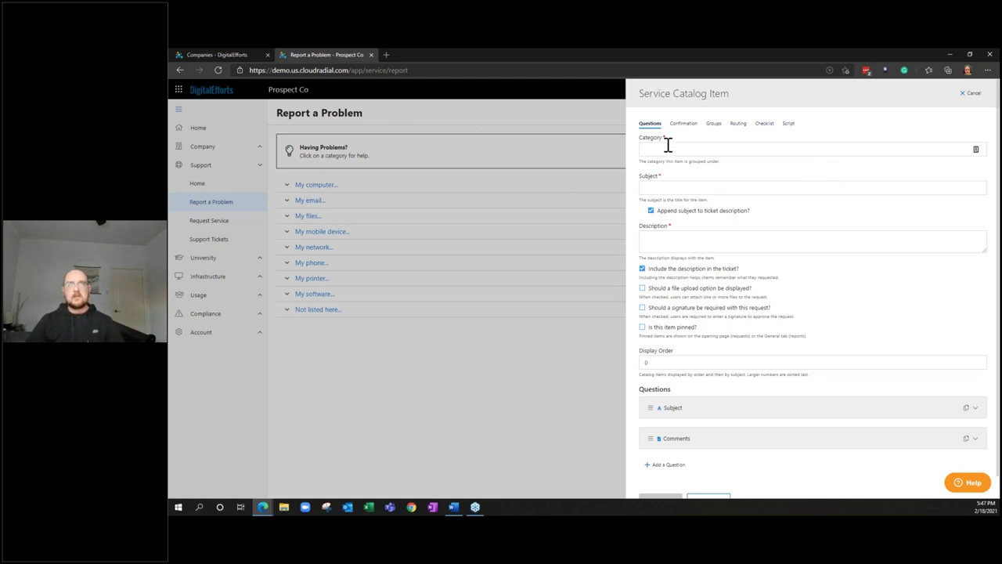
type("PCI Com")
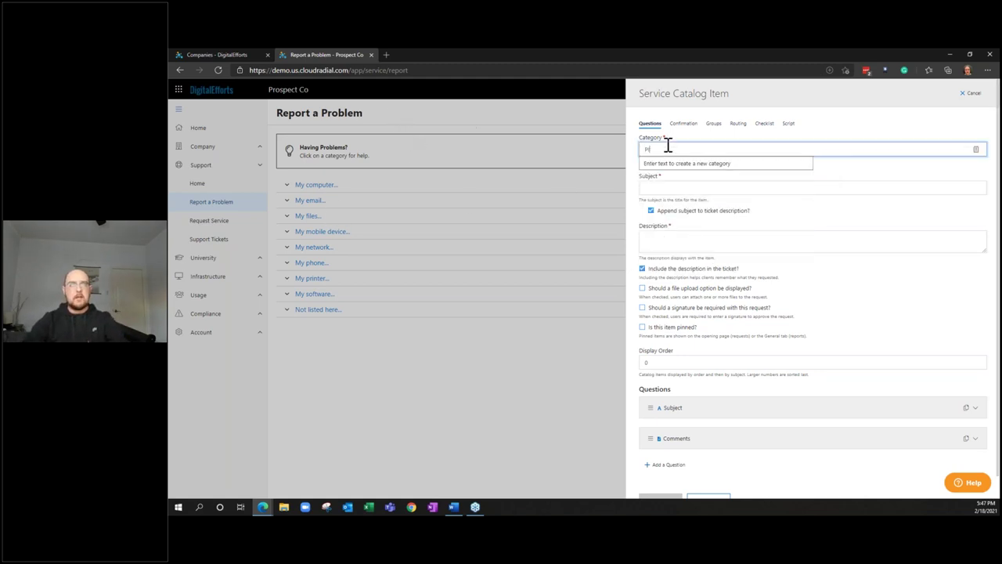
key("BackSpace")
key("BackSpace")
key("BackSpace")
key("BackSpace")
key("Tab")
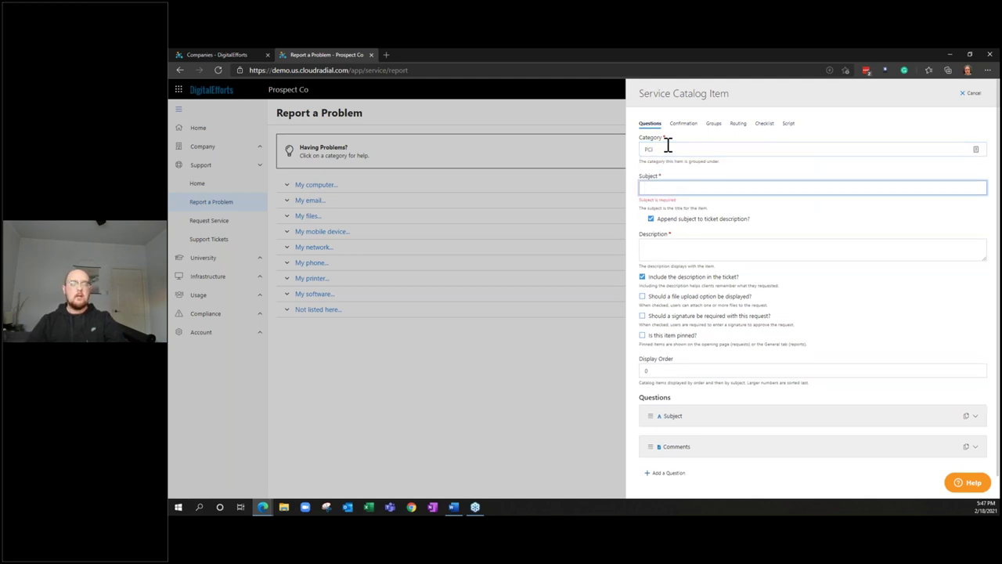
type("PCI Ticket")
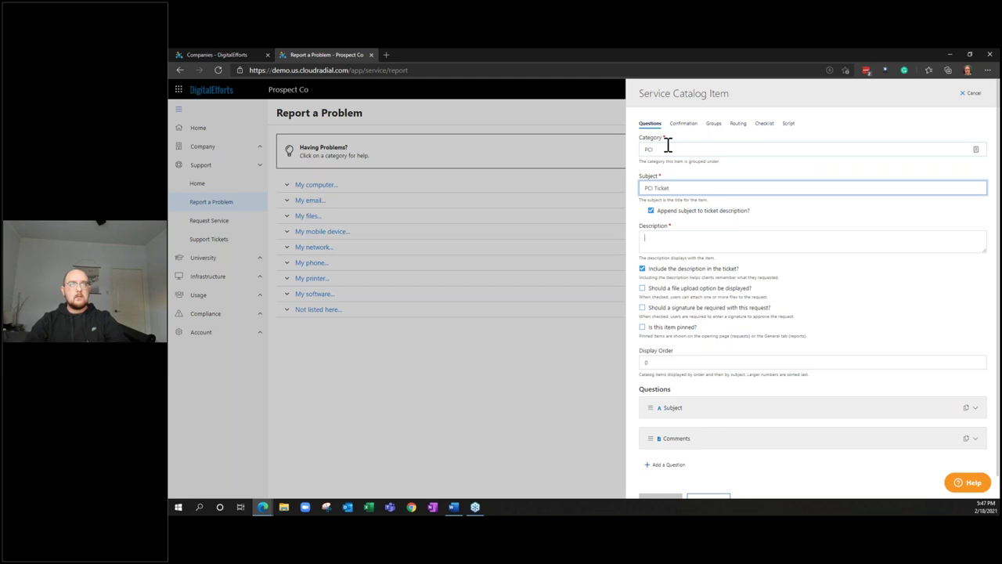
key("Tab")
type("Test")
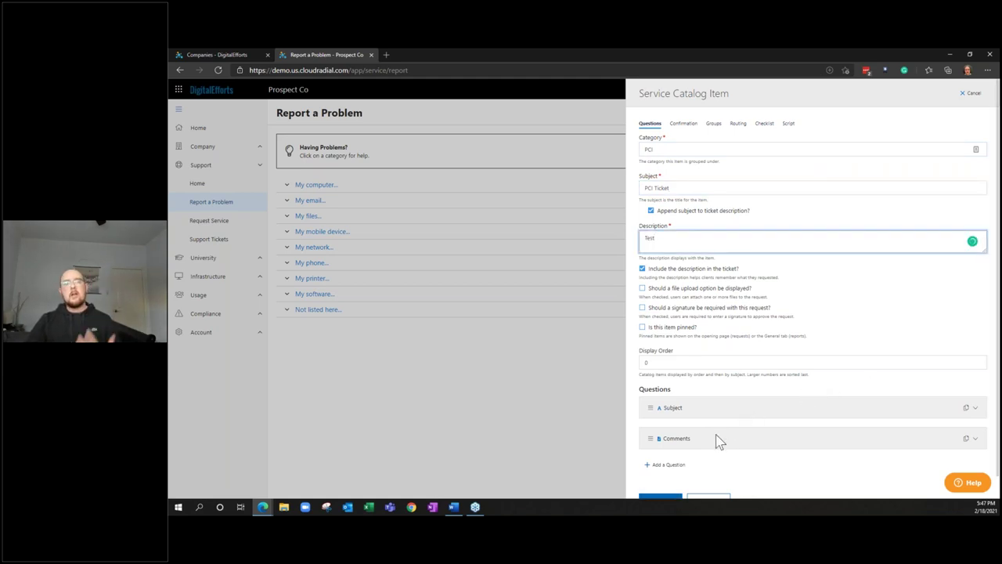
scroll(721, 441, "down", 1)
scroll(721, 441, "up", 1)
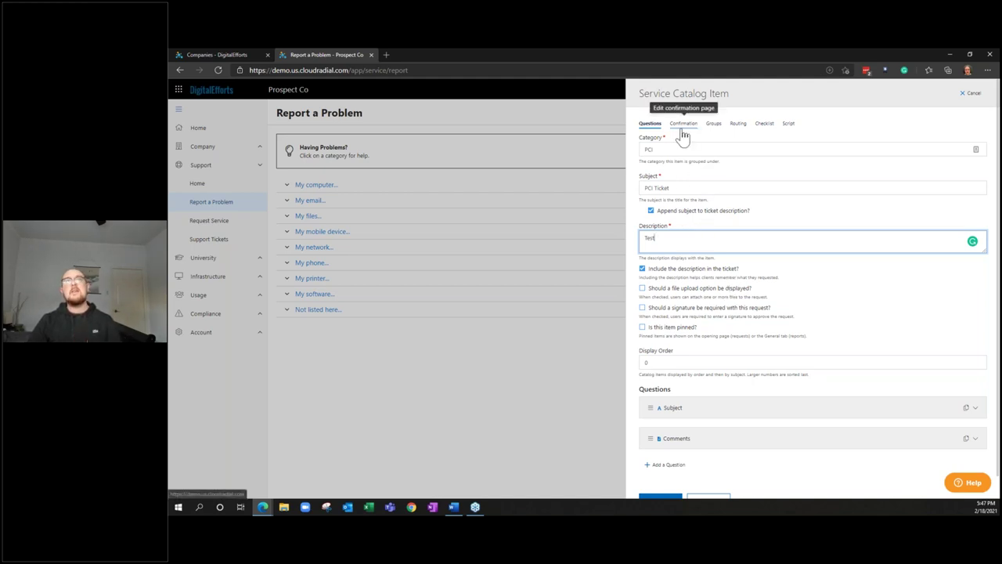
scroll(702, 438, "down", 1)
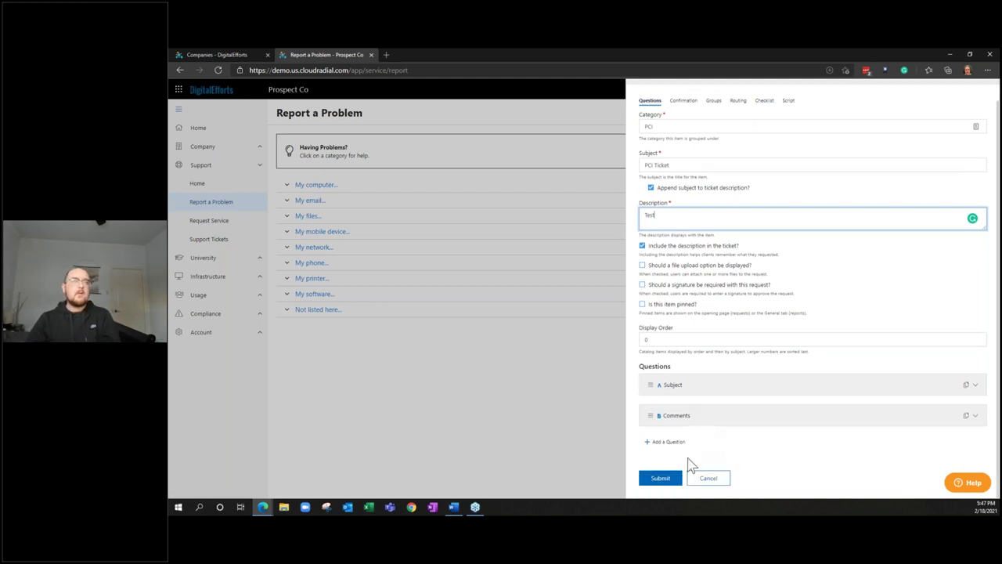
scroll(681, 479, "up", 1)
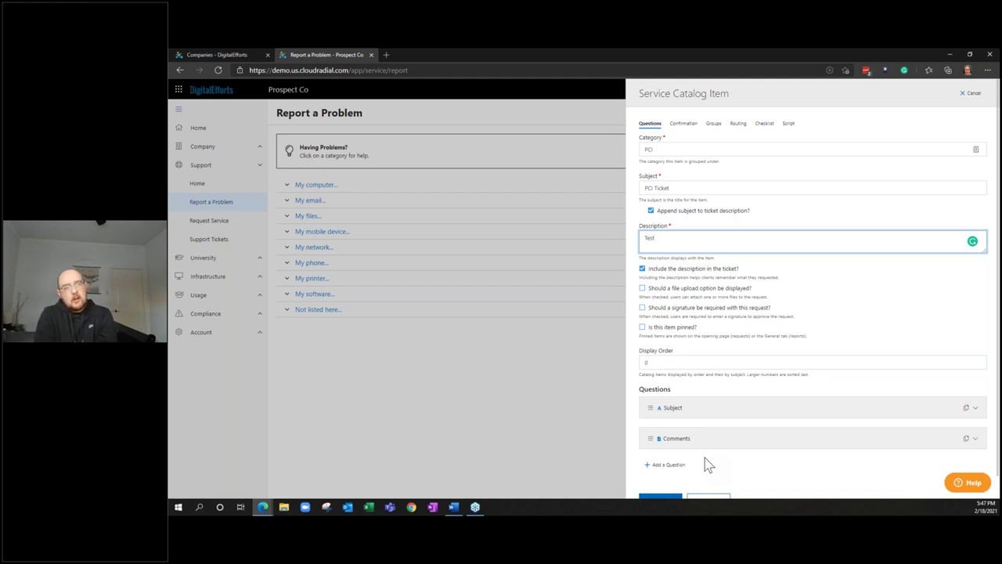
left_click(683, 123)
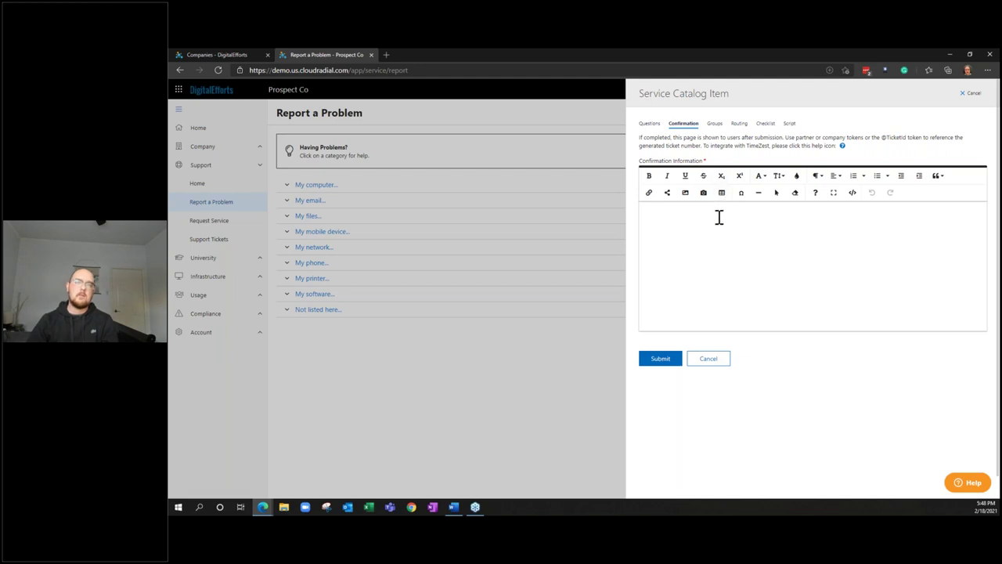
Inspect the item's Routing tab and extra PSA ticket fields, then cancel without saving
left_click(738, 124)
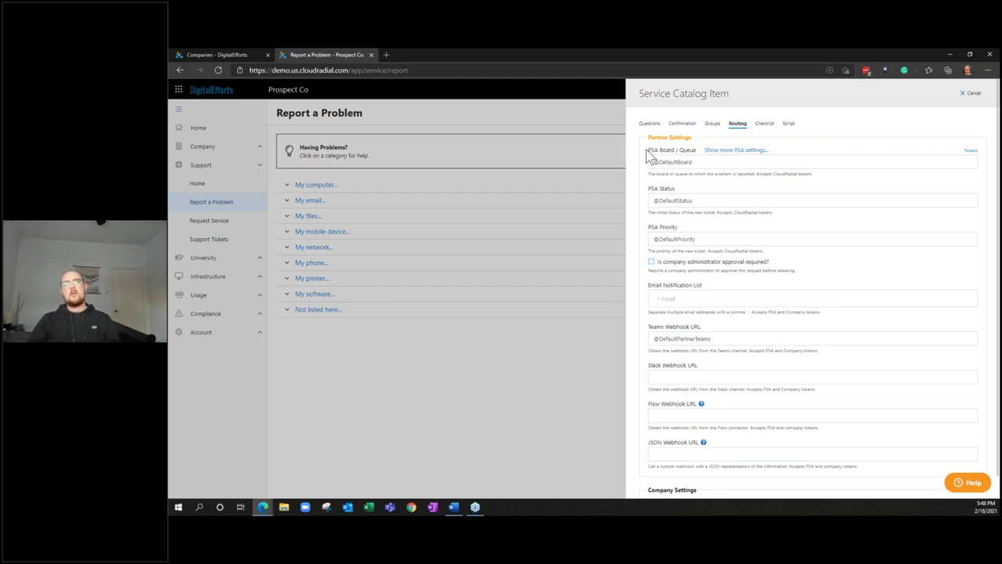
left_click(735, 149)
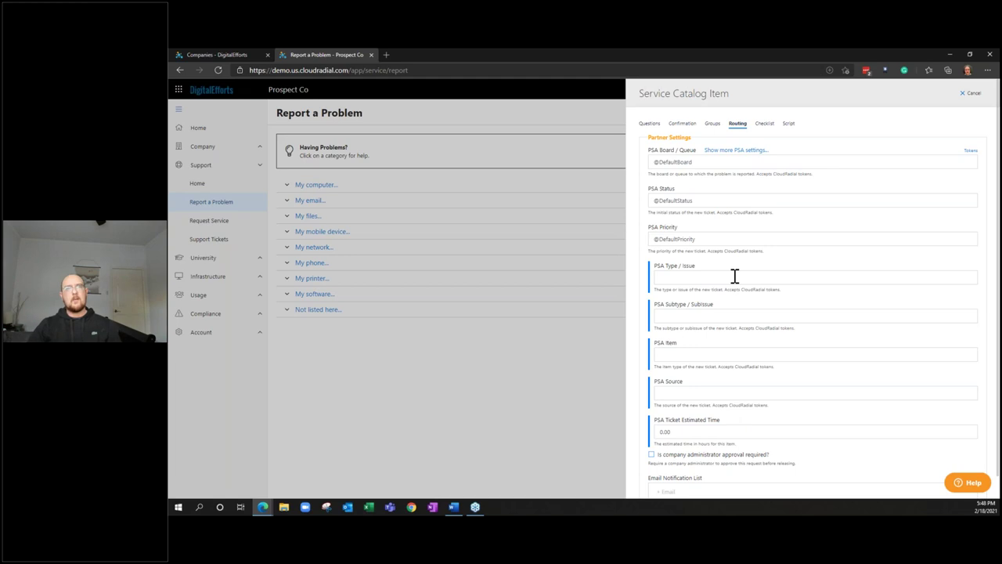
scroll(732, 313, "down", 1)
scroll(733, 313, "down", 4)
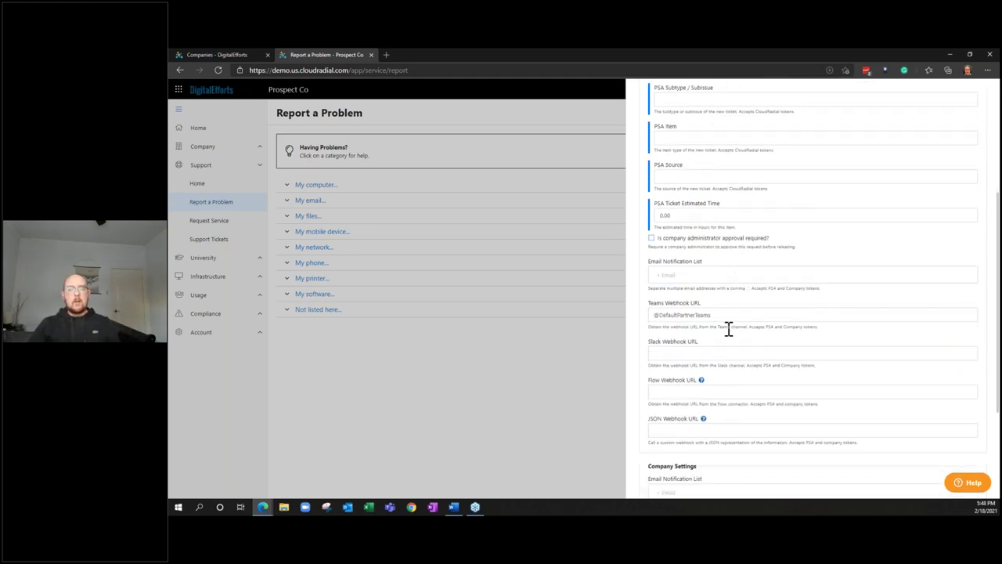
scroll(728, 329, "up", 6)
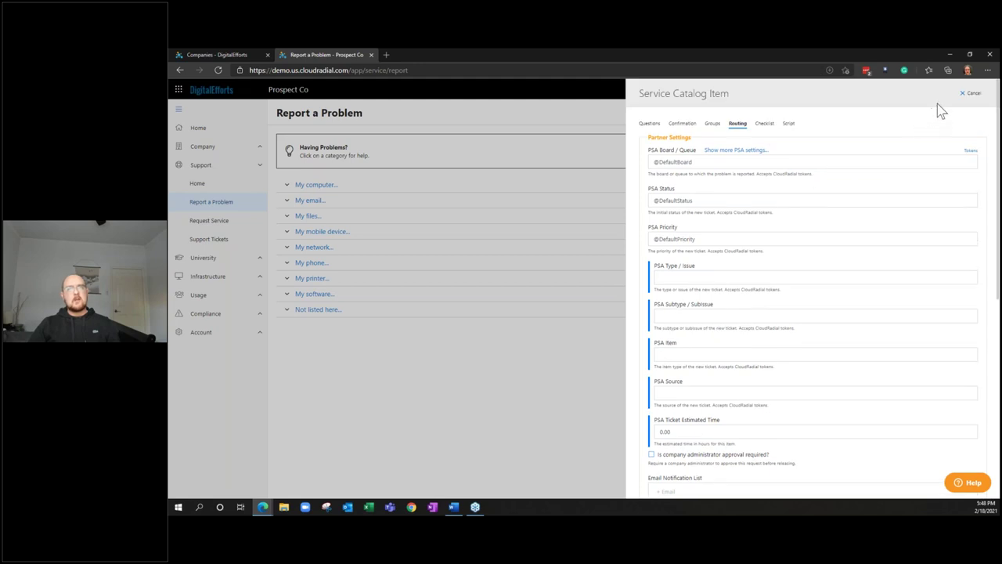
left_click(968, 95)
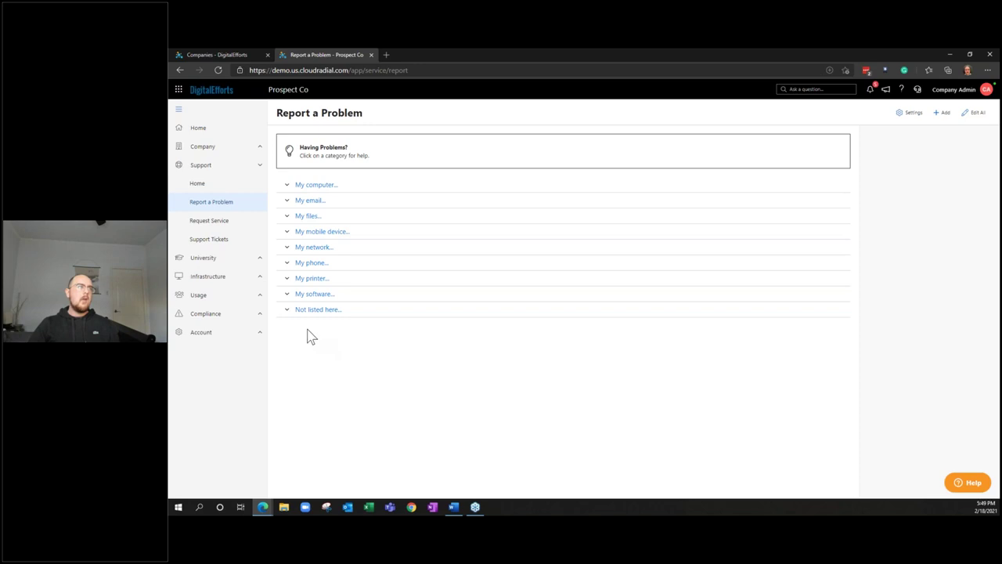
Expand Compliance, pass through Policies, and open the Reports list of nine archives
left_click(261, 315)
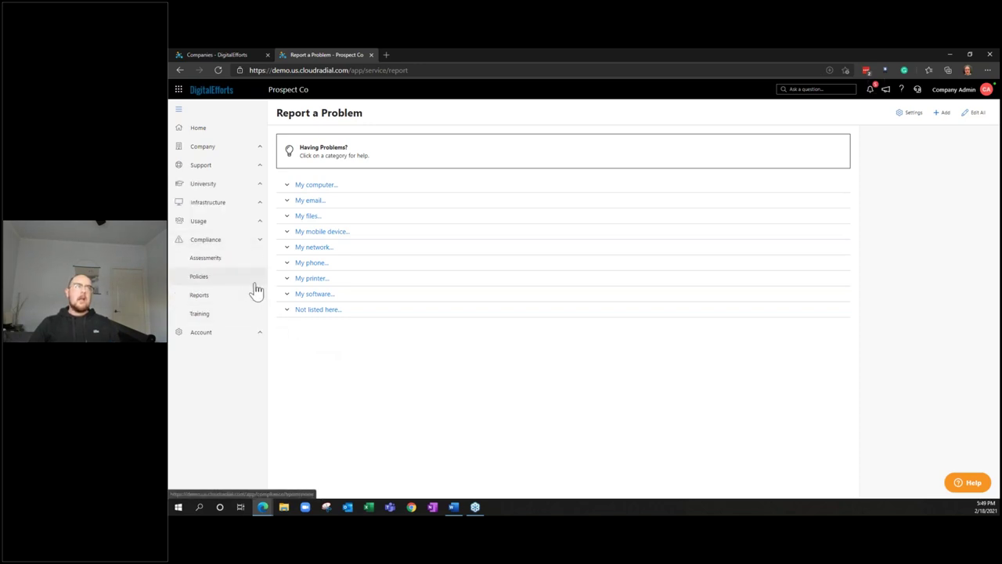
left_click(255, 283)
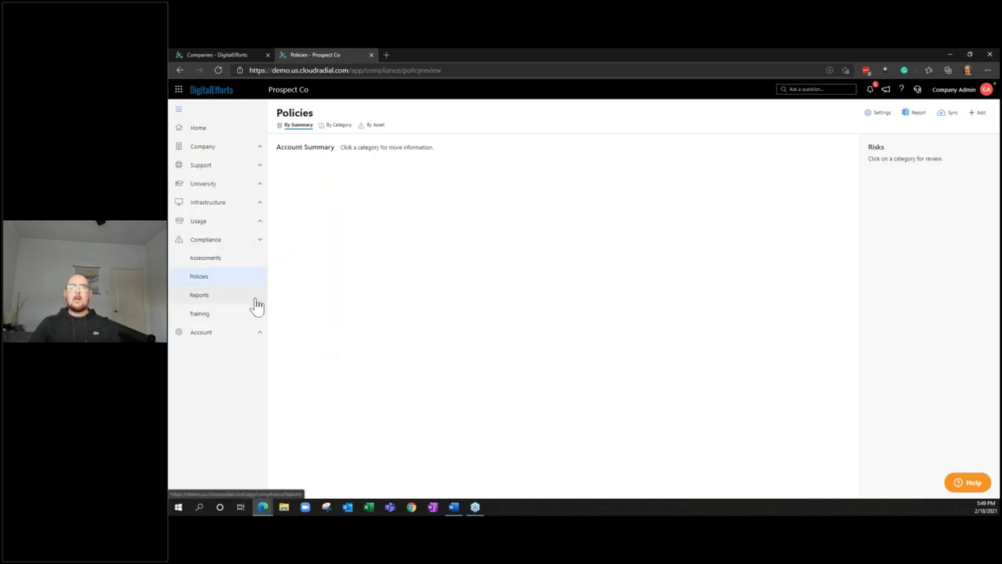
left_click(257, 304)
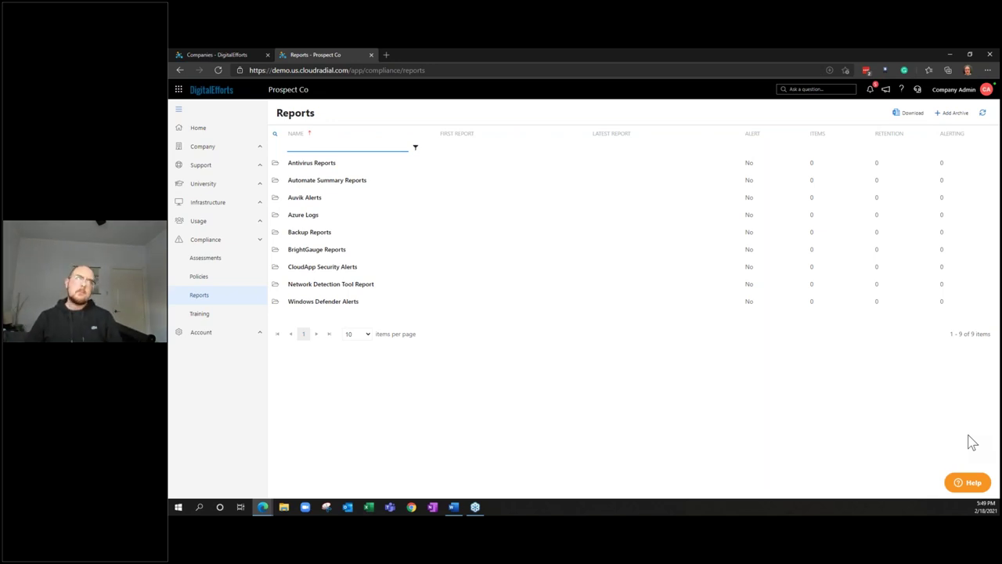
Visit the Support section's Request Service and Support Tickets pages
left_click(235, 147)
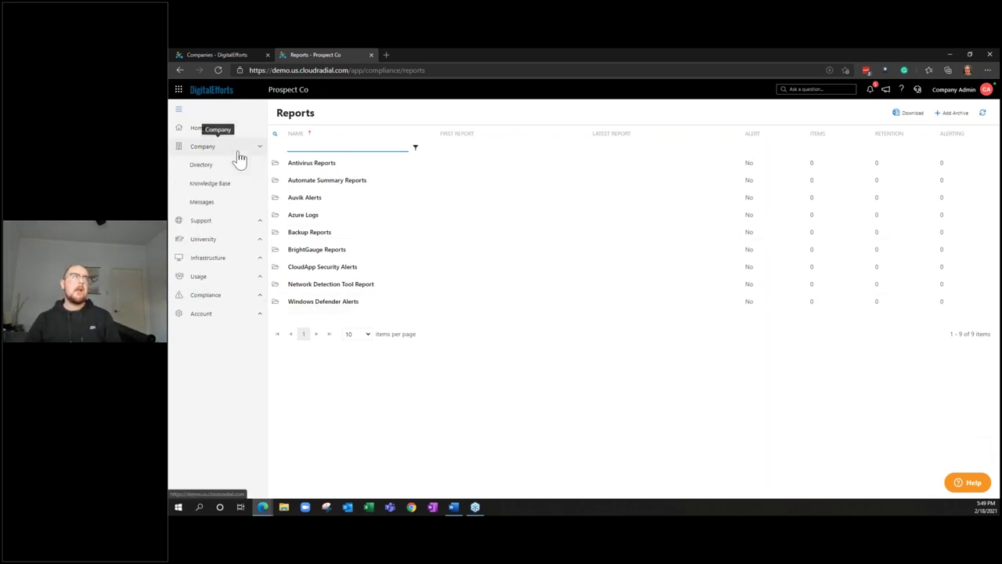
left_click(248, 221)
left_click(248, 224)
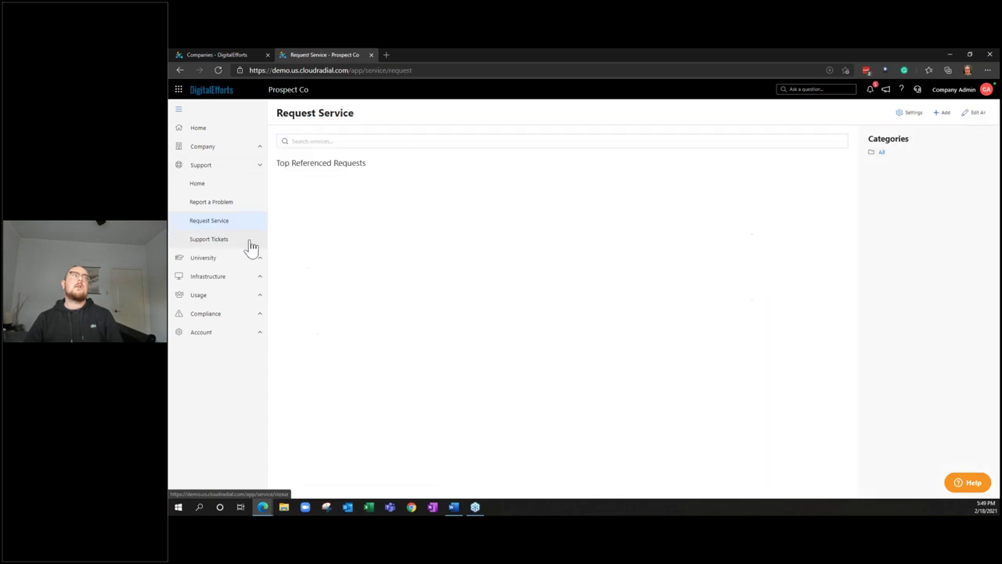
left_click(249, 240)
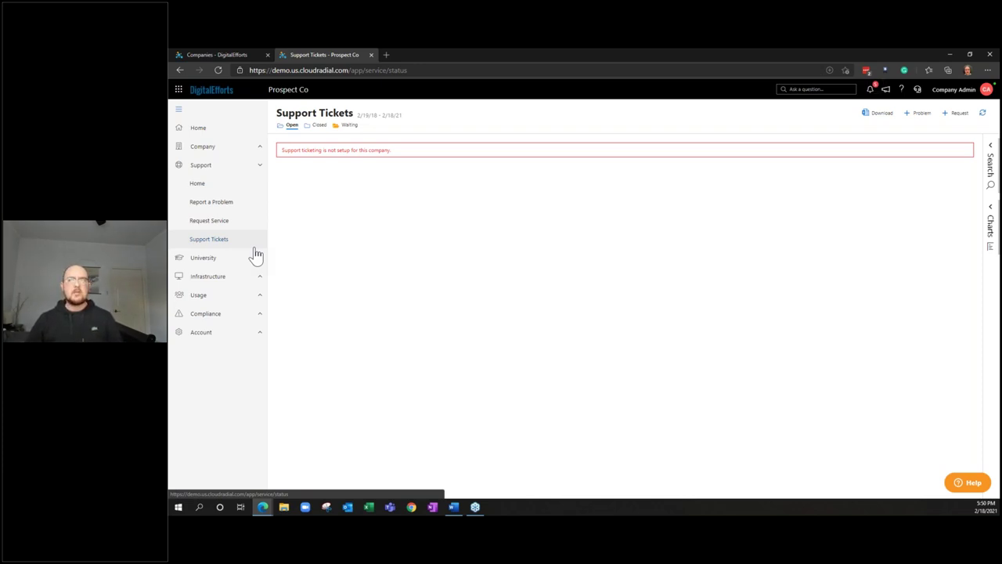
Visit Infrastructure Endpoints, then Compliance Policies, Reports and the empty Assessments page
left_click(255, 279)
left_click(256, 246)
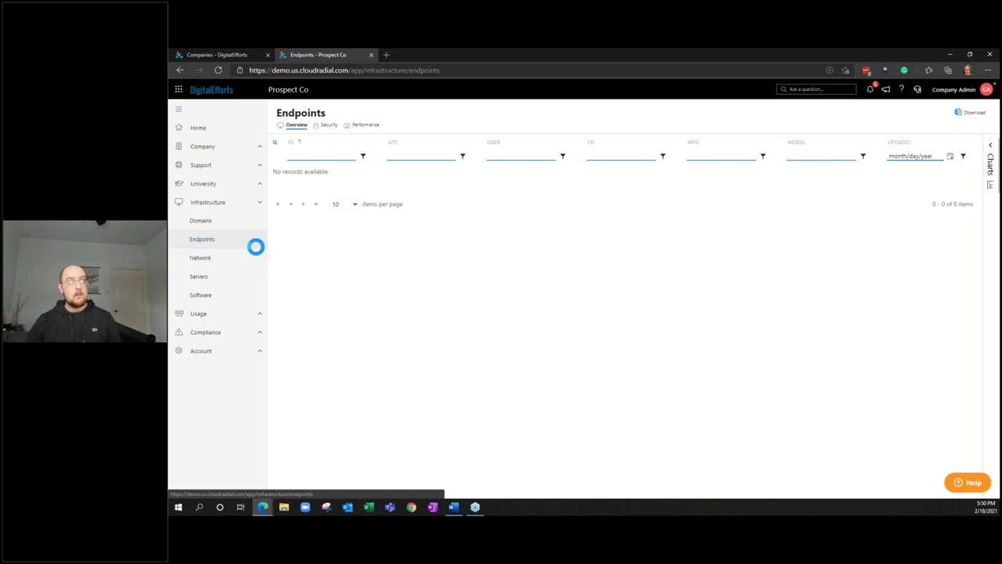
left_click(254, 333)
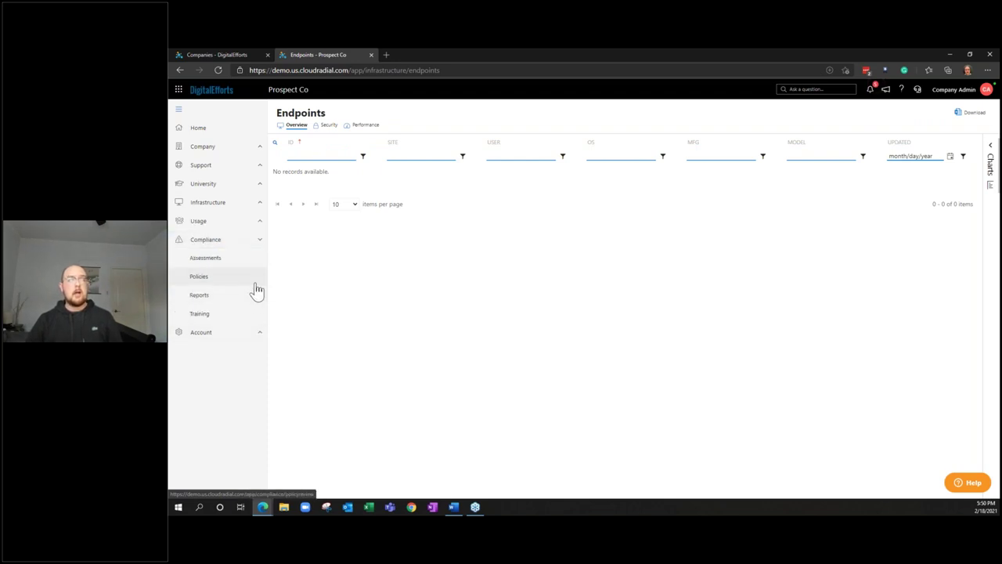
left_click(257, 290)
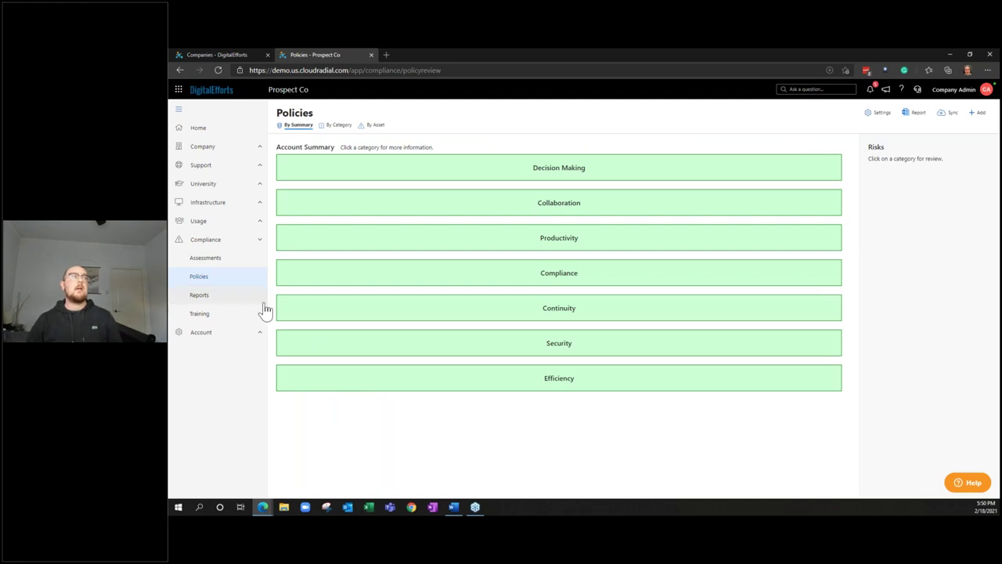
left_click(258, 298)
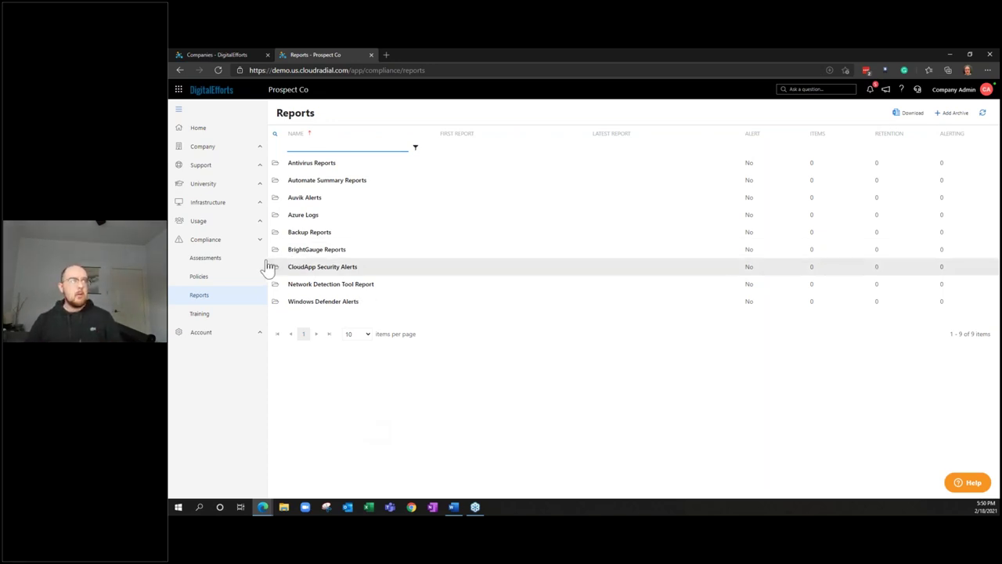
left_click(236, 266)
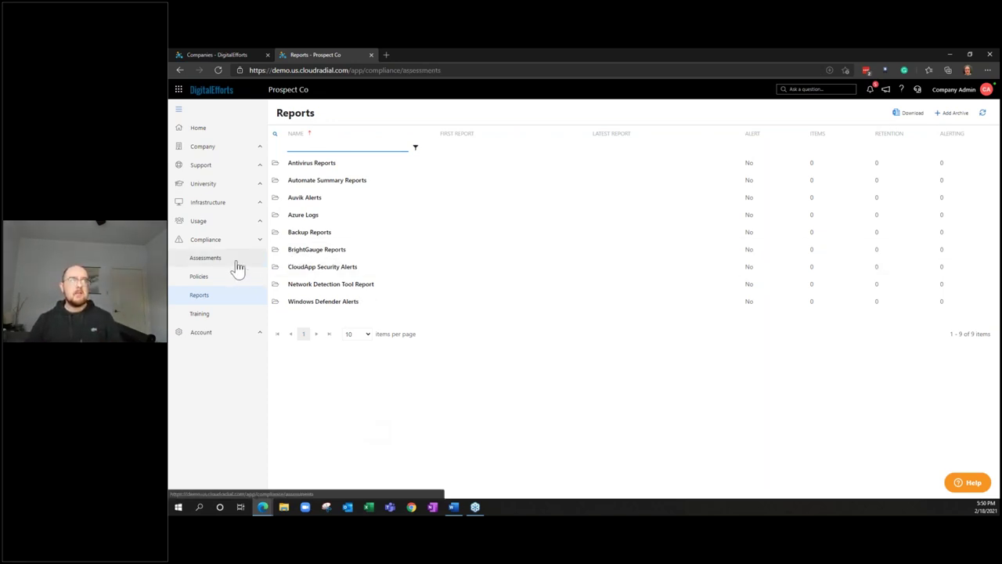
Look over the Prospect Co Account Dashboards, then go back Home to the Applications page
left_click(254, 332)
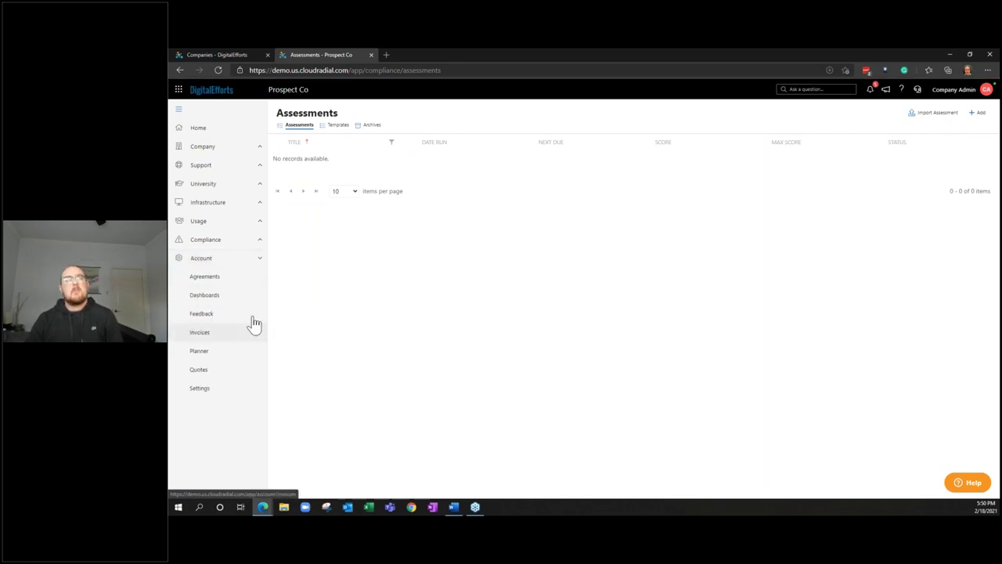
left_click(255, 300)
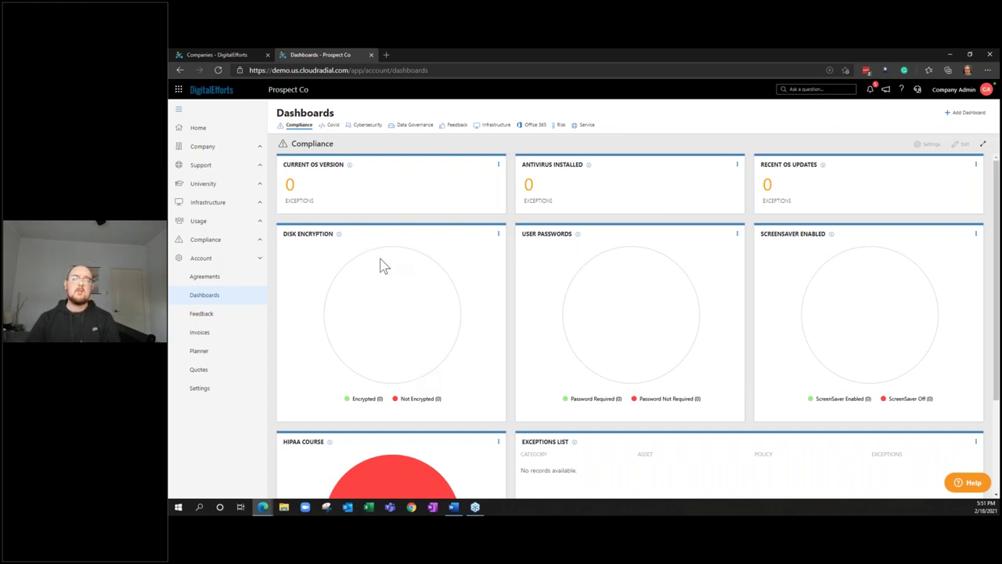
left_click(242, 134)
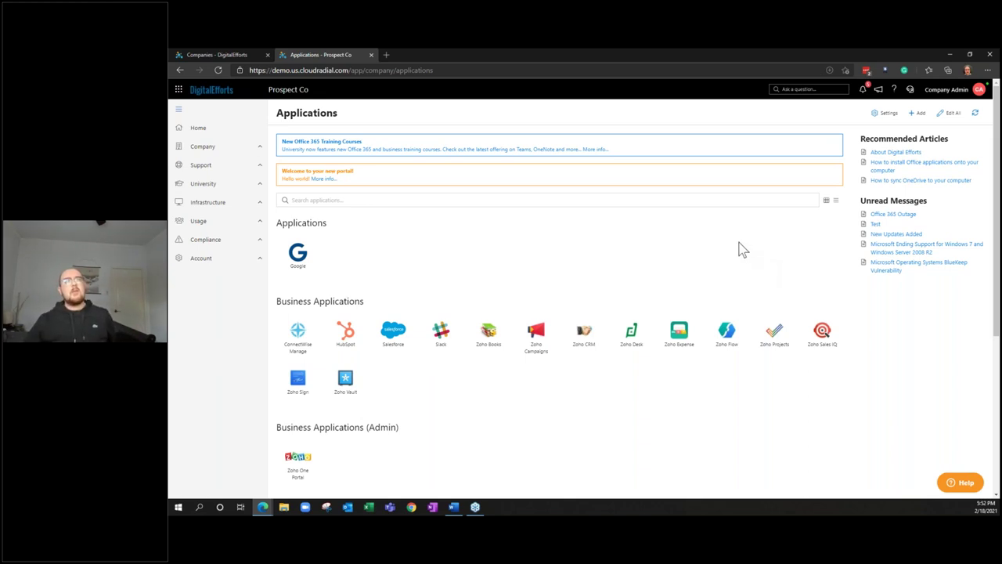
left_click(259, 257)
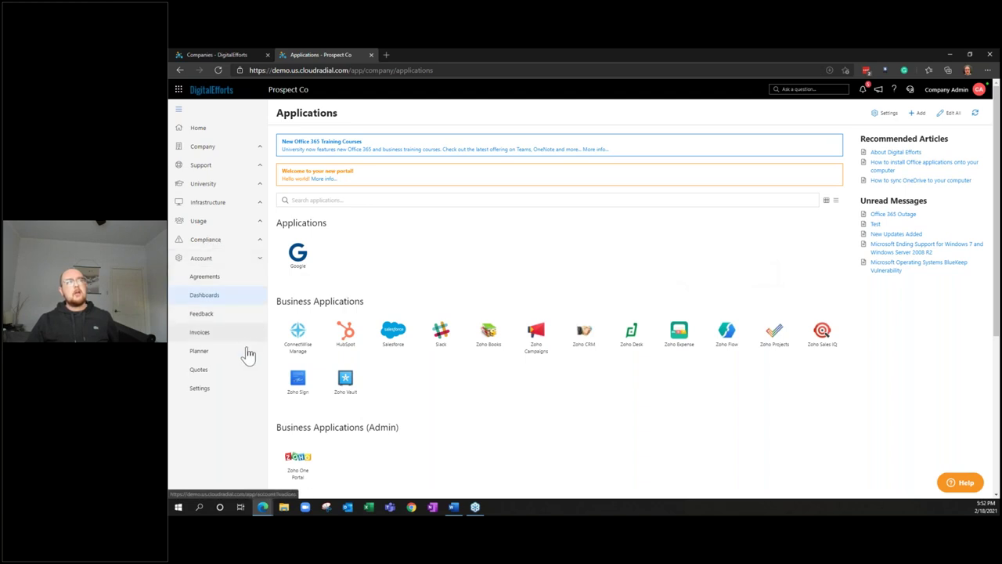
Mark Laptop Refresh, HIPAA Compliance Assessment and Managed Services Installed; schedule Conference Room Upgrade for Q4
left_click(247, 353)
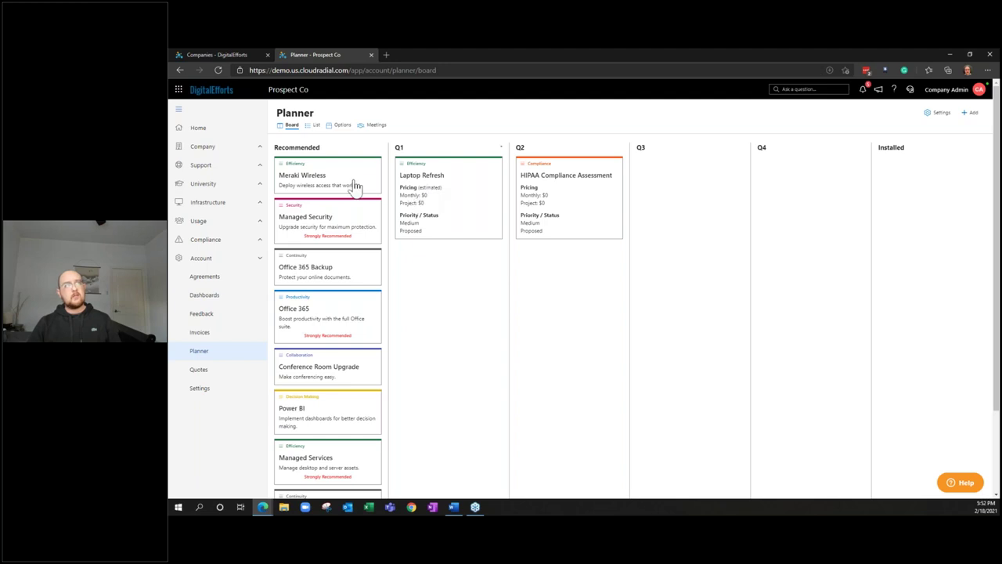
left_click_drag(410, 164, 898, 169)
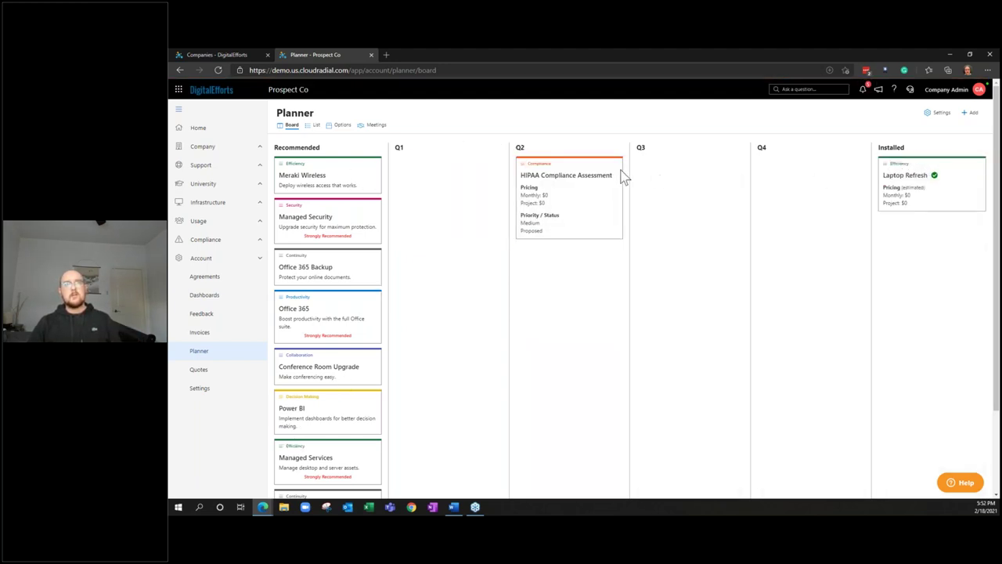
left_click_drag(548, 168, 932, 242)
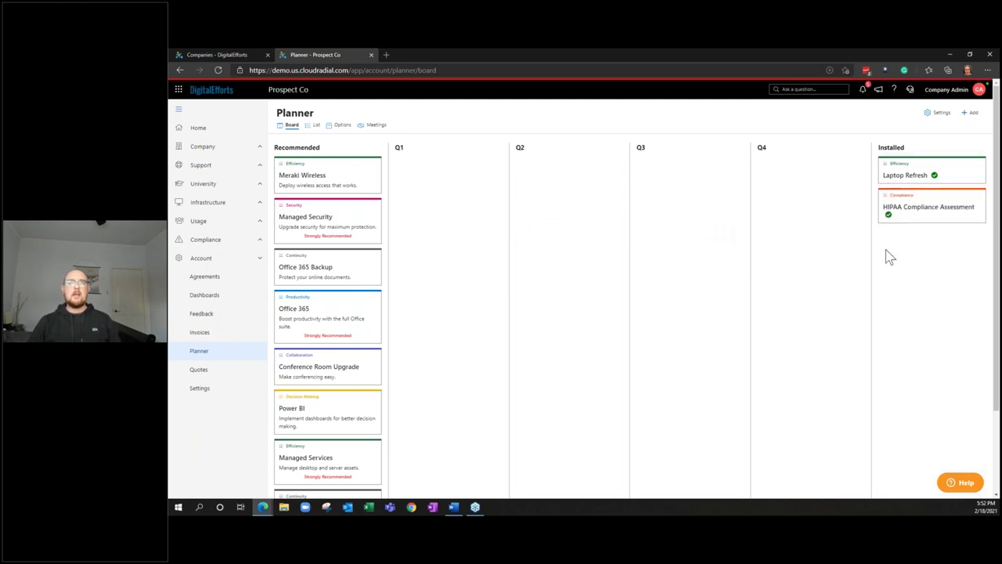
left_click_drag(305, 446, 893, 336)
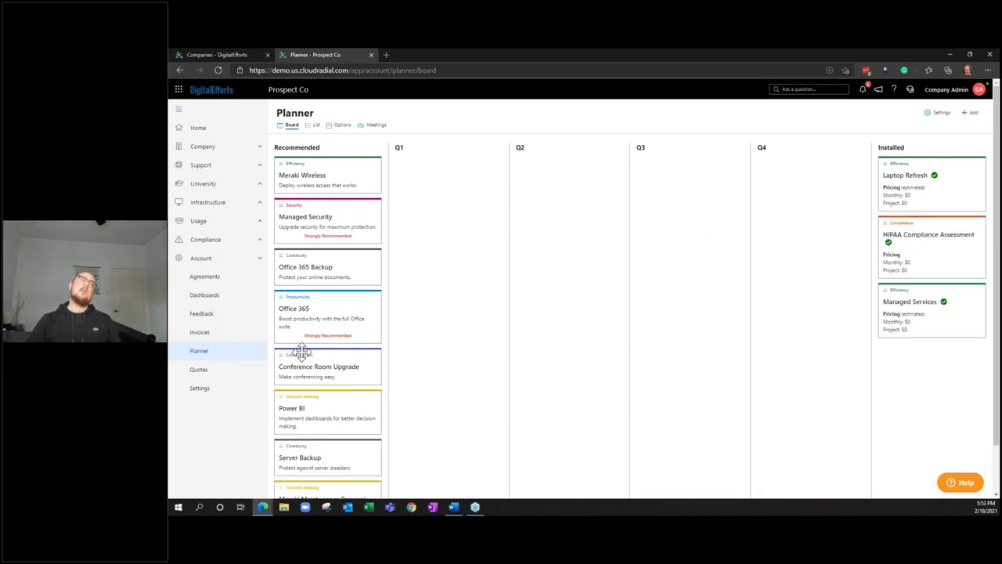
left_click_drag(305, 349, 809, 244)
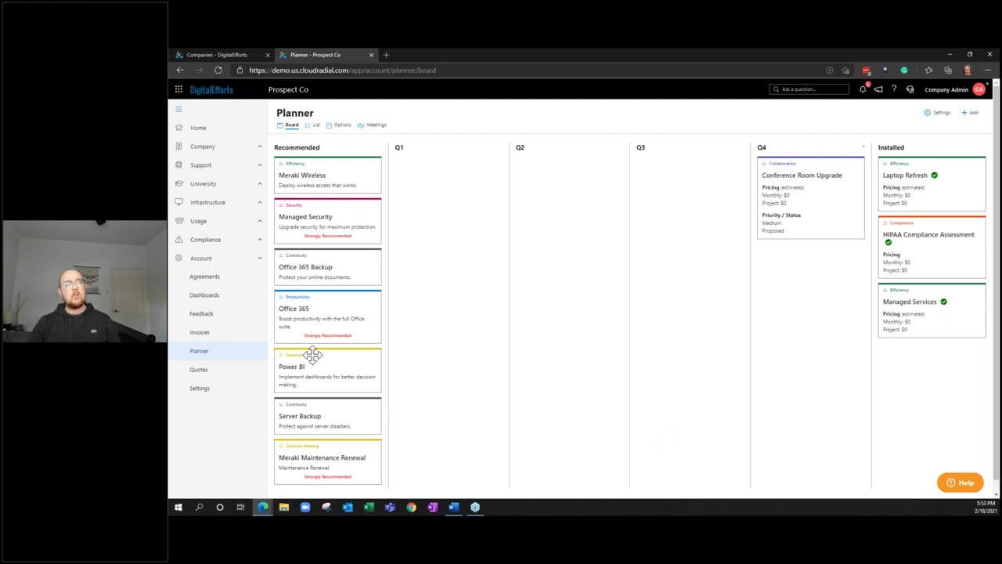
Move Office 365 to the top of Recommended, schedule Managed Security for Q1, and open its details
left_click_drag(304, 296, 308, 145)
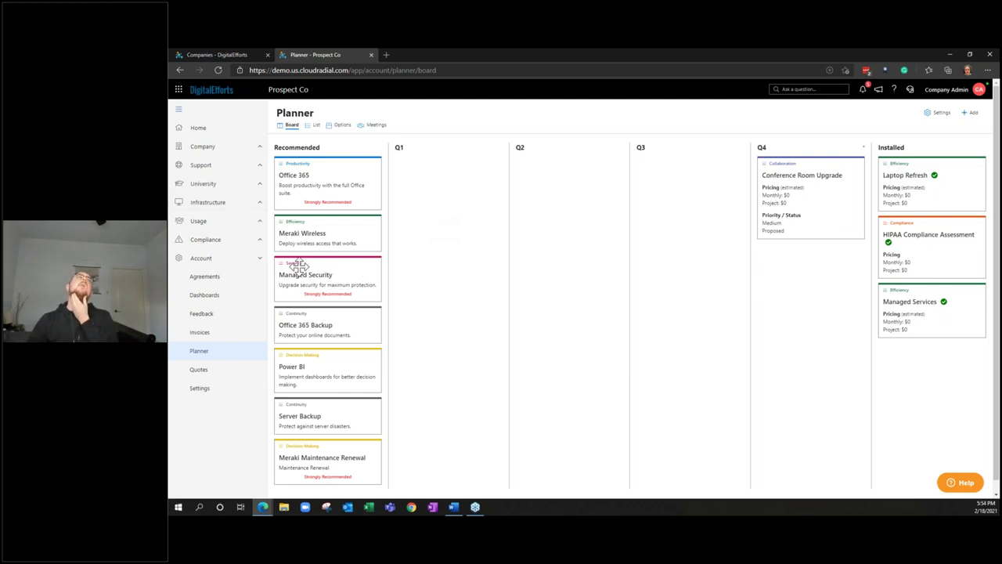
left_click_drag(315, 262, 427, 205)
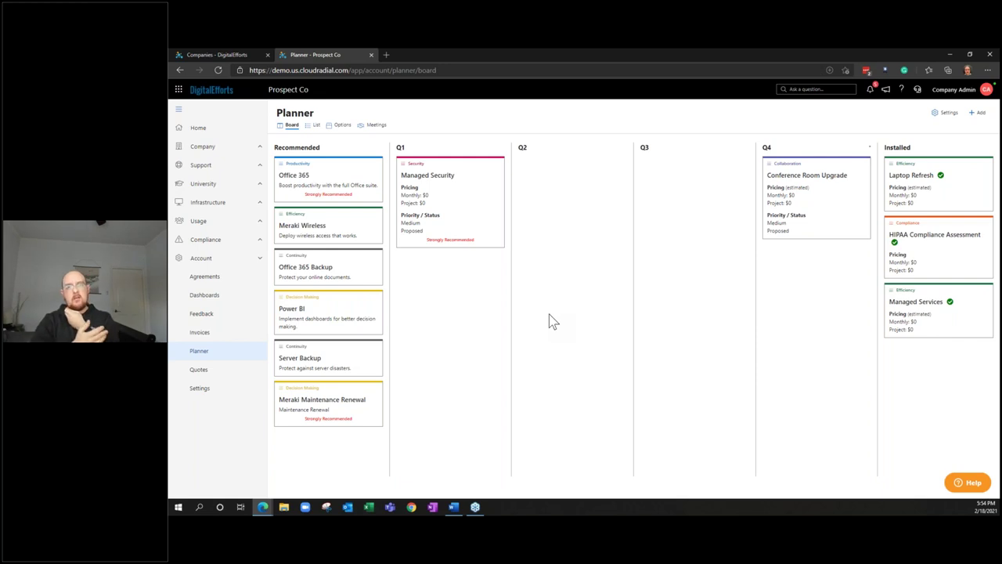
left_click(470, 219)
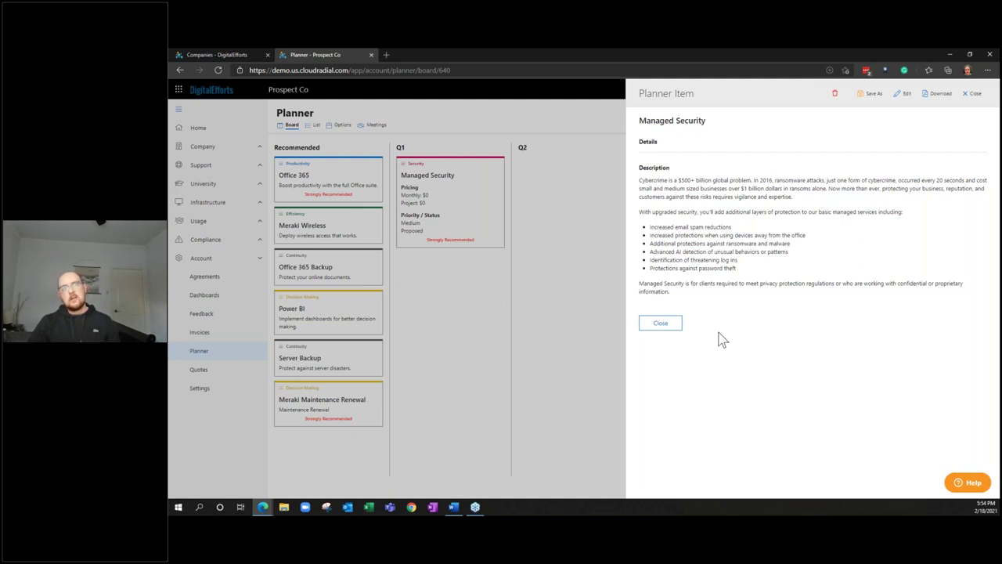
left_click(662, 323)
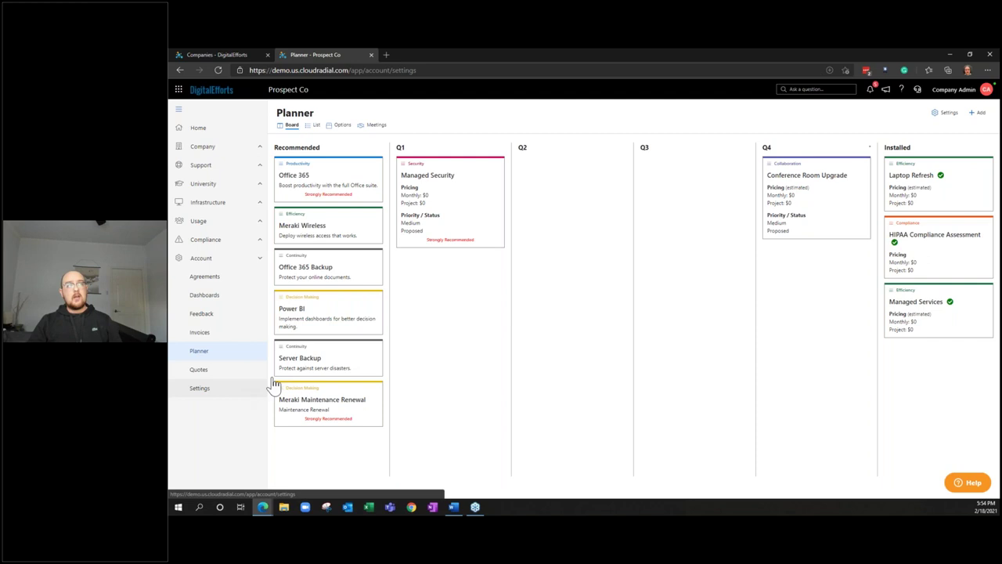
Open the Collaboration category under partner Settings > Planner Categories, then return to the Prospect Co Planner
left_click(251, 388)
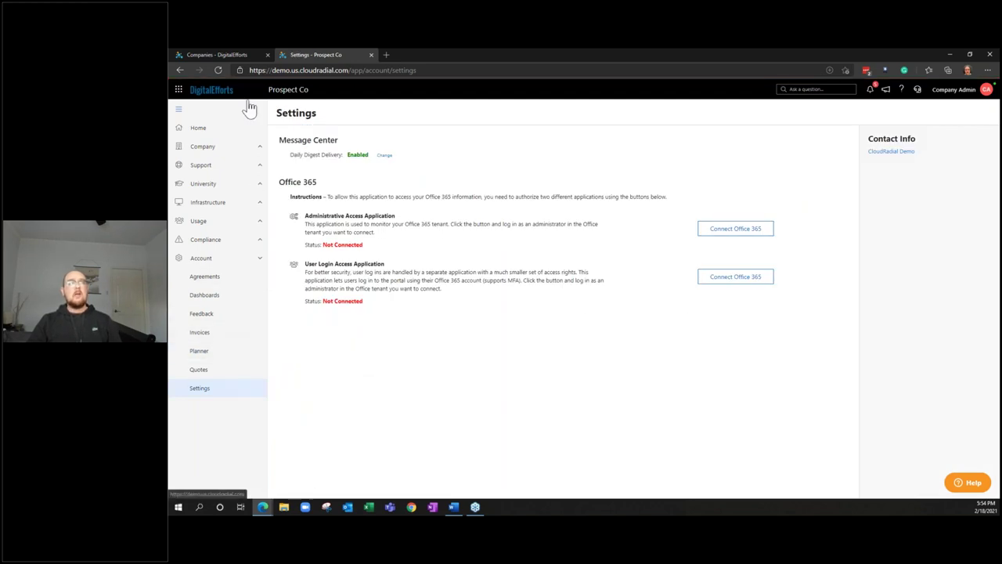
key("ctrl+Tab")
scroll(242, 486, "down", 1)
left_click(244, 468)
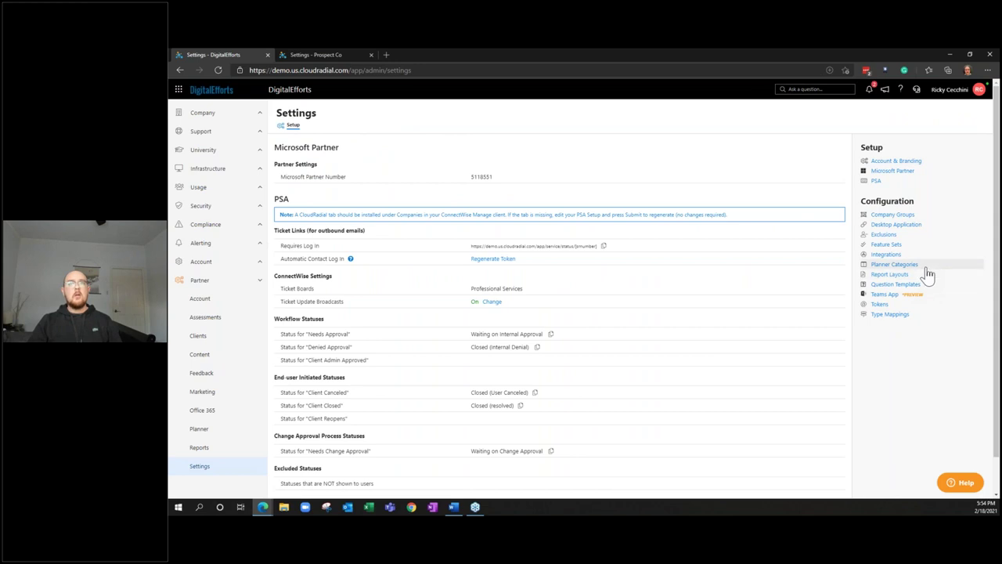
left_click(889, 264)
left_click(814, 179)
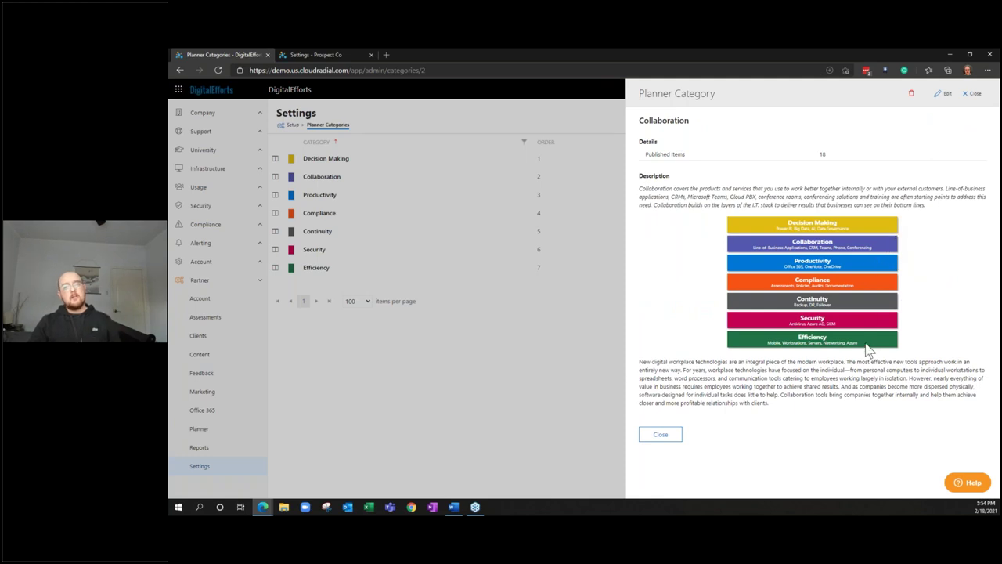
left_click(346, 54)
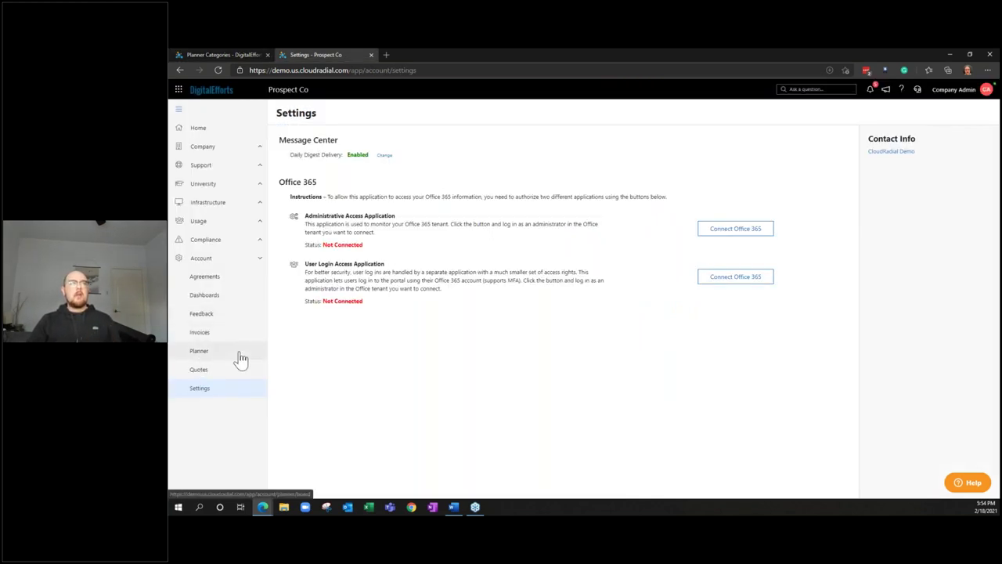
left_click(242, 357)
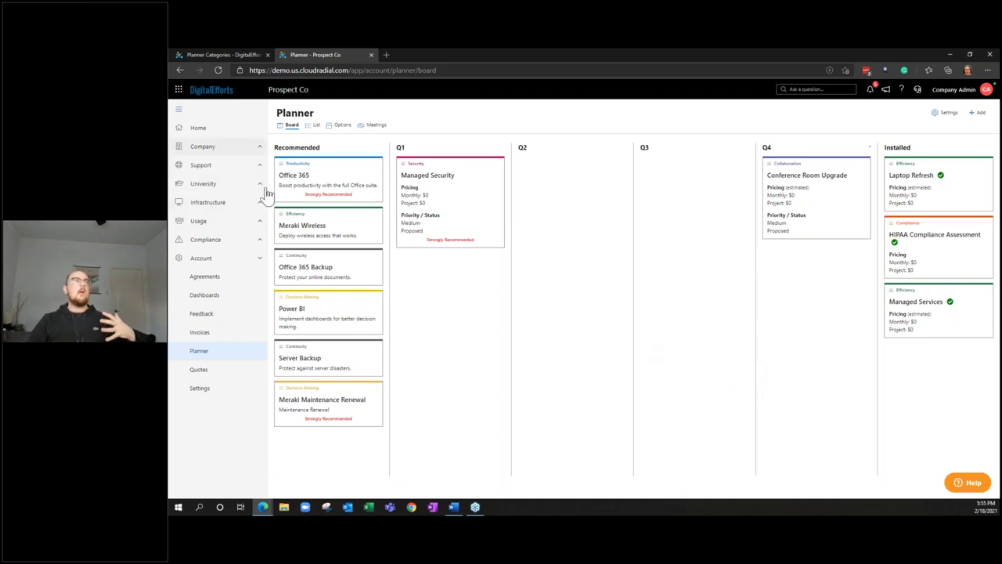
Close the Collaboration details and start adding the Disk Encryption chart from partner Dashboards to Planner
left_click(249, 49)
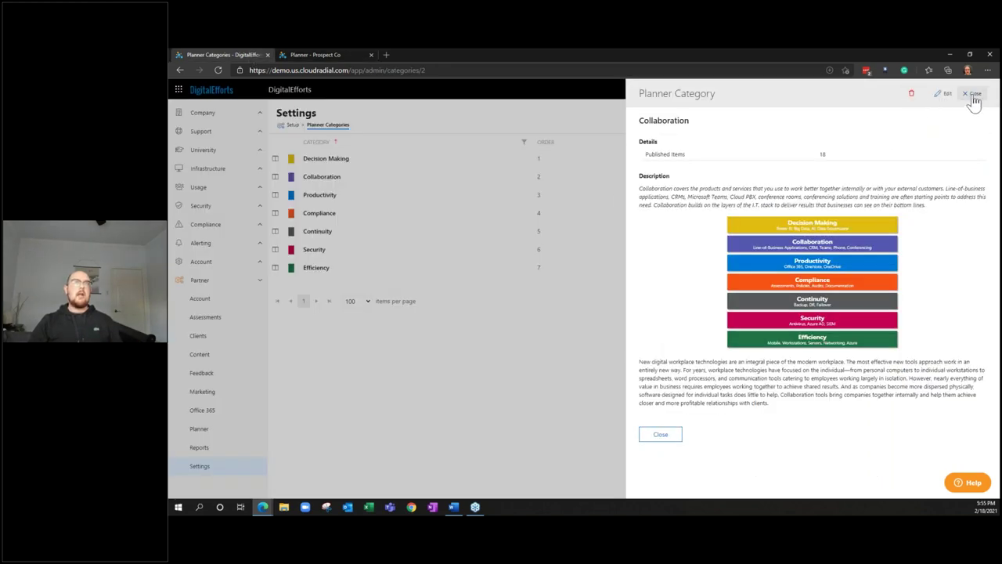
left_click(973, 95)
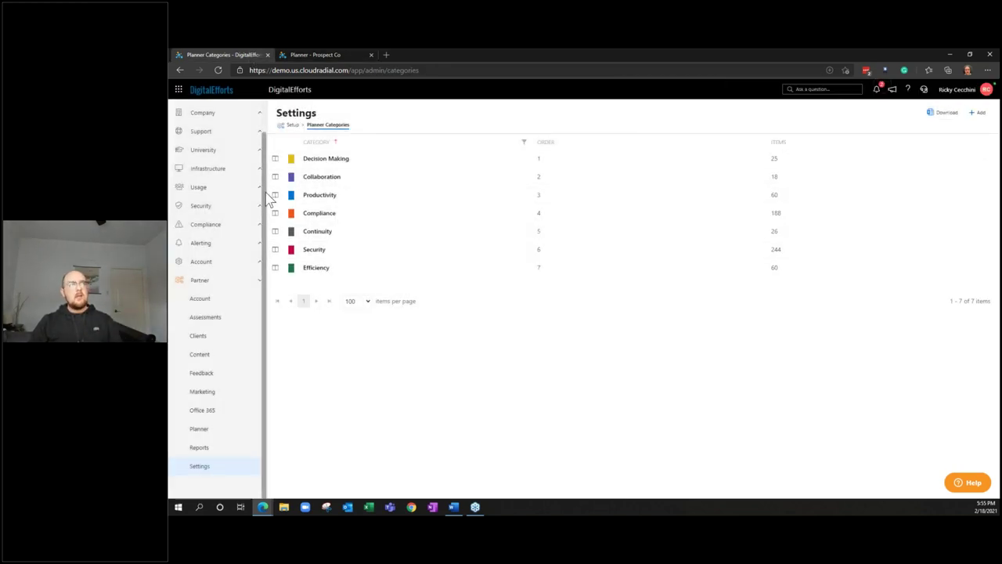
left_click(249, 263)
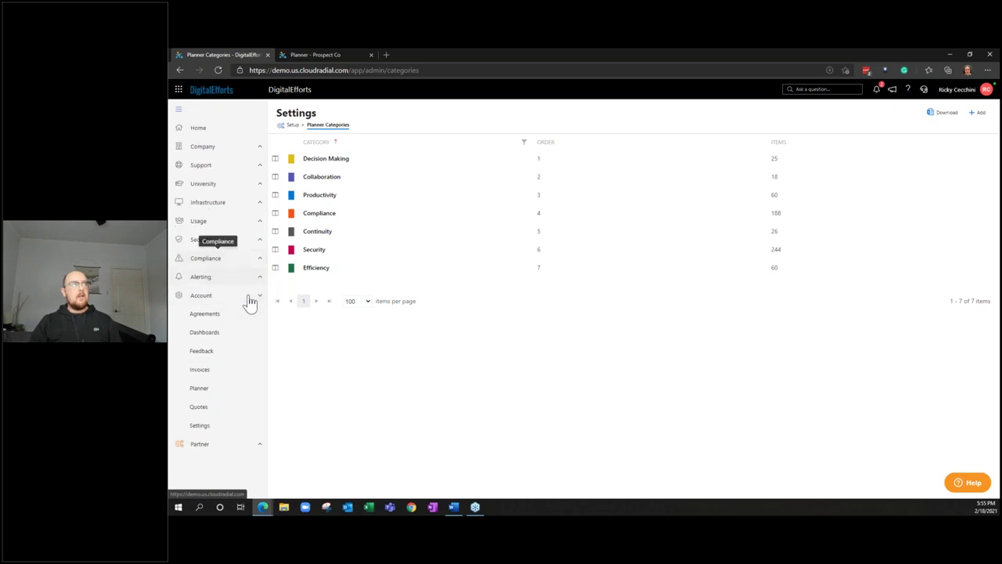
left_click(246, 332)
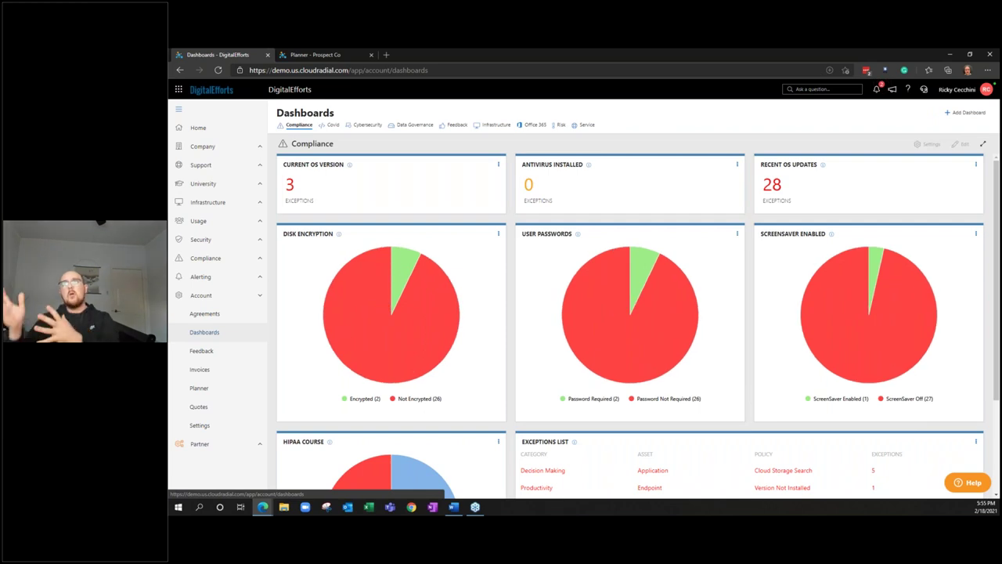
left_click(498, 233)
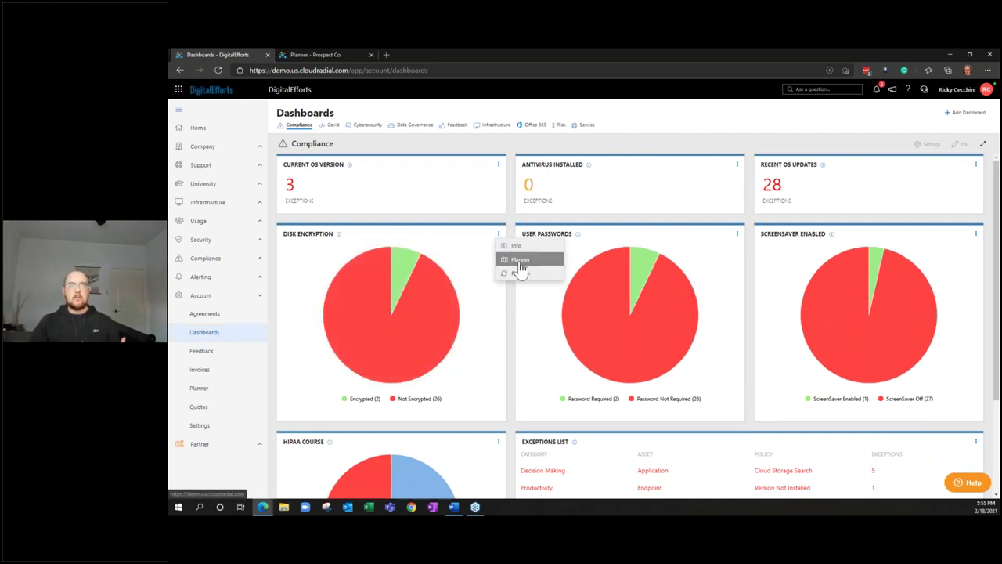
left_click(520, 263)
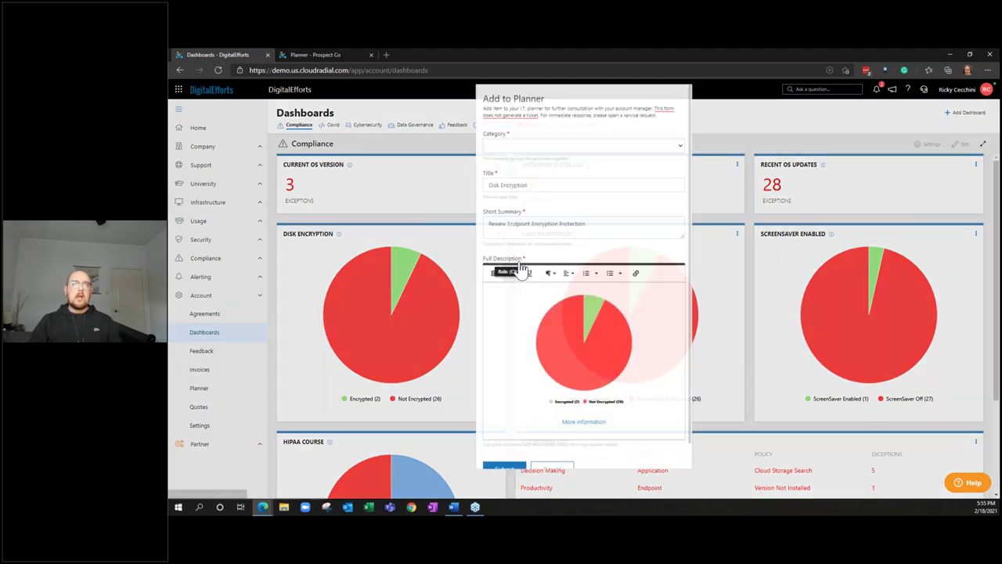
Cancel the Disk Encryption Add to Planner form without submitting it
scroll(589, 444, "down", 1)
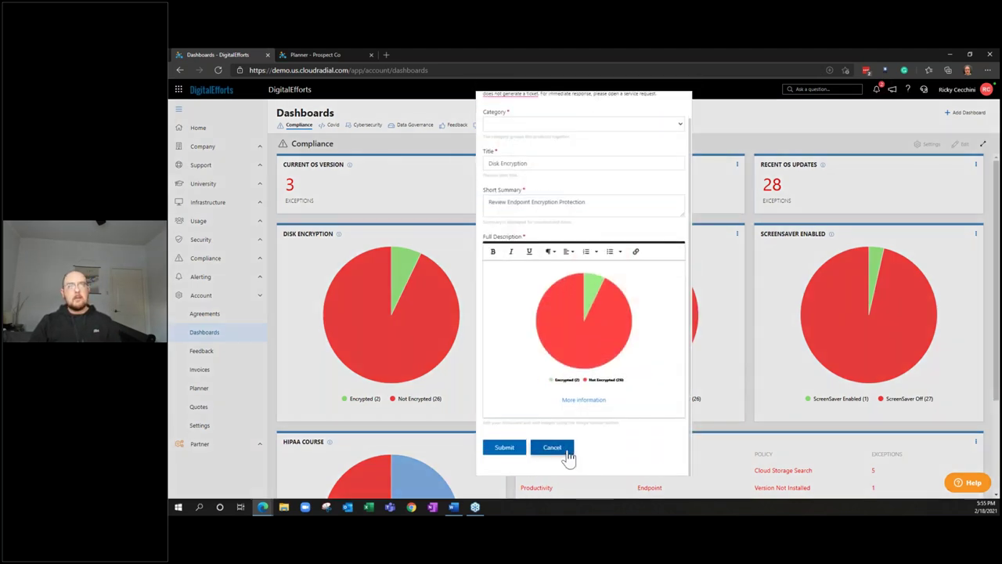
left_click(568, 452)
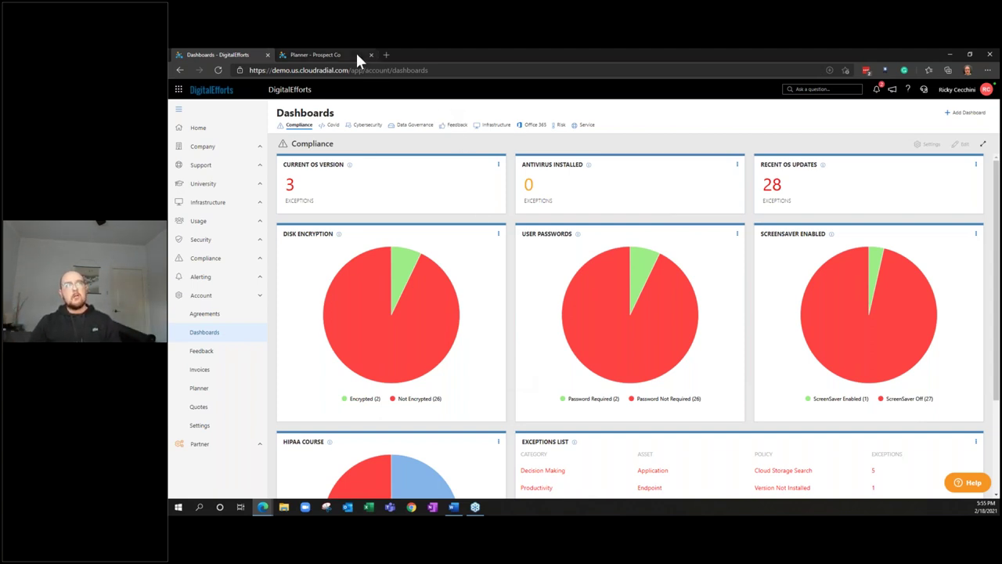
left_click(321, 55)
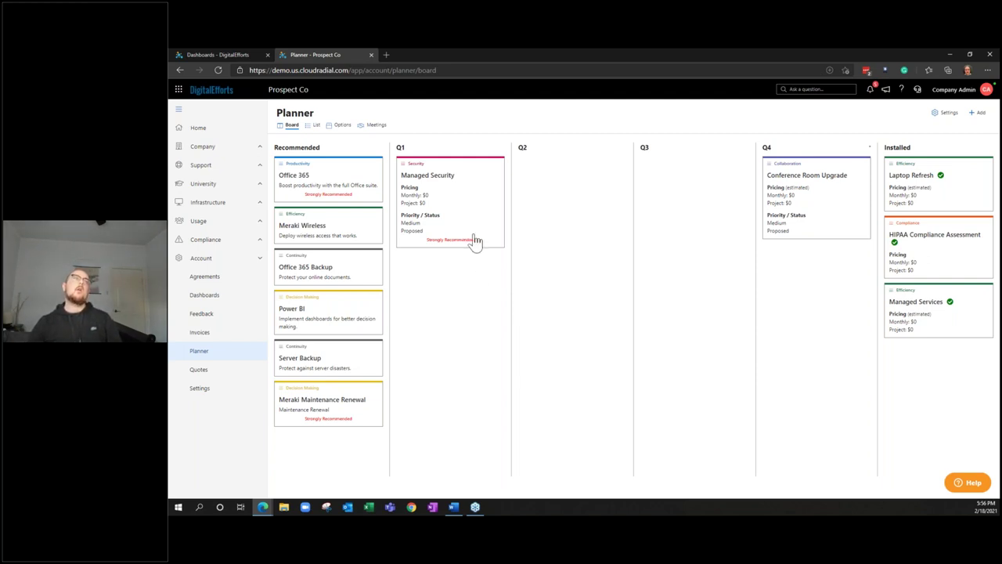
Open the Managed Security card in Q1 on the Prospect Co Planner board
mouse_move(476, 238)
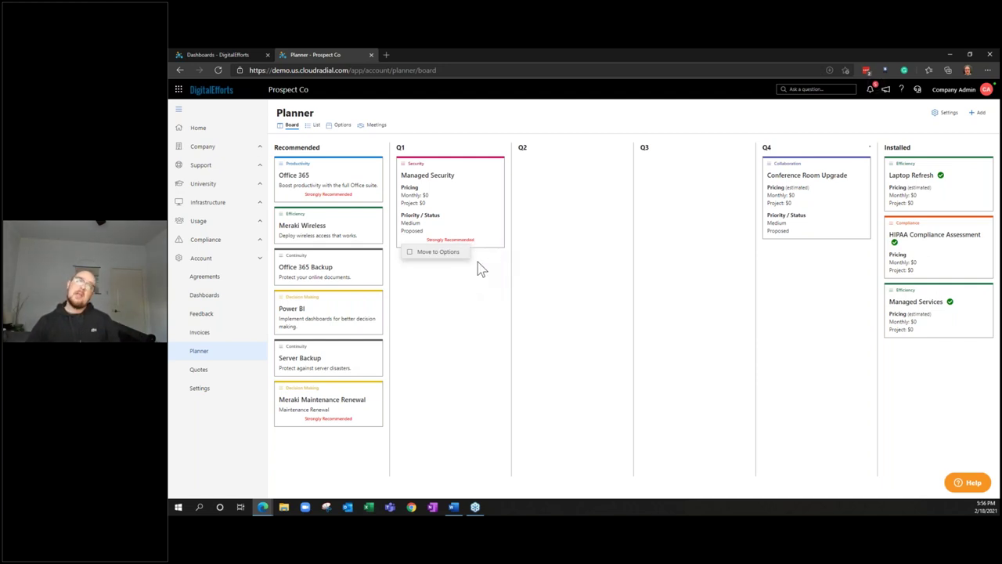
left_click(476, 179)
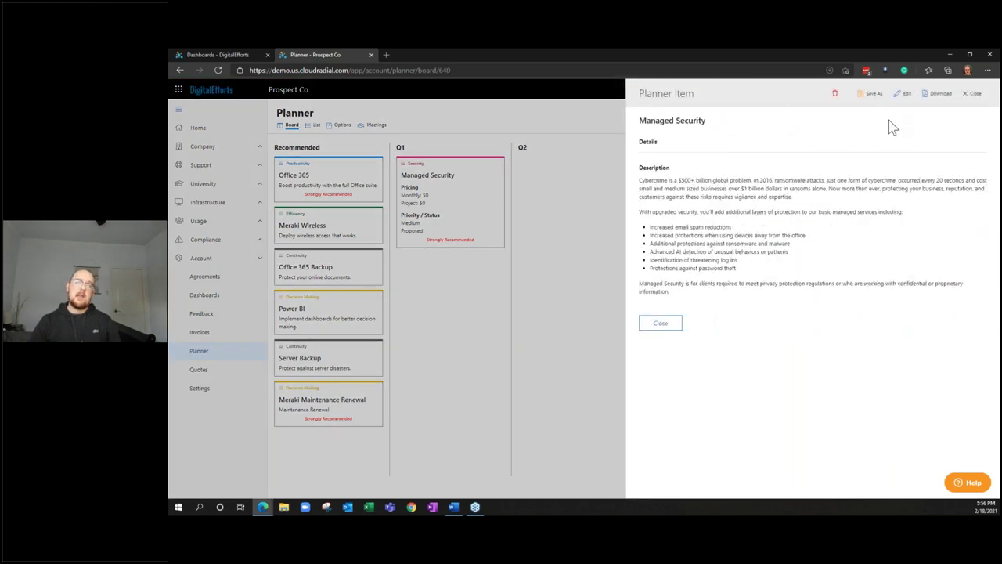
Close the Managed Security item panel and view the Prospect Co Planner options
left_click(673, 324)
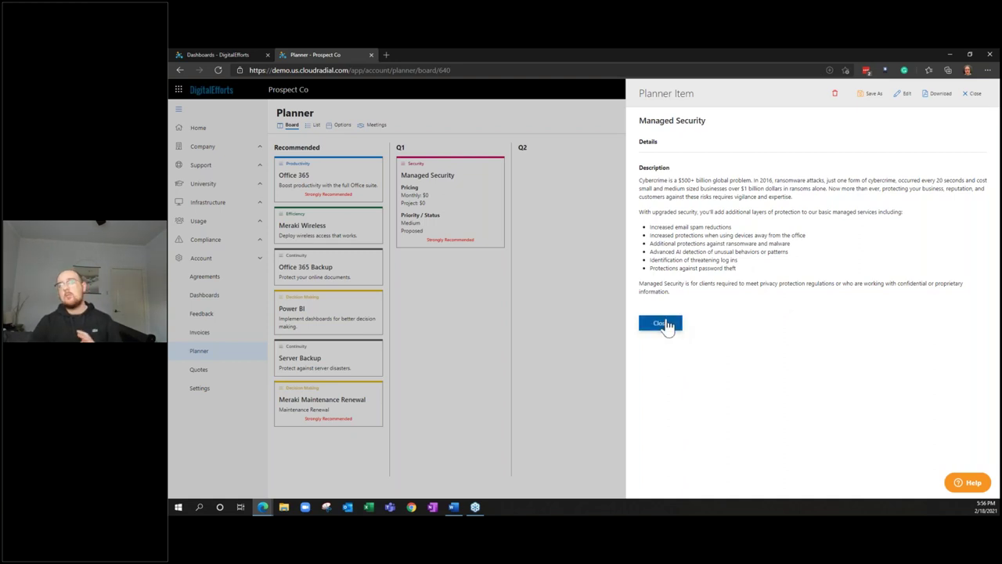
left_click(660, 323)
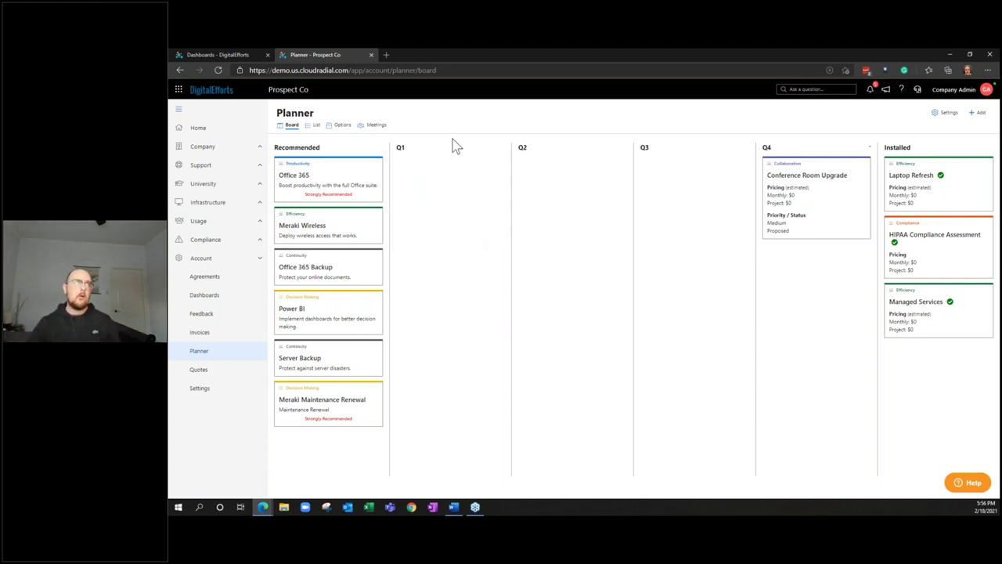
left_click(340, 125)
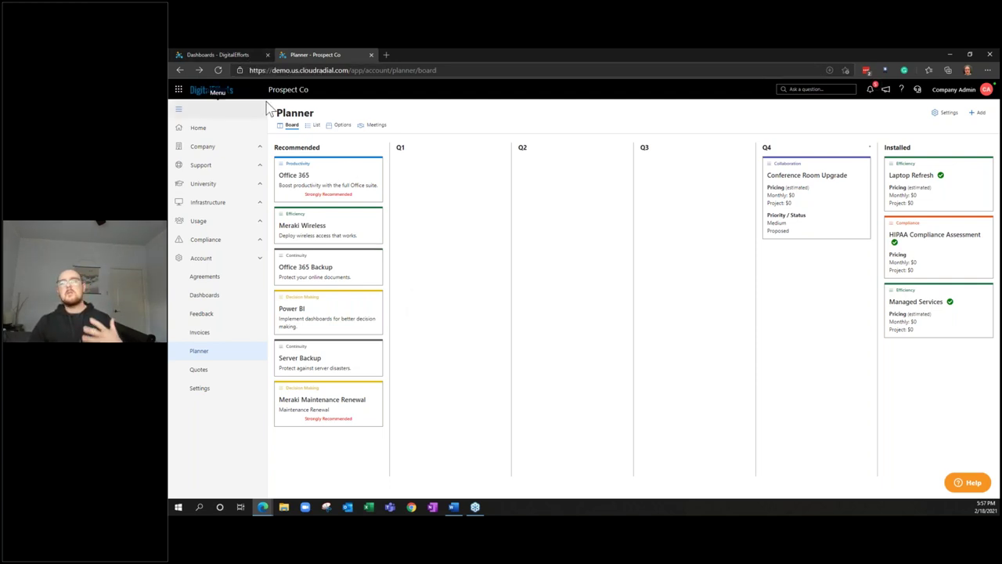
Return to the 'Dashboards - DigitalEfforts' browser tab
left_click(235, 55)
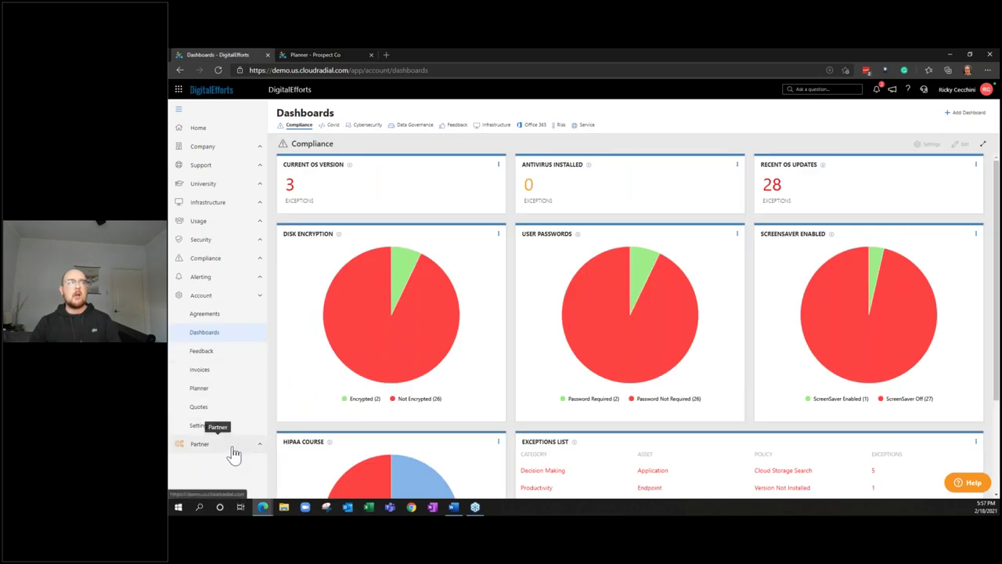
Open the DigitalEfforts Planner, then expand Partner and open its Planner items list
left_click(250, 391)
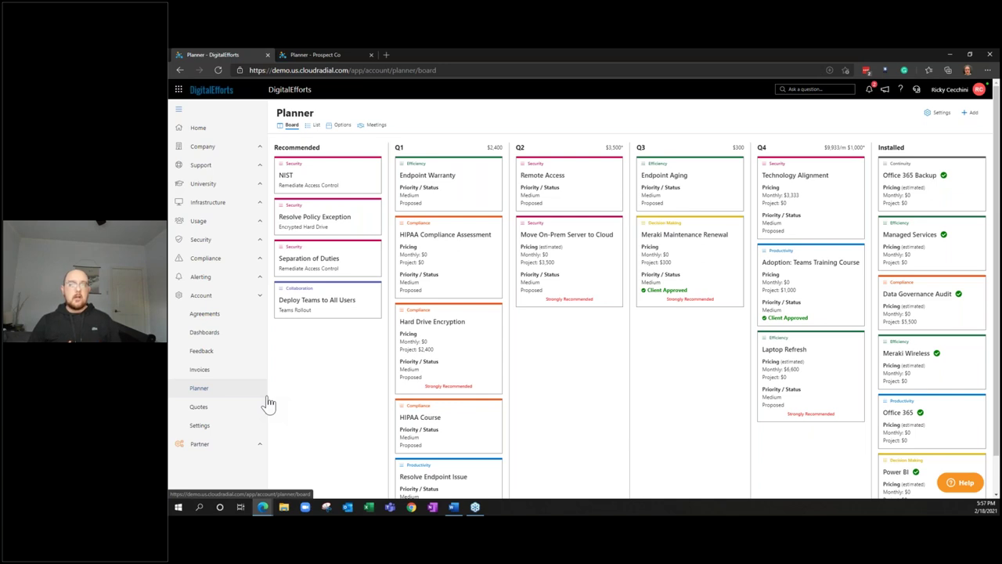
left_click(237, 446)
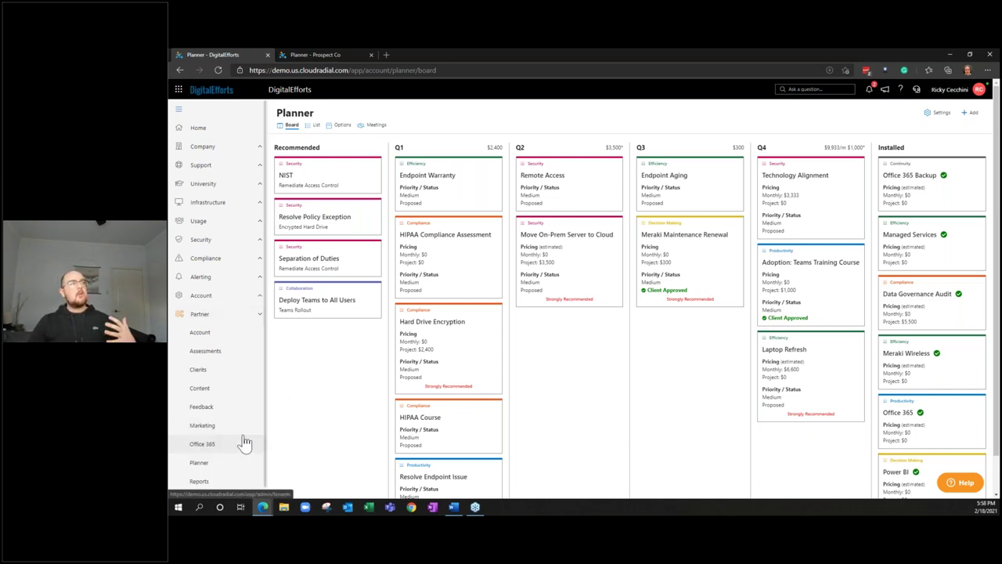
scroll(245, 445, "down", 1)
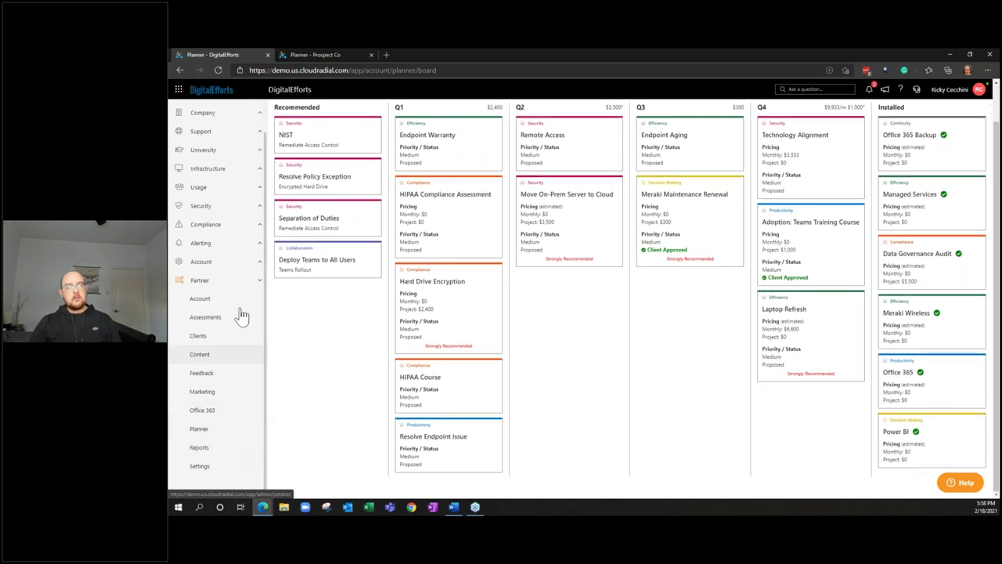
left_click(246, 266)
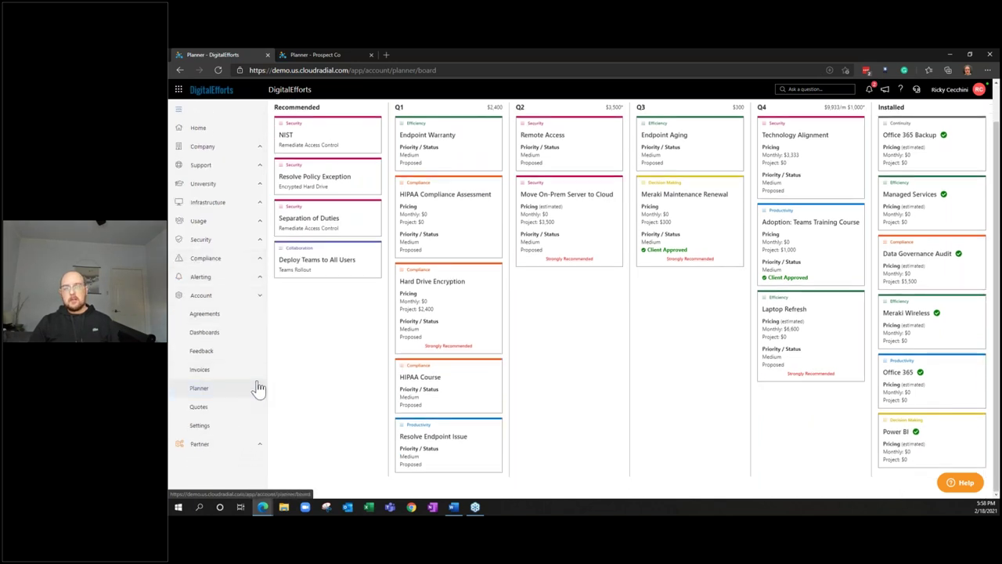
left_click(253, 444)
left_click(254, 463)
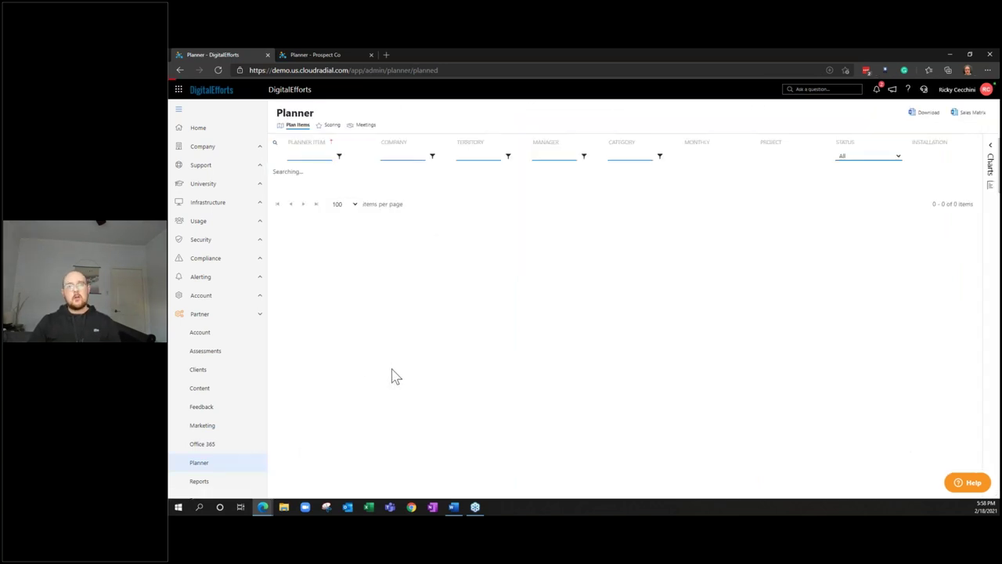
Export the partner Plan Items list as a Sales Matrix and open the downloaded spreadsheet in Excel
scroll(392, 367, "down", 3)
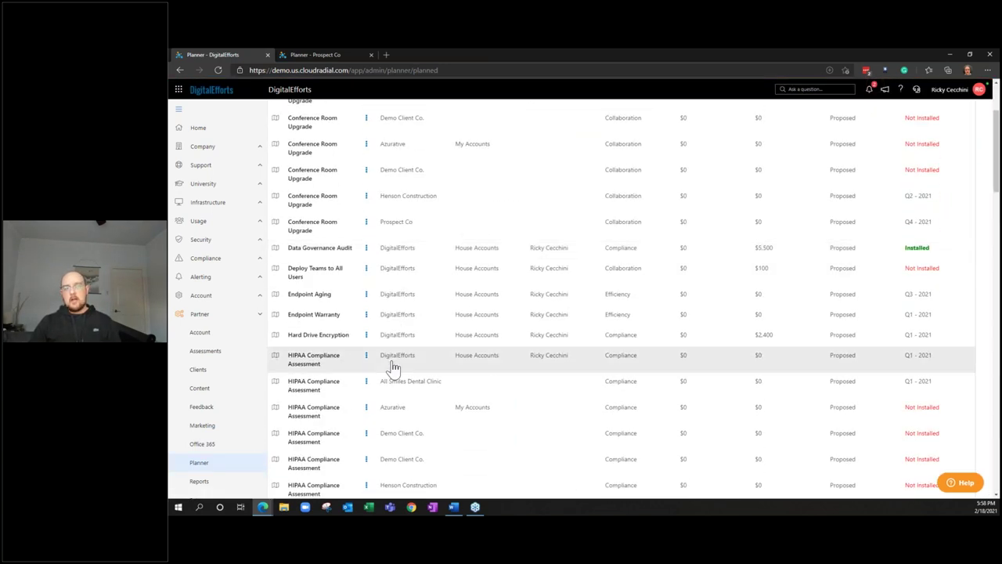
scroll(396, 370, "up", 3)
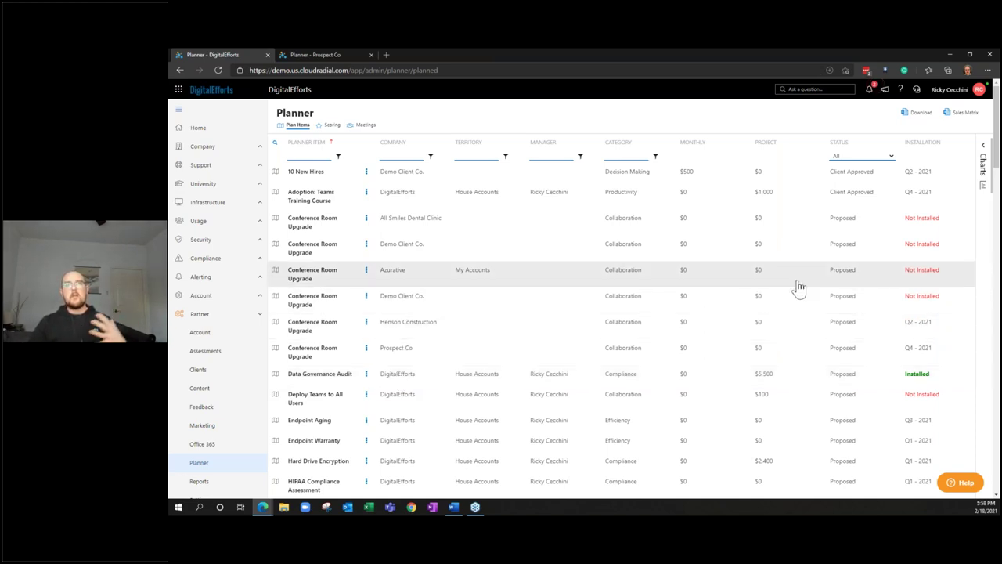
left_click(957, 117)
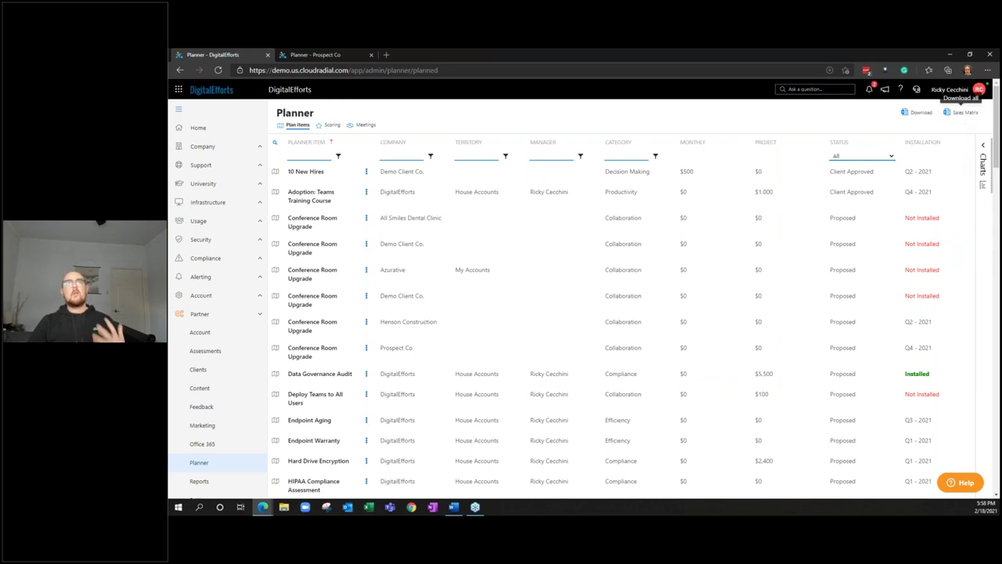
left_click(242, 483)
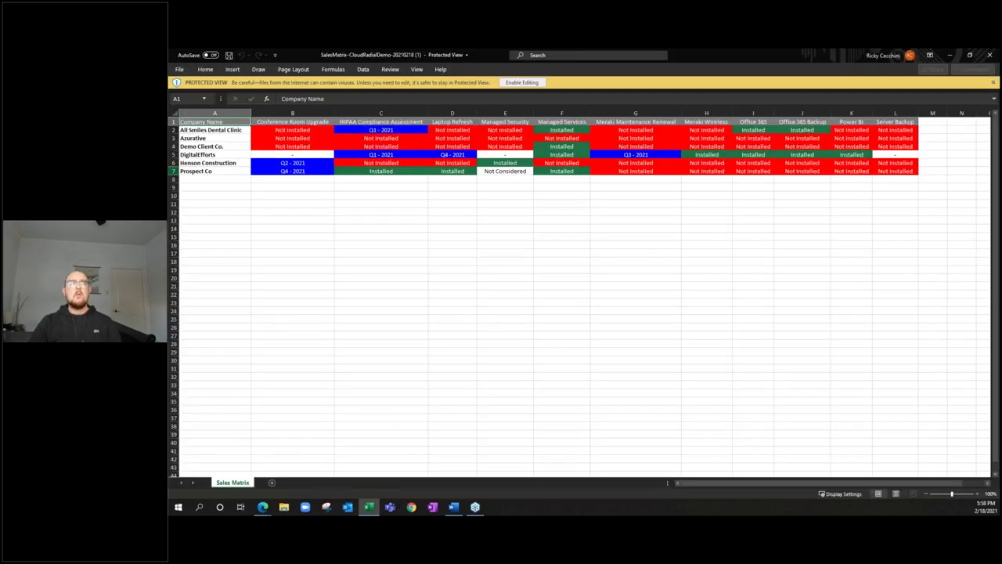
Review the company list, the Prospect Co and All Smiles Dental Clinic rows and the Server Backup column, then close the workbook
left_click_drag(191, 130, 212, 188)
left_click(307, 212)
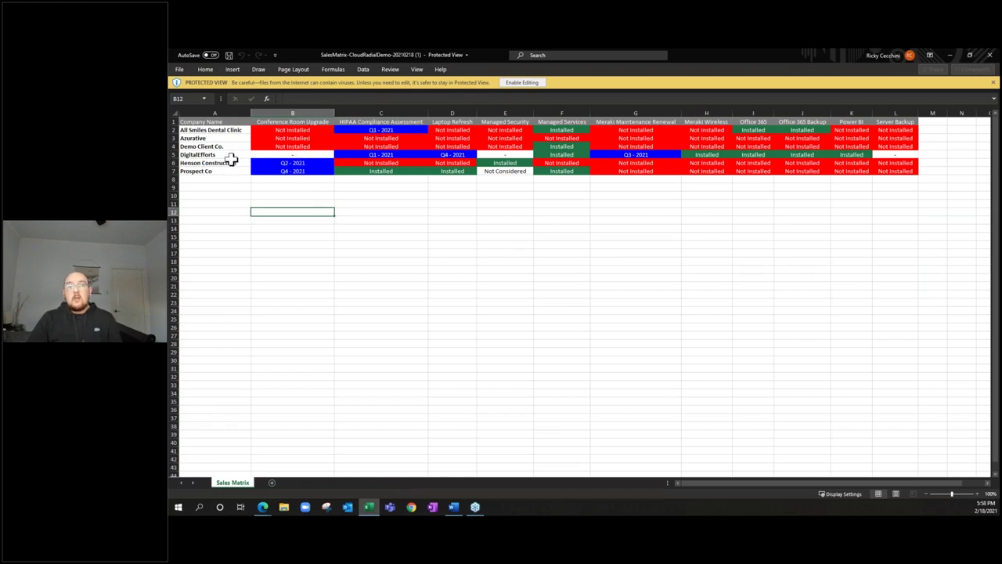
left_click(174, 170)
left_click(416, 221)
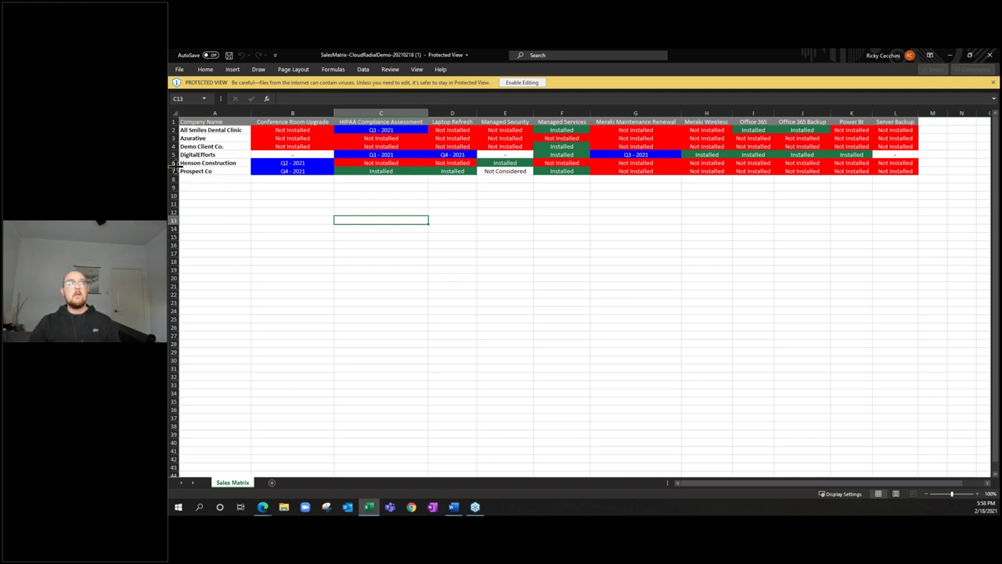
left_click(174, 130)
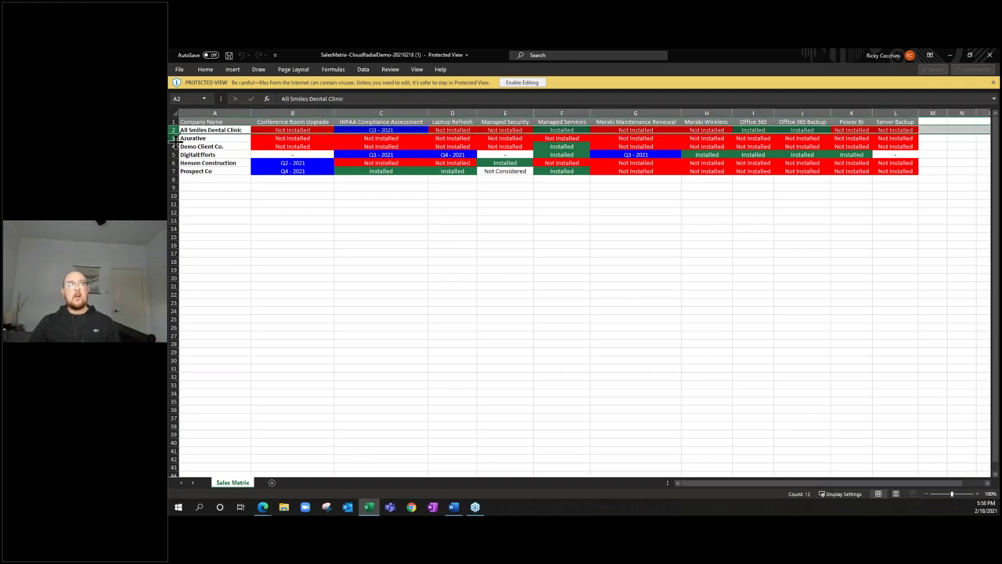
left_click(544, 218)
left_click(894, 113)
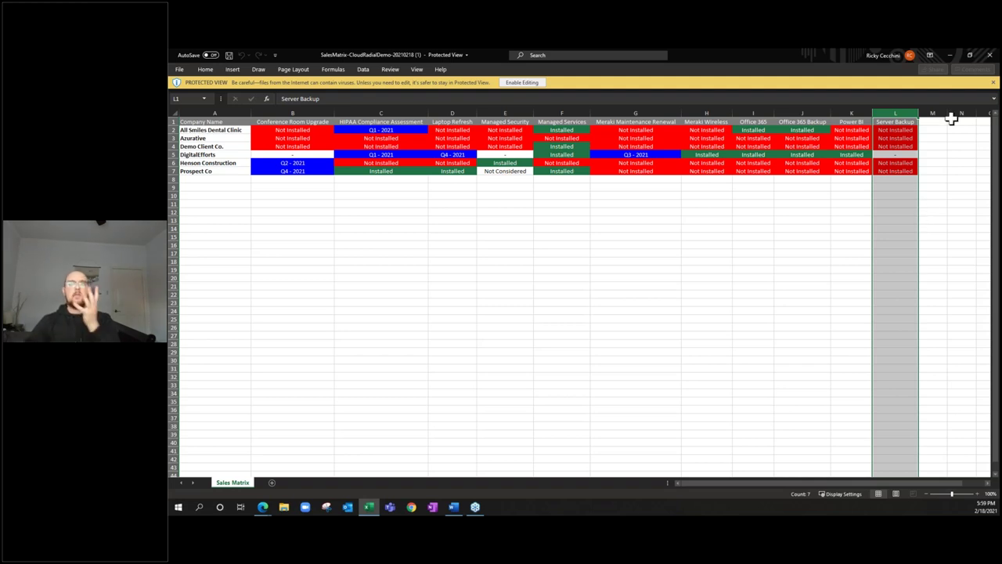
left_click(993, 57)
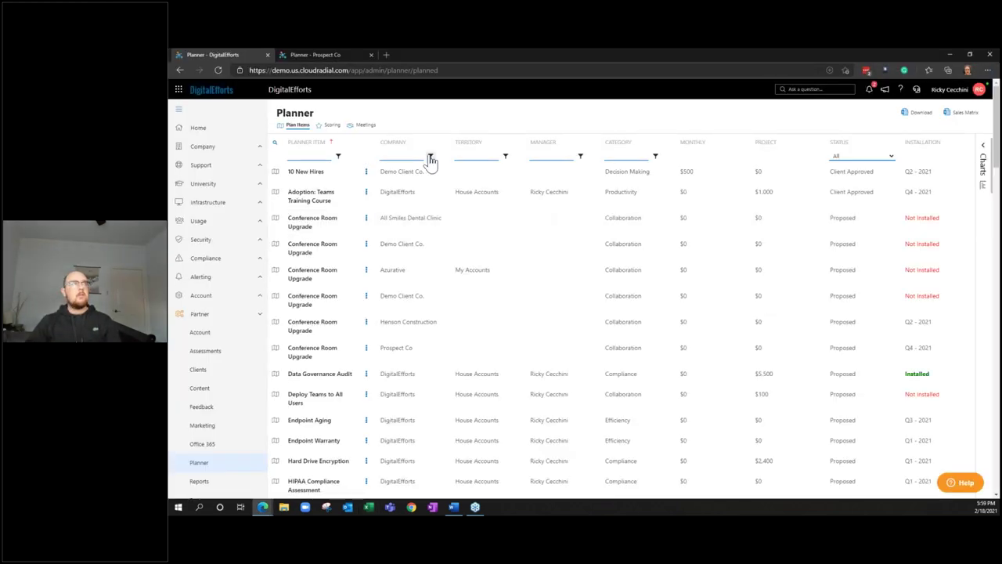
Return to the 'Planner - Prospect Co' tab and open the portal's Home Applications page
left_click(335, 56)
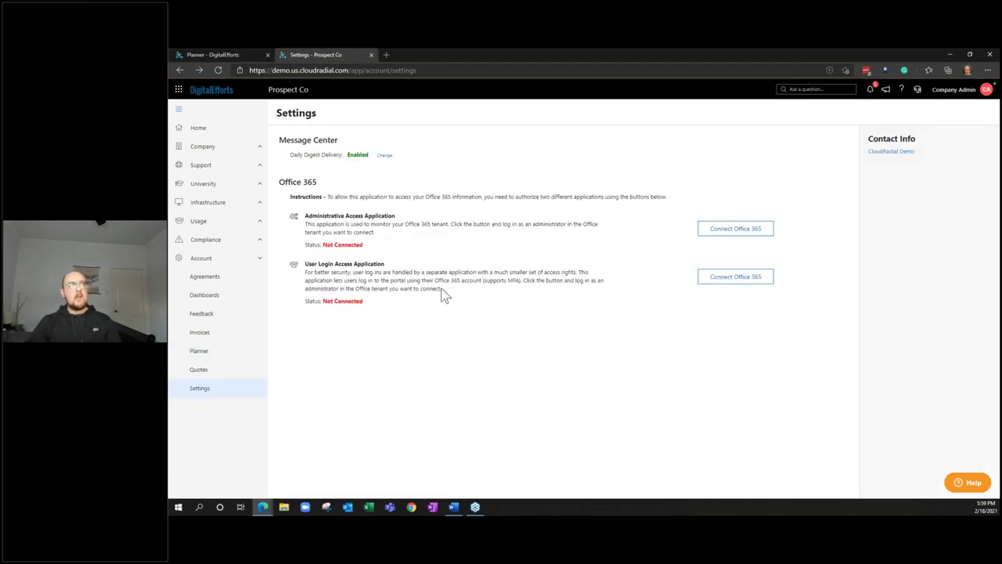
left_click(245, 130)
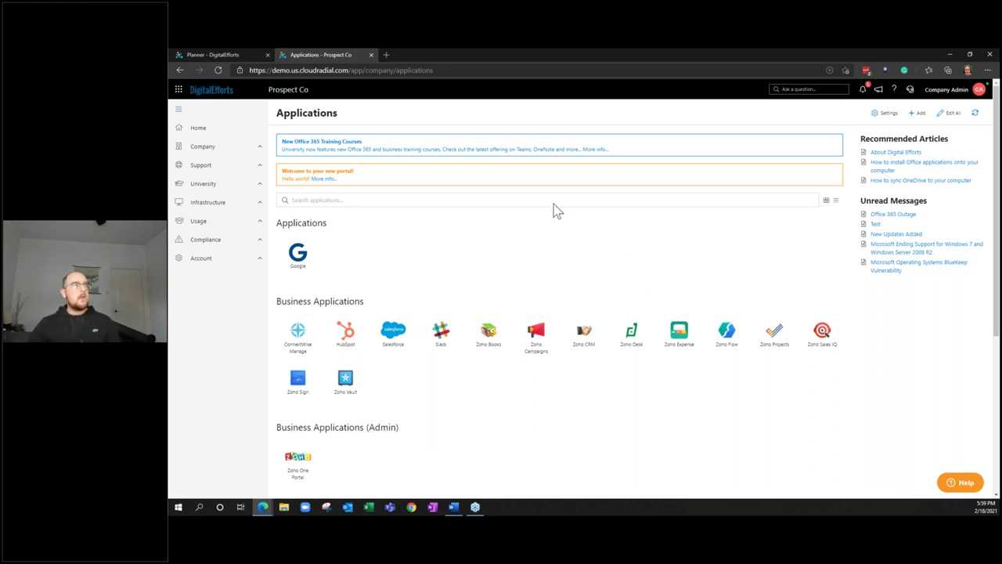
Pin the Prospect Co Applications tab, then bring the DigitalEfforts Planner tab back to its Support home
right_click(344, 57)
left_click(380, 125)
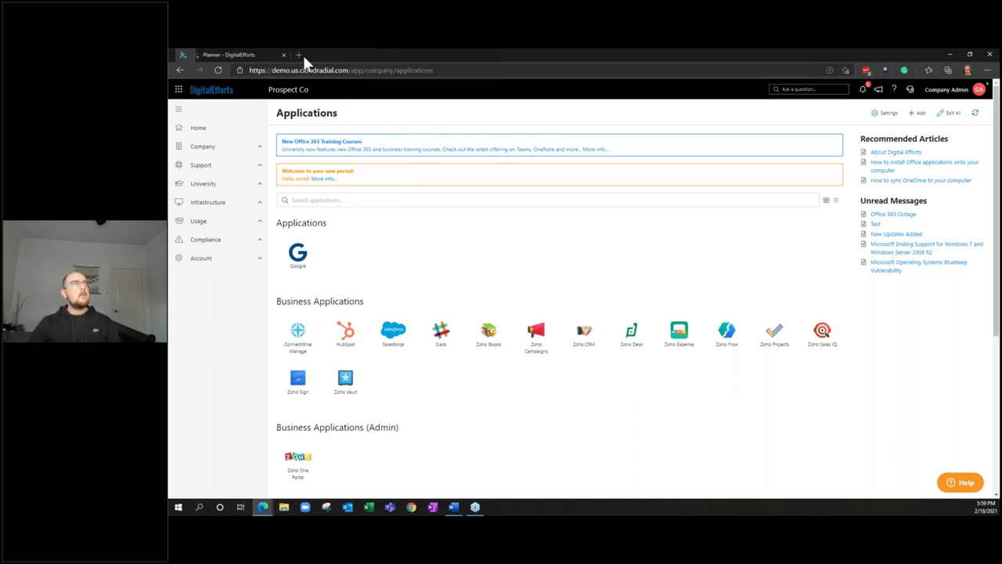
left_click(227, 54)
left_click(200, 128)
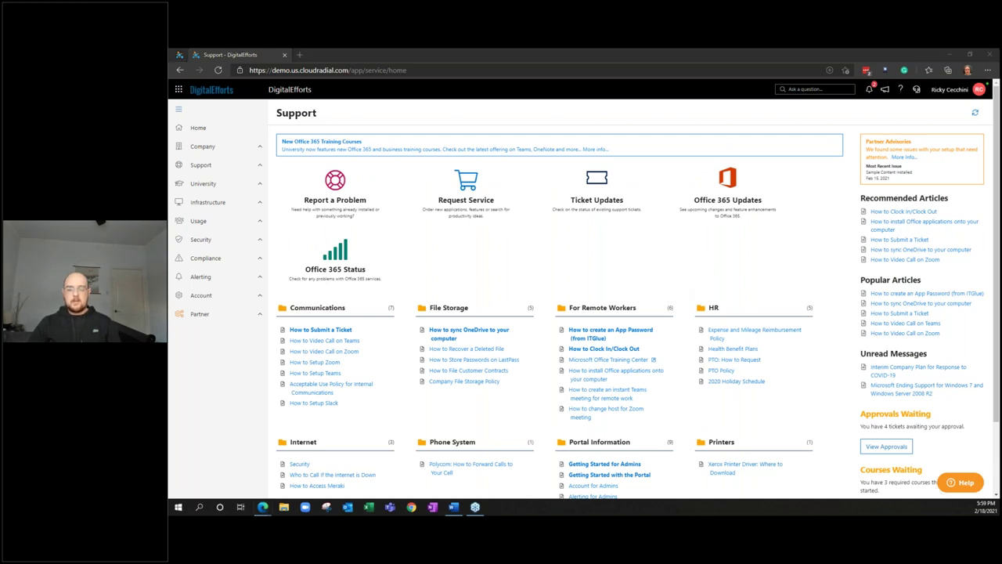
left_click(829, 256)
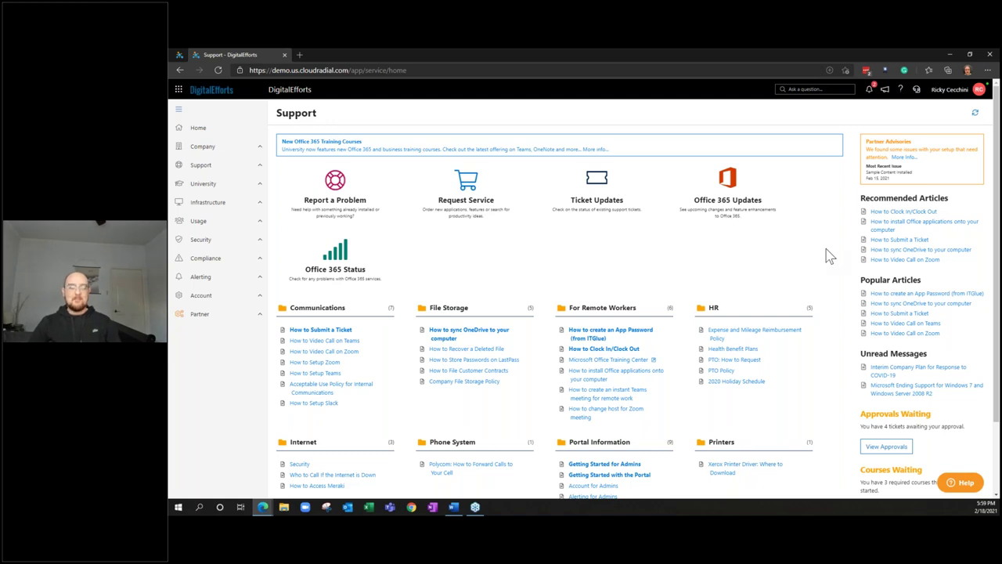